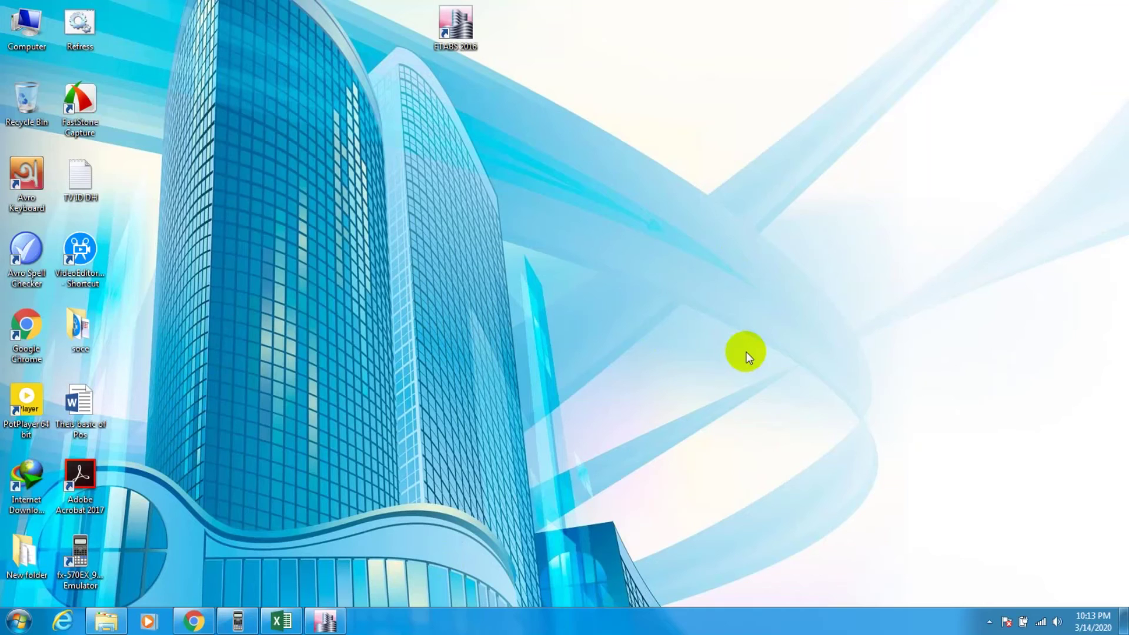
# Switch to the MY Building check Module workbook in Excel and examine the Storey Drift Limitation check table.
pyautogui.click(282, 620)
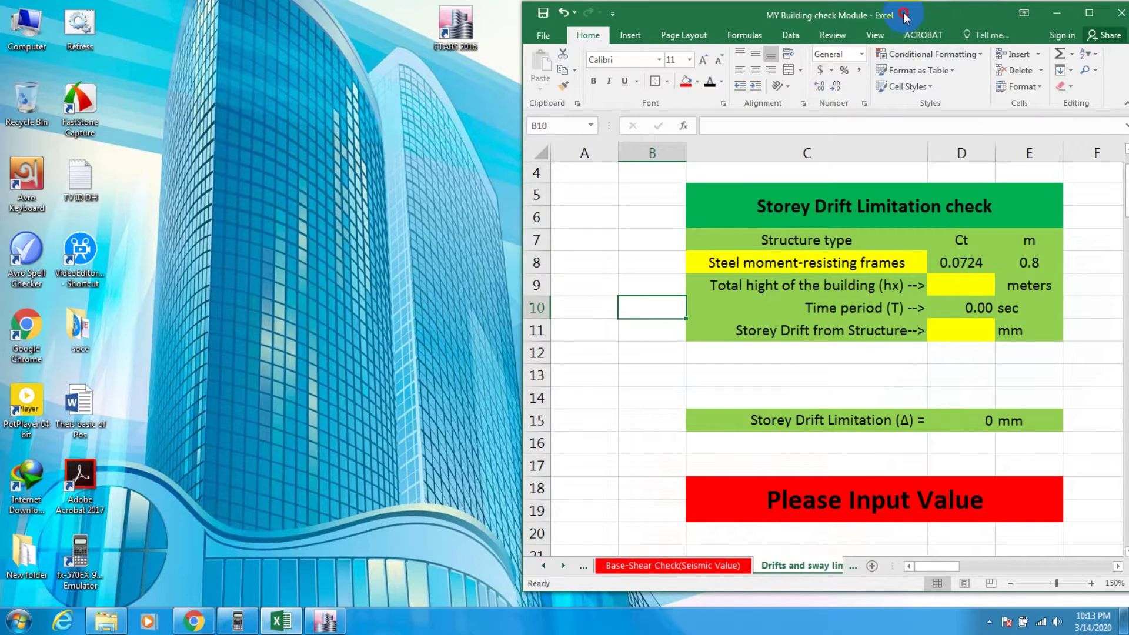
pyautogui.moveTo(904, 15); pyautogui.dragTo(896, 15)
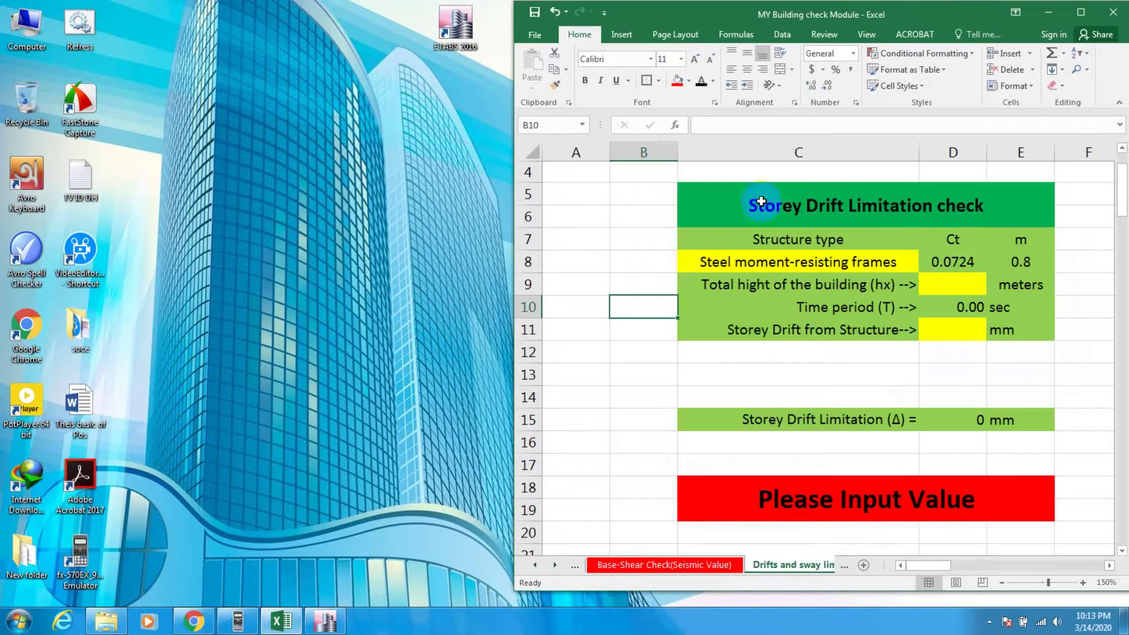
pyautogui.click(643, 256)
pyautogui.click(636, 191)
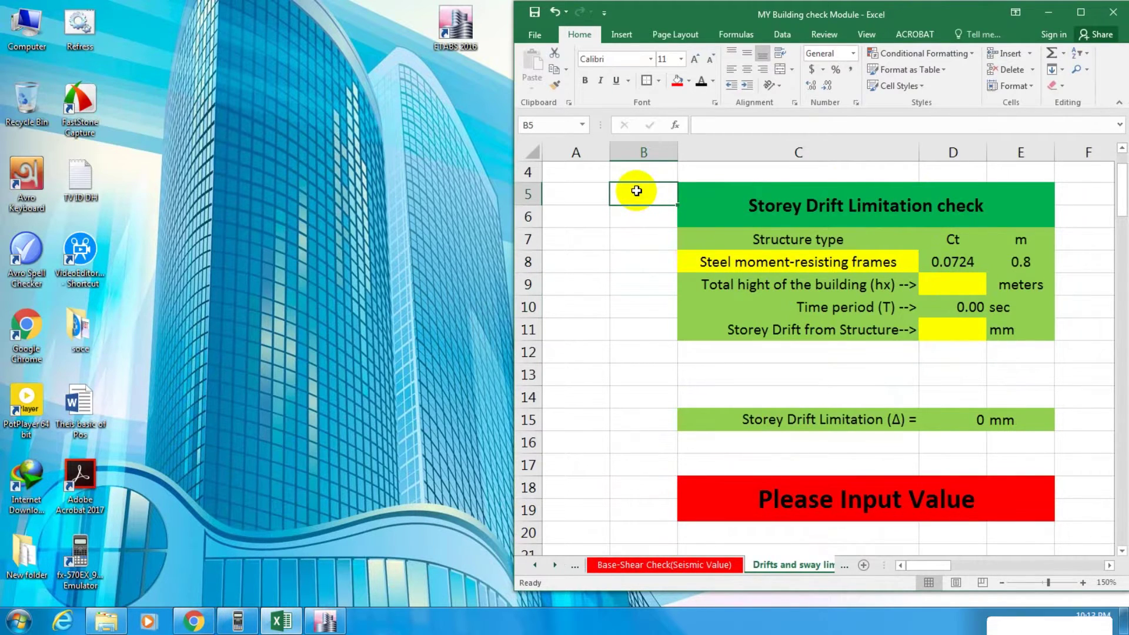
pyautogui.click(647, 284)
pyautogui.click(651, 303)
pyautogui.click(668, 354)
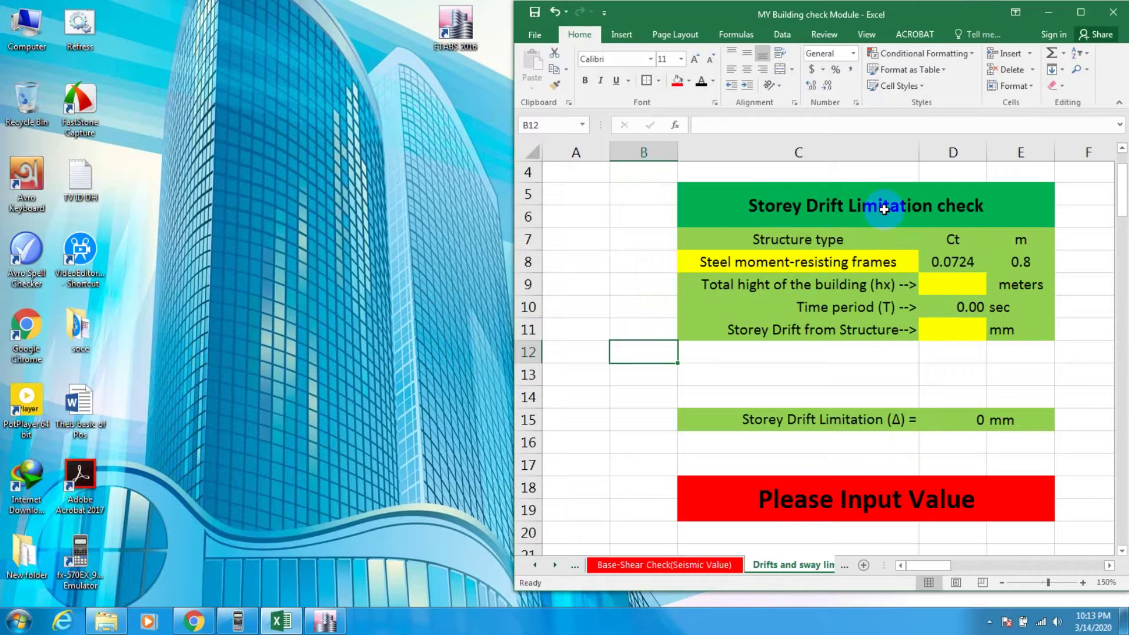
# Set the structure type in the storey drift check to Concrete moment-resisting frames.
pyautogui.click(841, 260)
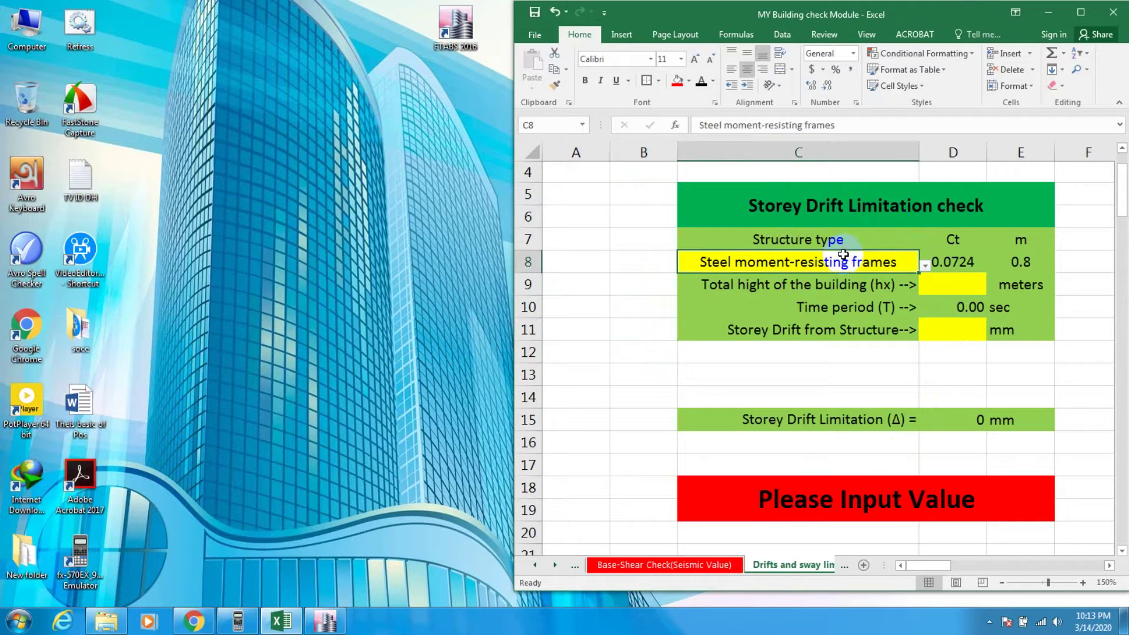
pyautogui.click(925, 266)
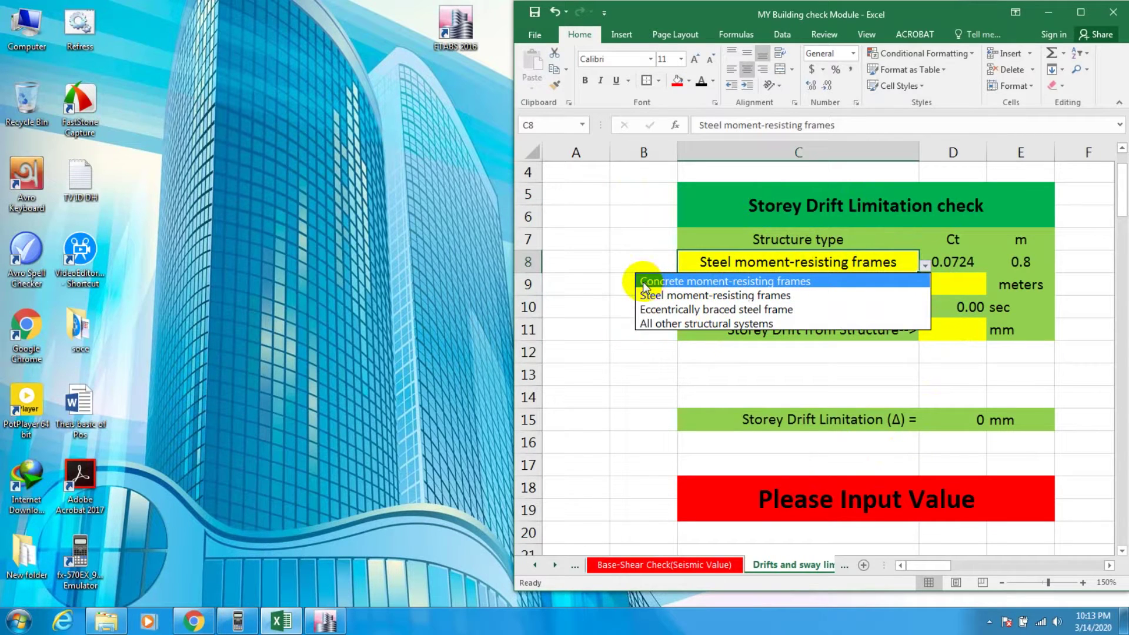
pyautogui.click(751, 283)
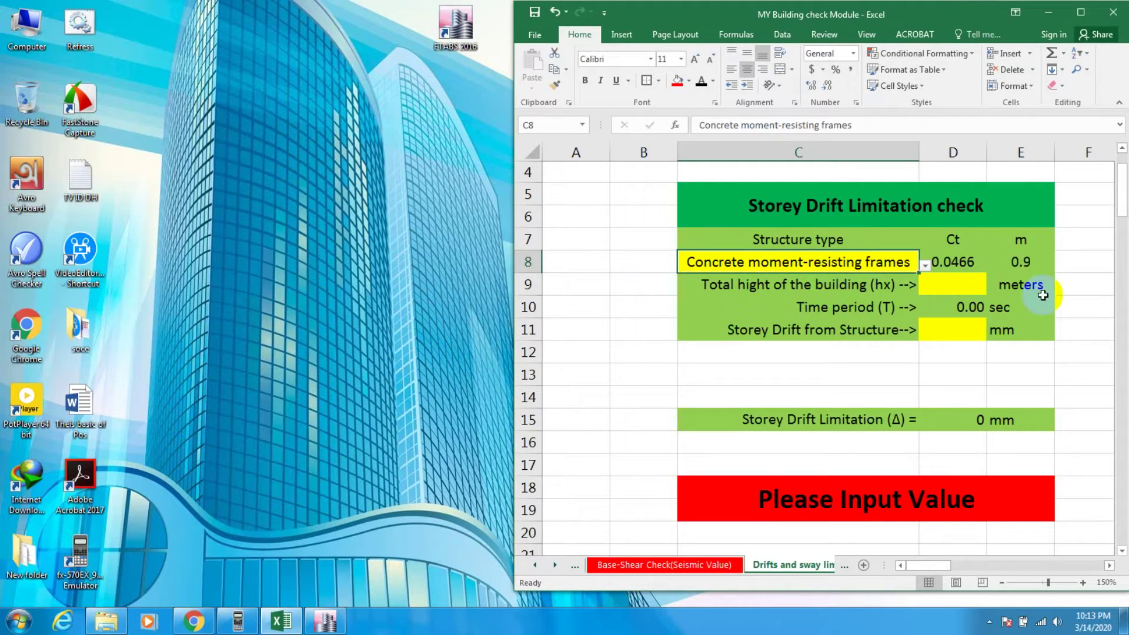
# Examine the input cells for the total building height and the storey drift from the structure.
pyautogui.click(952, 288)
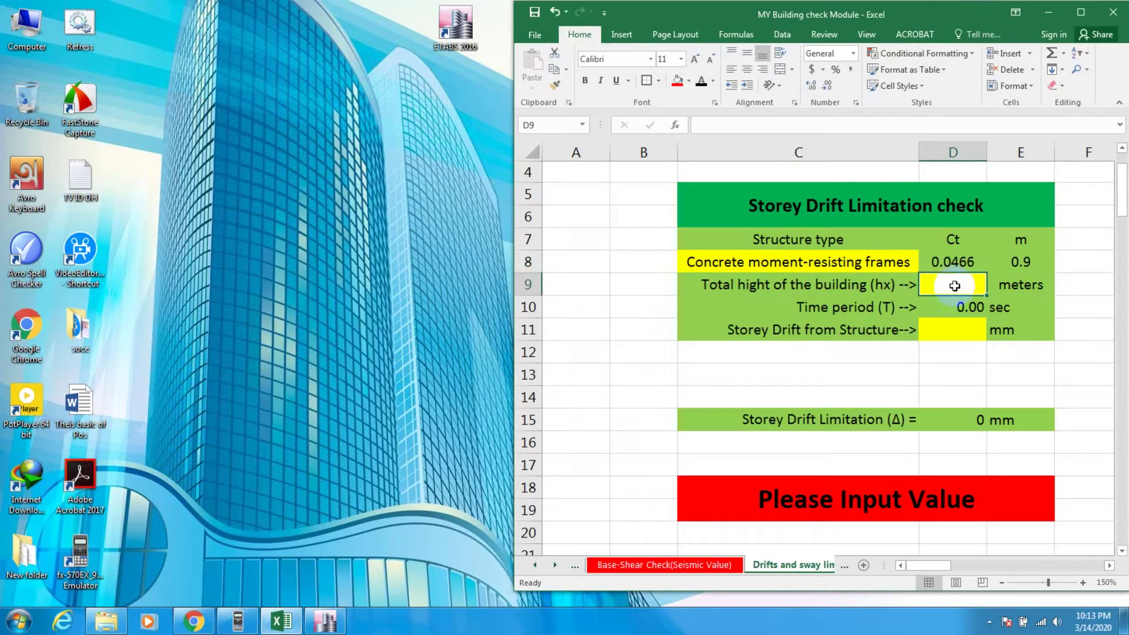
pyautogui.click(932, 387)
pyautogui.click(942, 332)
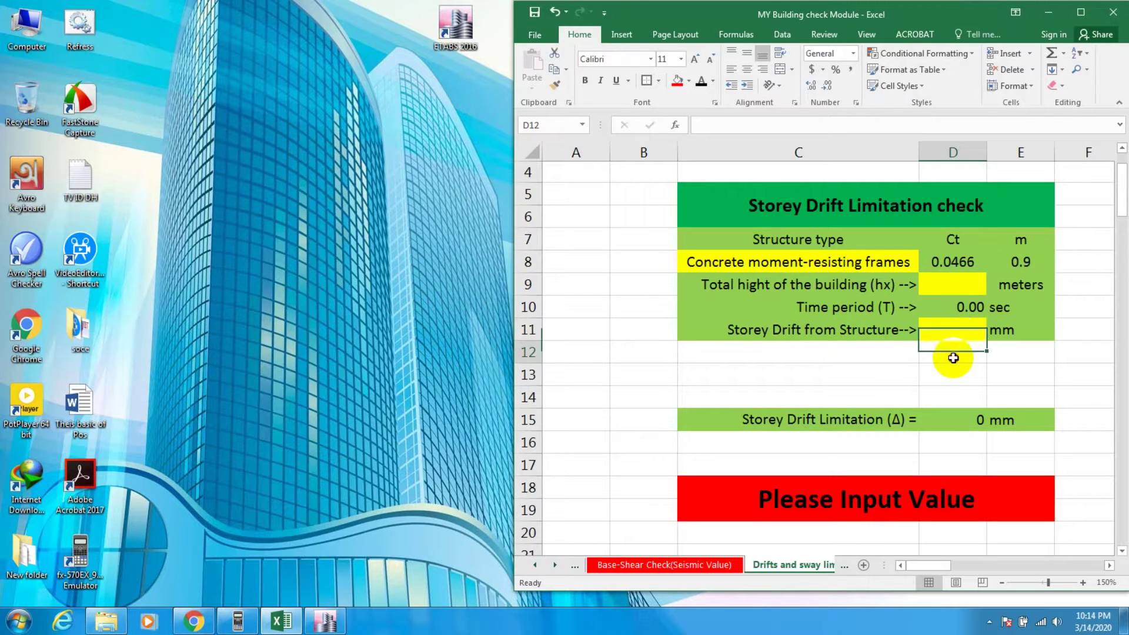
pyautogui.click(888, 334)
pyautogui.click(954, 331)
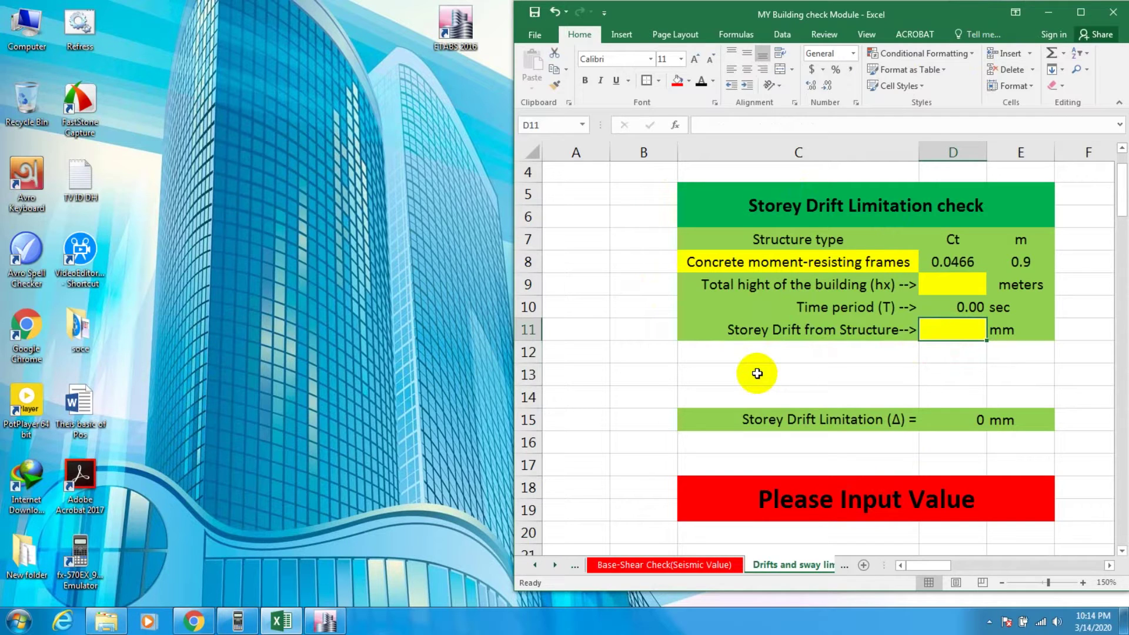
# Minimize the workbook, switch to ETABS and inspect the building model in the 3-D view.
pyautogui.click(1050, 11)
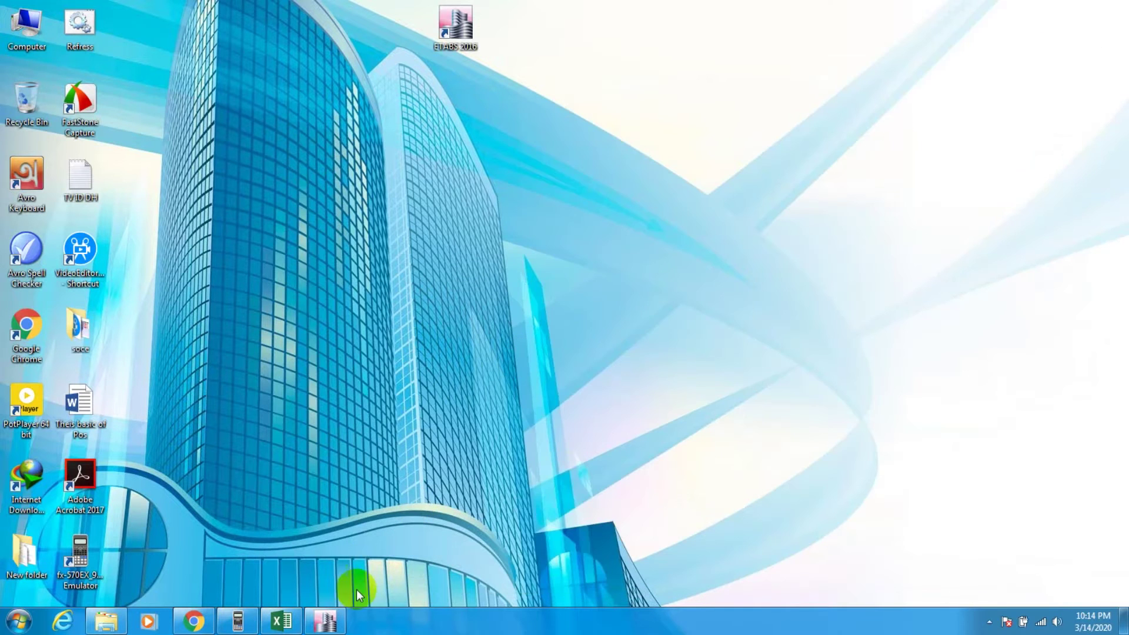
pyautogui.click(326, 621)
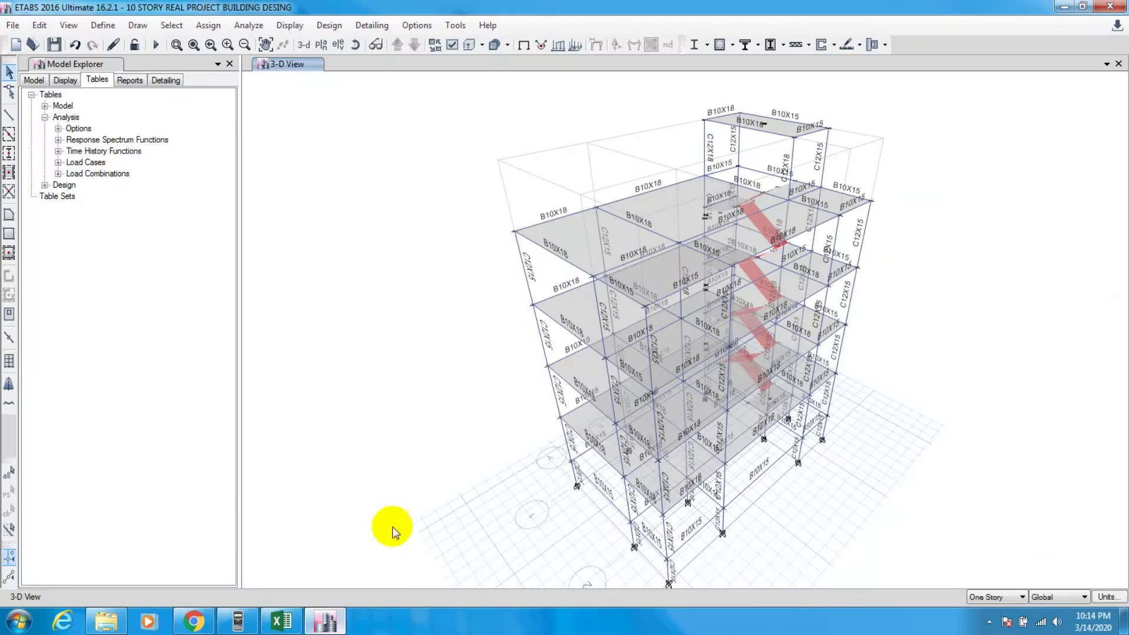
pyautogui.moveTo(895, 259); pyautogui.dragTo(890, 238, button='middle')
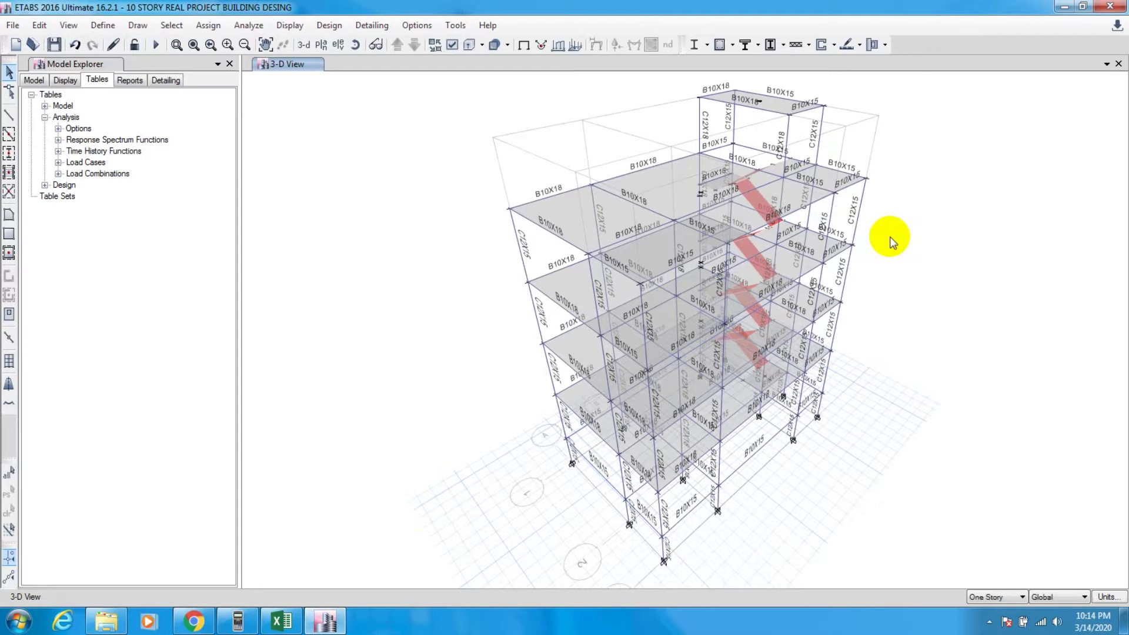
pyautogui.moveTo(890, 236); pyautogui.dragTo(897, 234, button='middle')
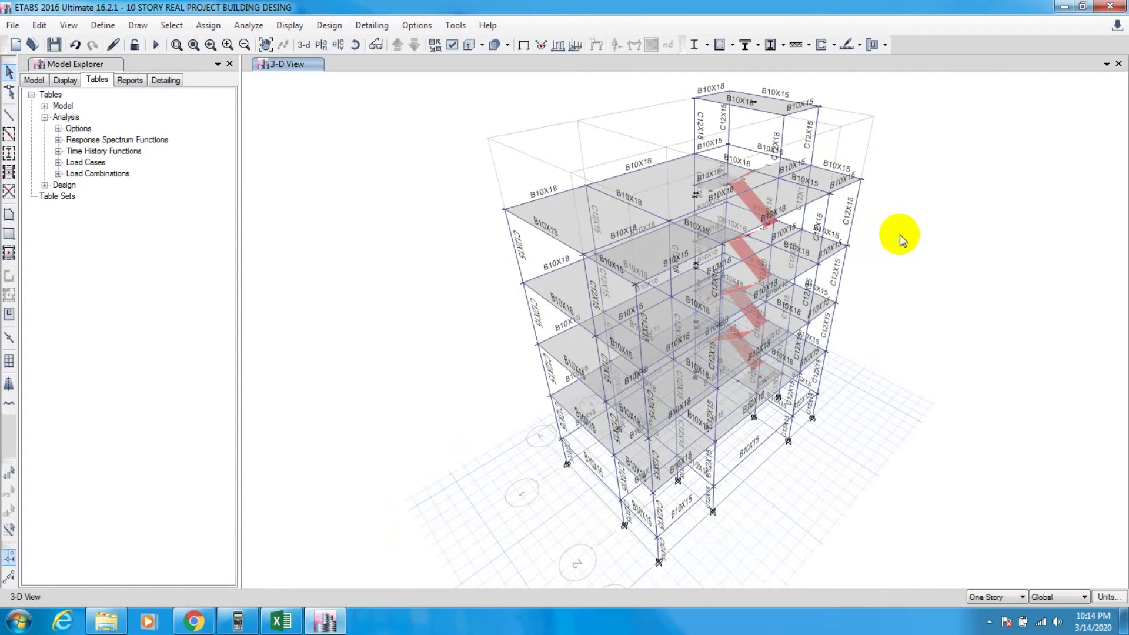
pyautogui.click(156, 45)
pyautogui.moveTo(405, 189); pyautogui.dragTo(398, 189, button='middle')
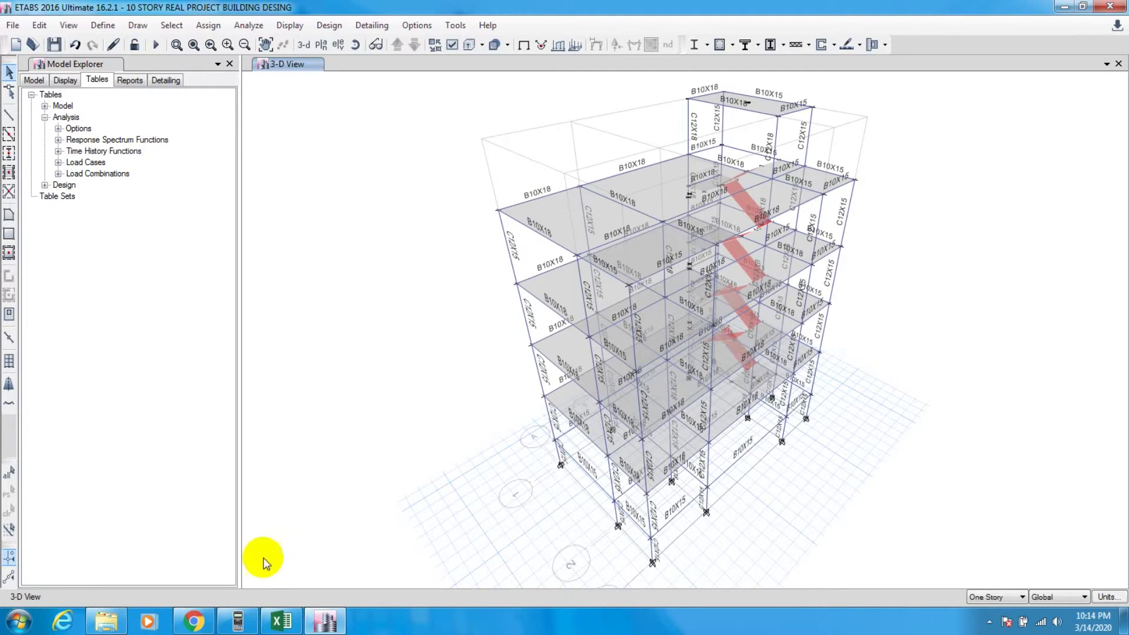
# Switch back to the Excel workbook and review the Storey Drift from Structure input cell.
pyautogui.click(281, 621)
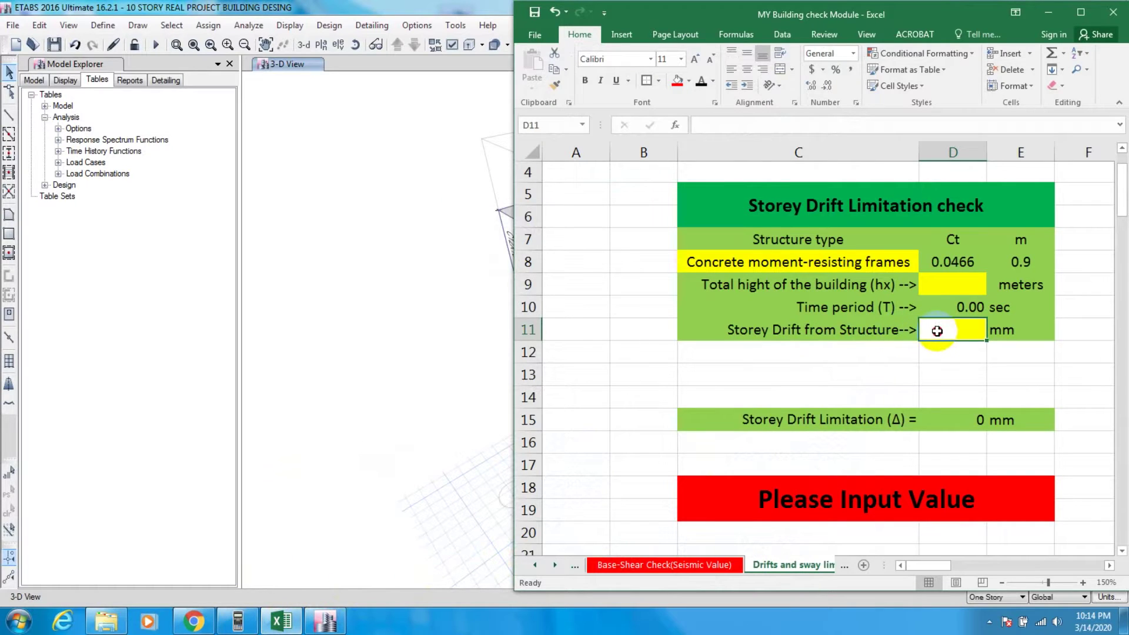
pyautogui.click(931, 365)
pyautogui.click(935, 332)
pyautogui.click(887, 370)
pyautogui.click(949, 329)
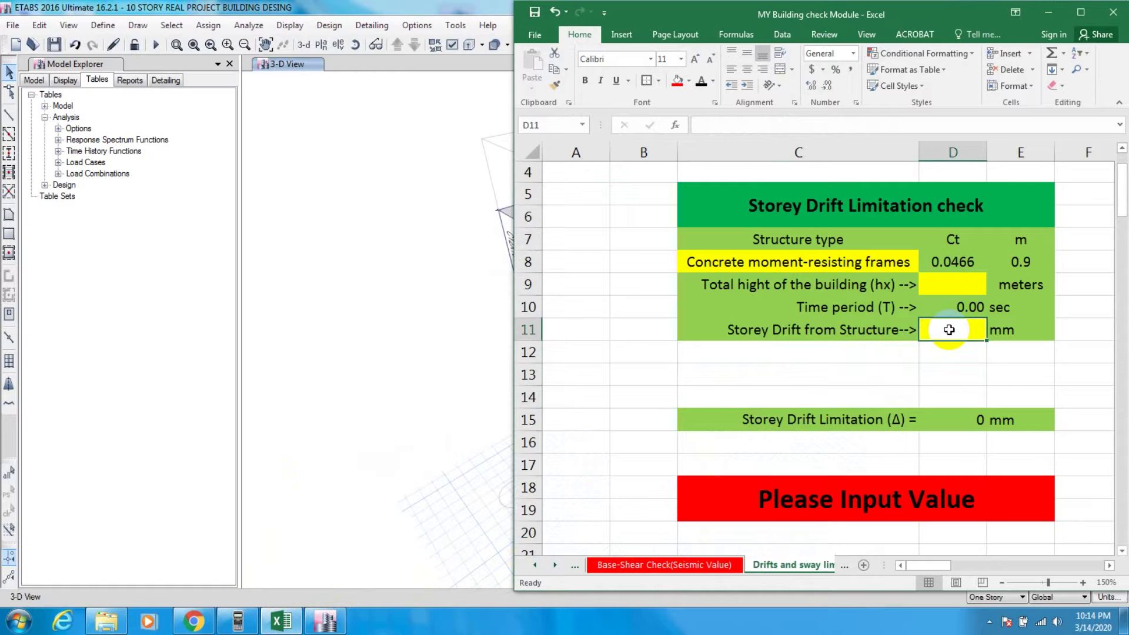
pyautogui.click(916, 367)
pyautogui.click(949, 330)
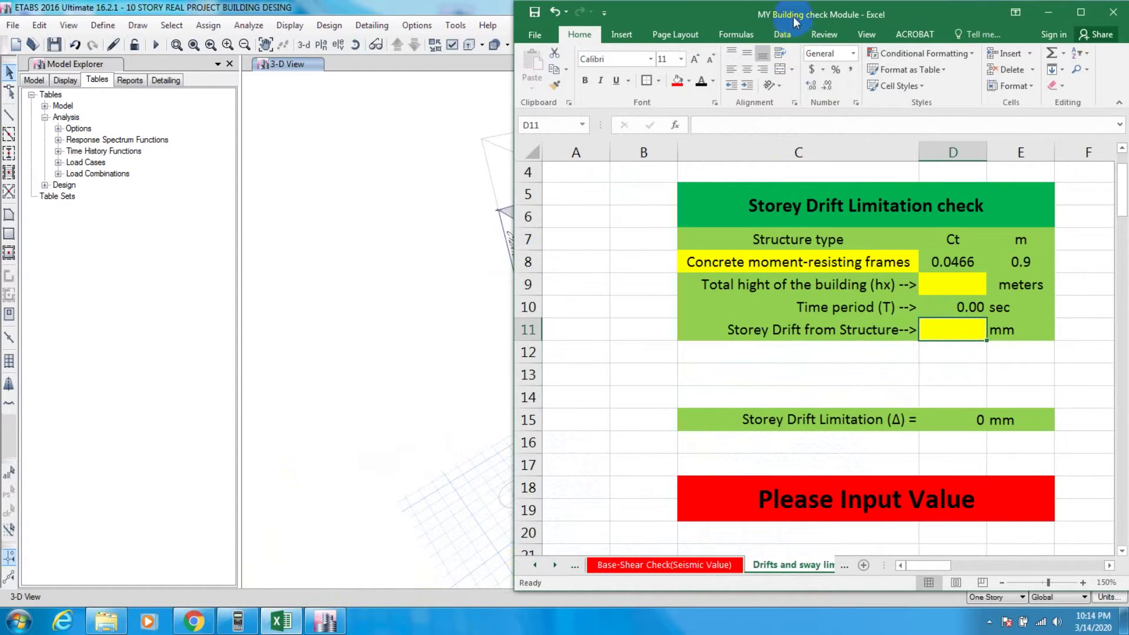
# Return to ETABS, open the load combination definitions and look through the existing combinations.
pyautogui.click(424, 5)
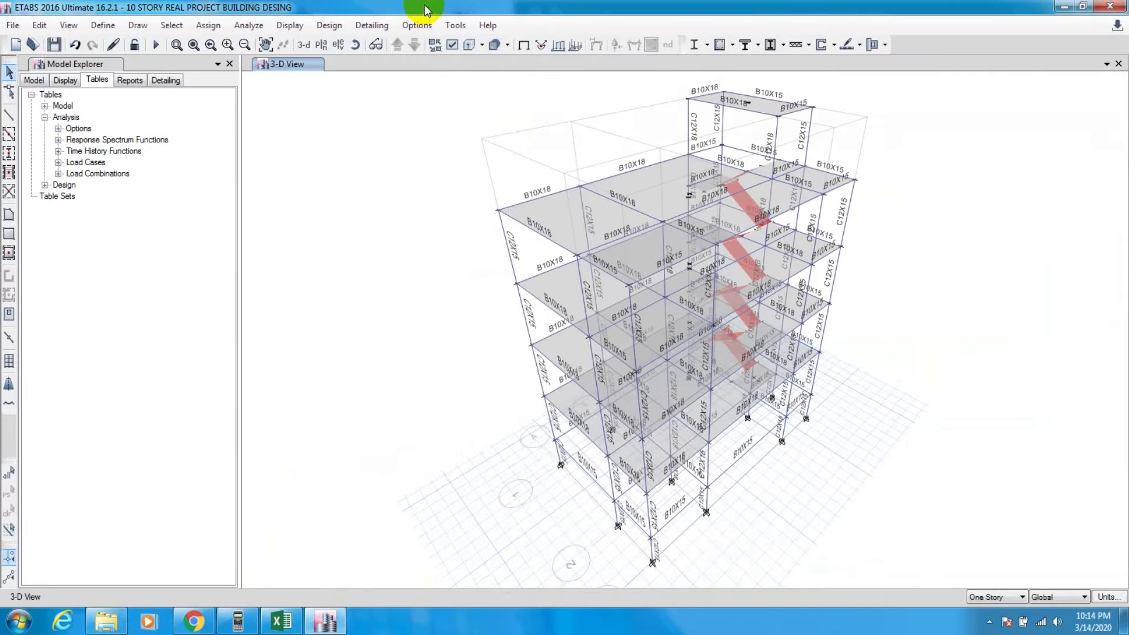
pyautogui.scroll(2, 1030, 247)
pyautogui.scroll(-2, 1032, 245)
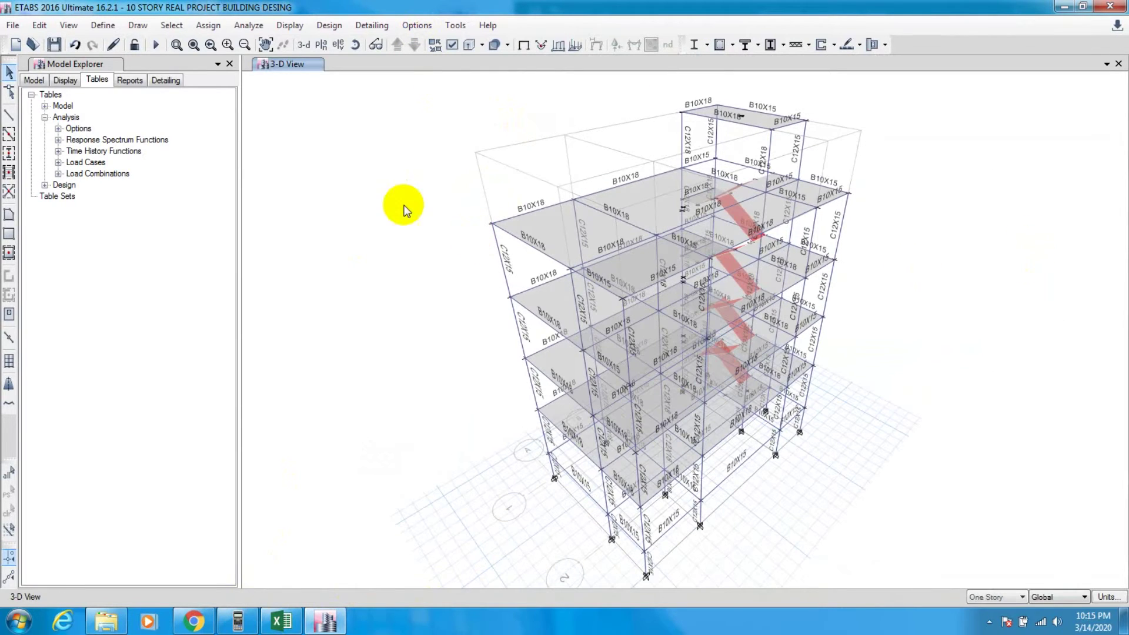
pyautogui.click(102, 25)
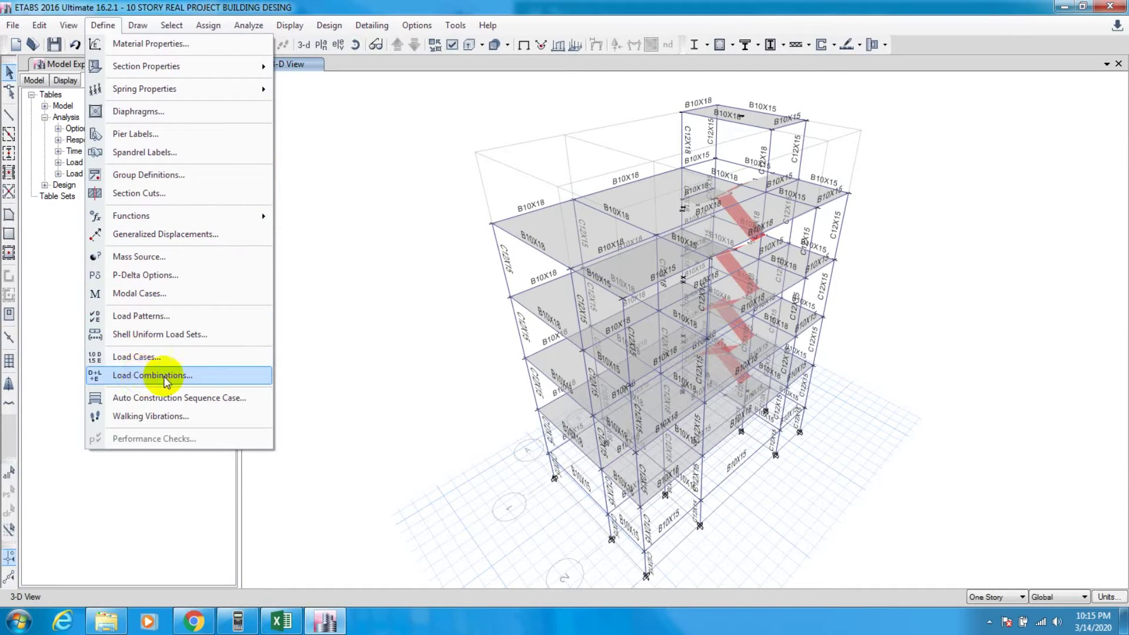
pyautogui.click(162, 376)
pyautogui.moveTo(479, 200); pyautogui.dragTo(361, 201)
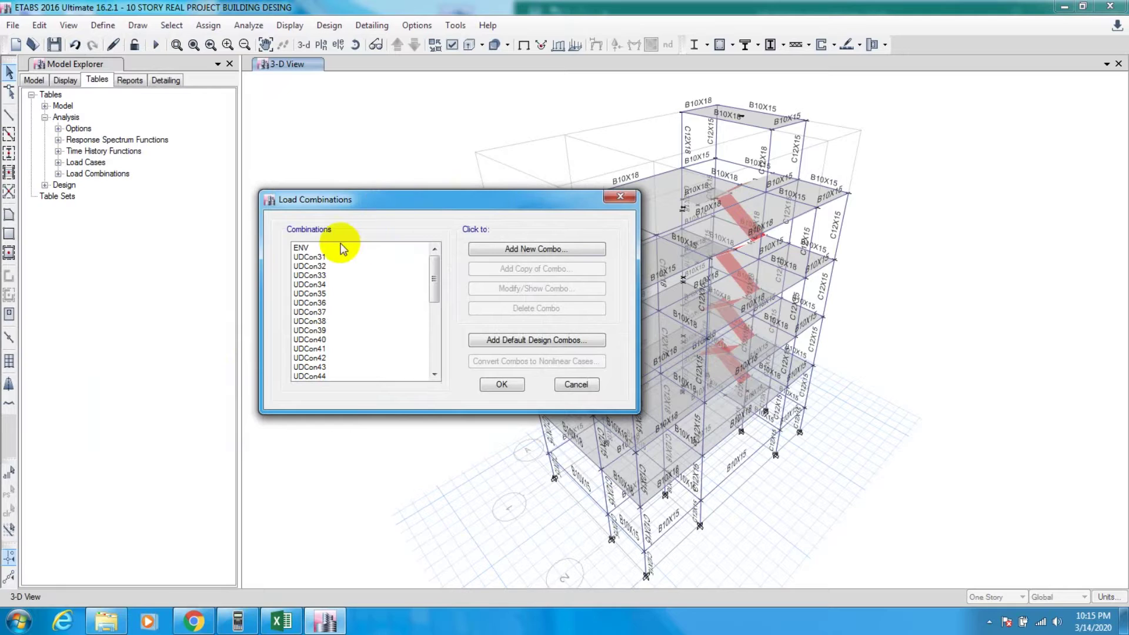
pyautogui.click(314, 248)
pyautogui.moveTo(304, 257)
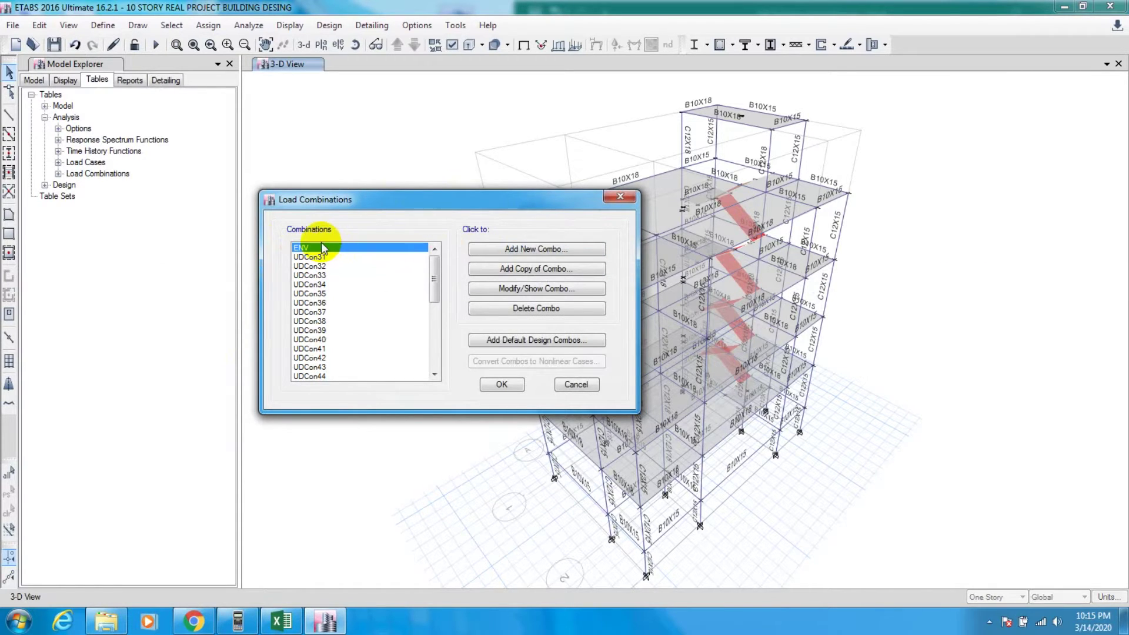
pyautogui.moveTo(392, 201); pyautogui.dragTo(375, 203)
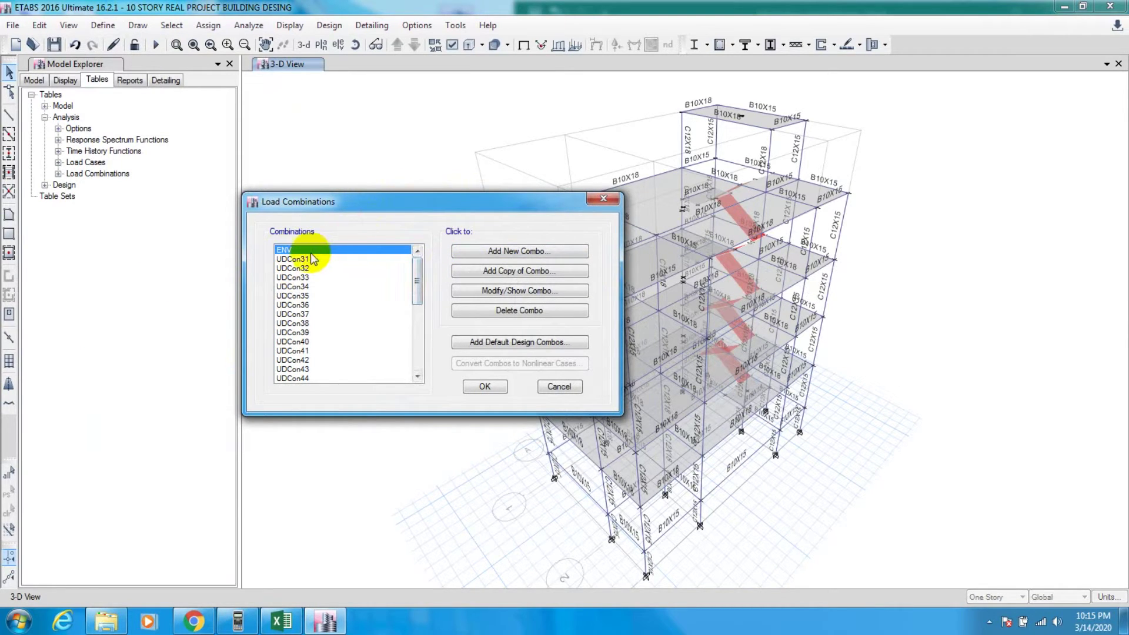
pyautogui.moveTo(418, 277); pyautogui.dragTo(411, 253)
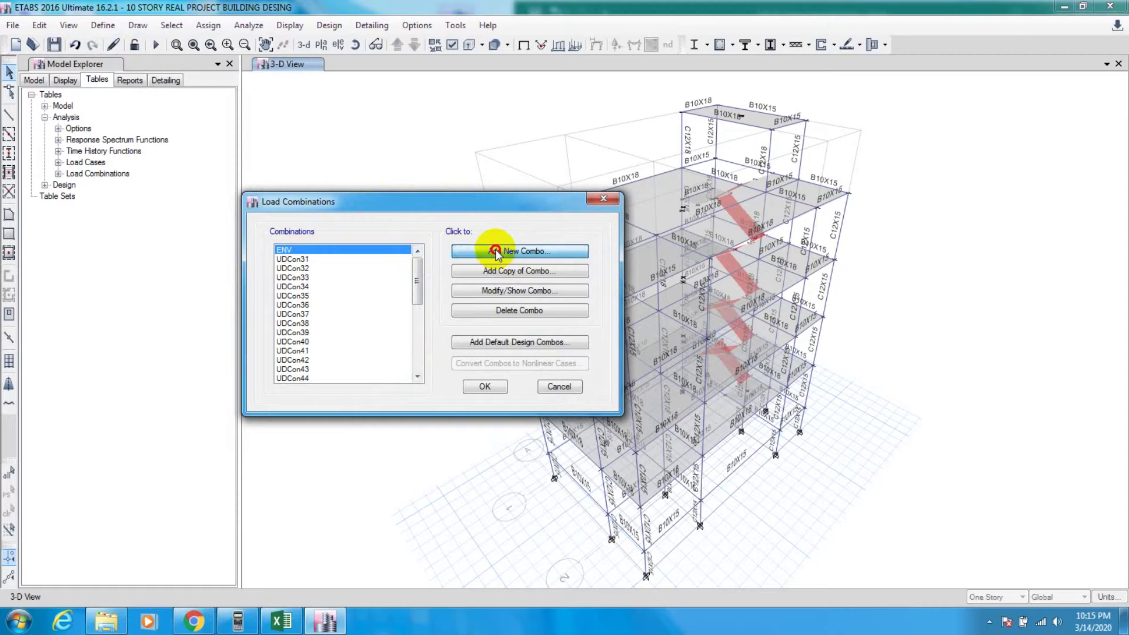
# Examine the name, combination type and load list of the existing ENV combination, leaving its definition without changes.
pyautogui.click(308, 259)
pyautogui.click(304, 251)
pyautogui.click(515, 292)
pyautogui.moveTo(560, 155); pyautogui.dragTo(523, 122)
pyautogui.moveTo(556, 174); pyautogui.dragTo(456, 174)
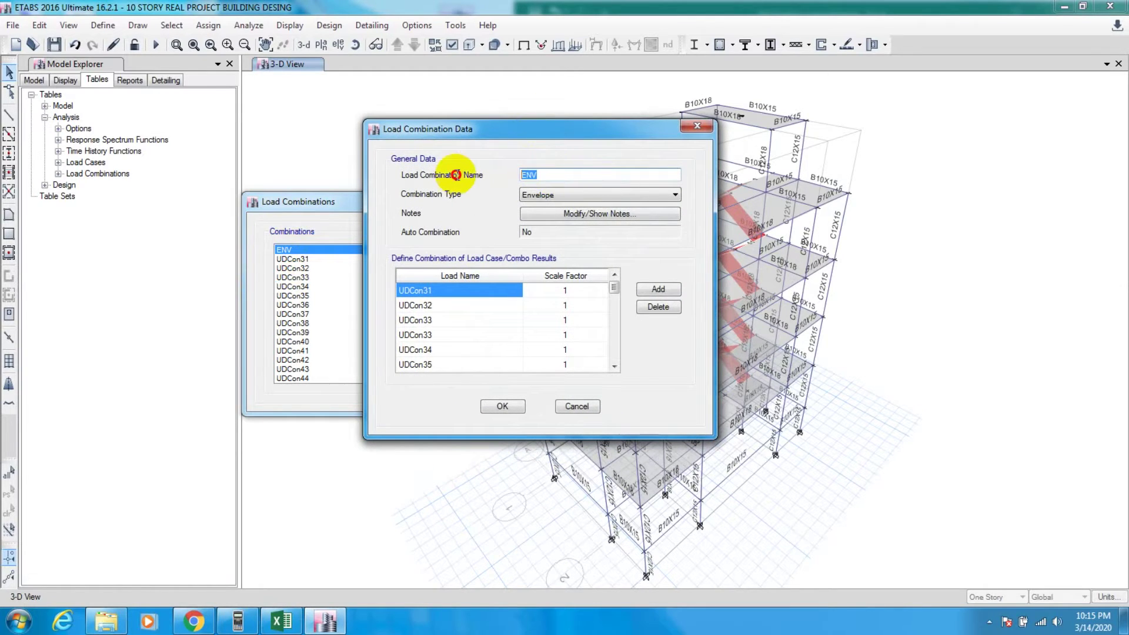
pyautogui.click(532, 195)
pyautogui.click(420, 200)
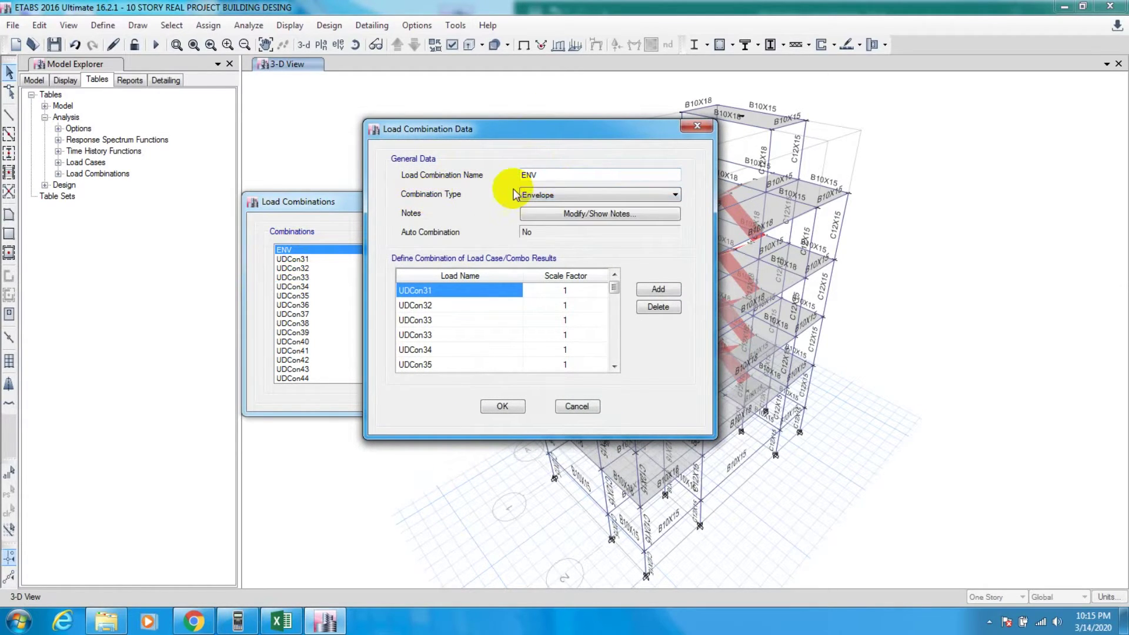
pyautogui.click(577, 406)
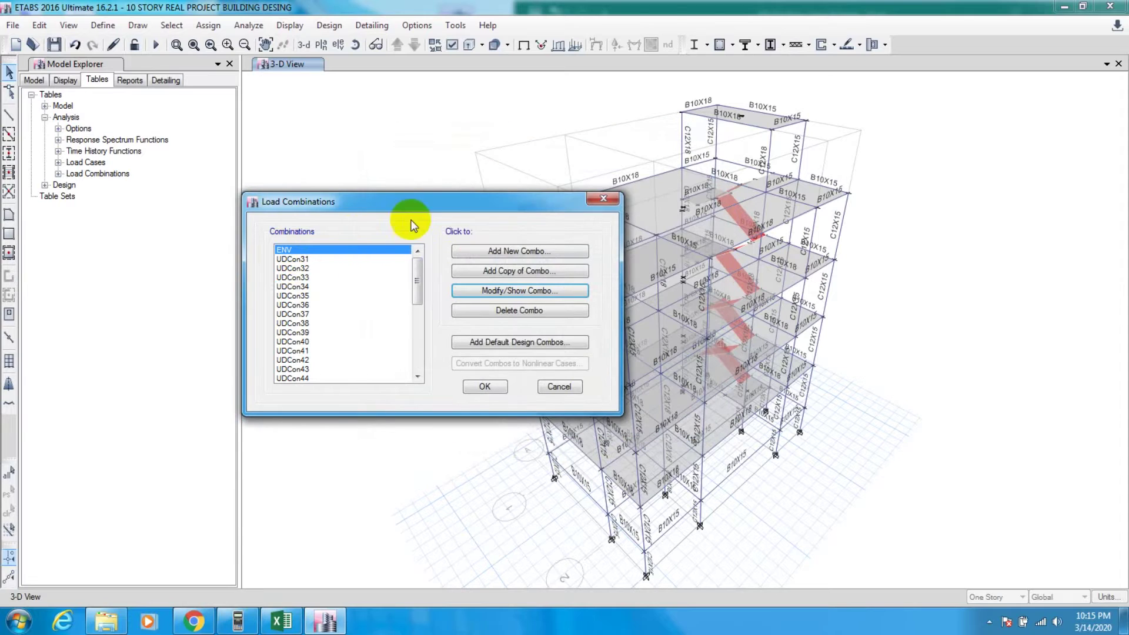
# Start a new load combination named ENVlop with the combination type Envelope.
pyautogui.click(516, 252)
pyautogui.moveTo(541, 152); pyautogui.dragTo(461, 152)
pyautogui.moveTo(509, 196); pyautogui.dragTo(379, 201)
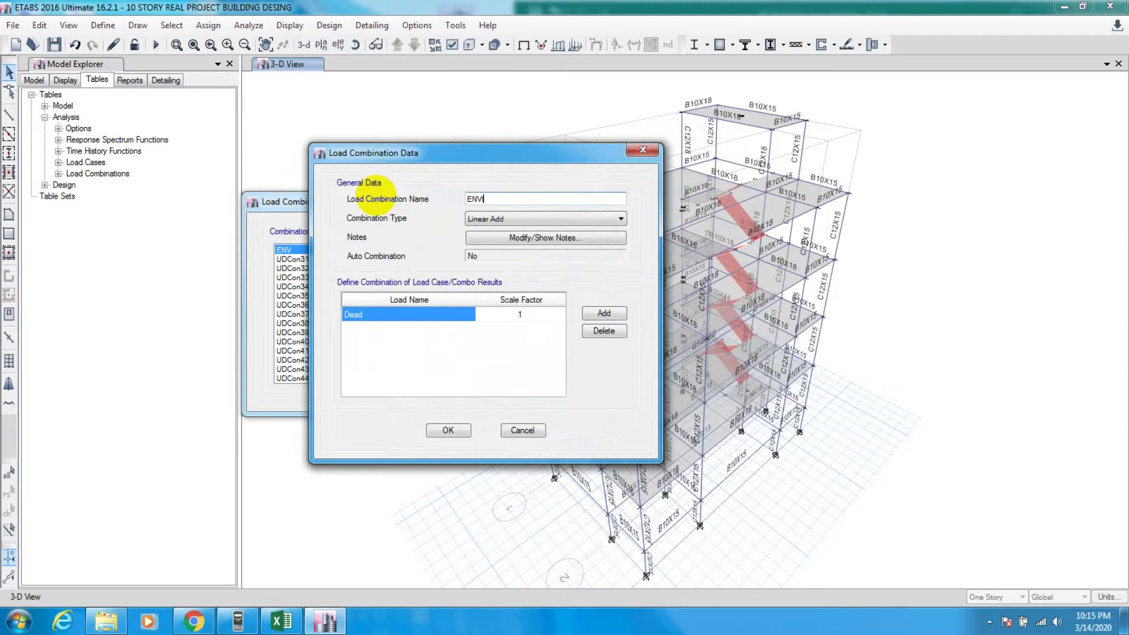
pyautogui.click(497, 218)
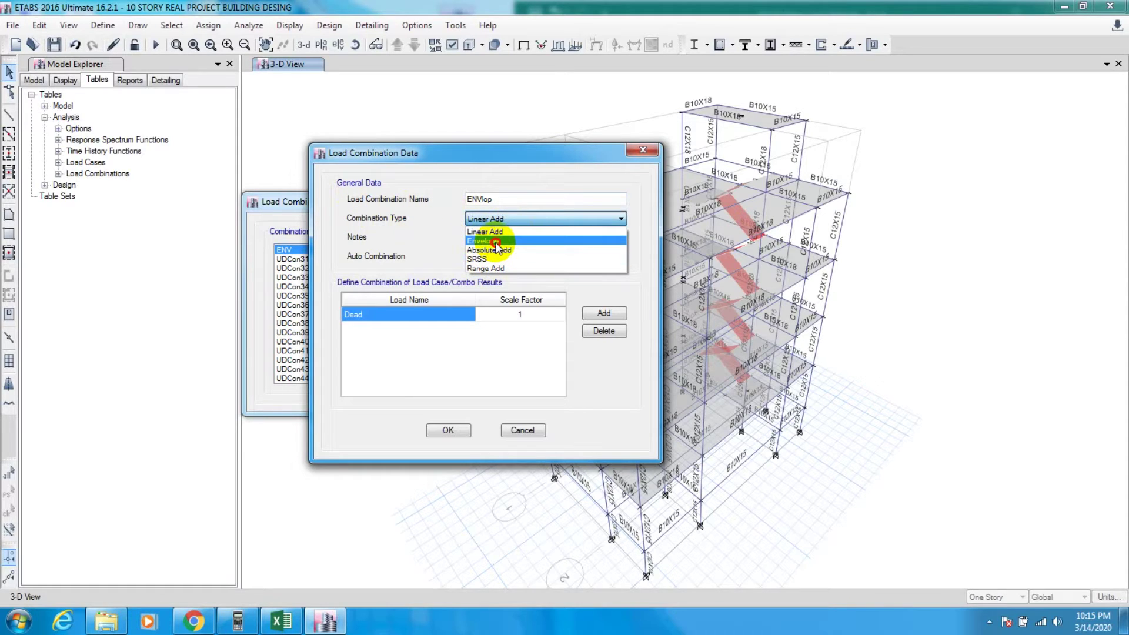
pyautogui.click(495, 241)
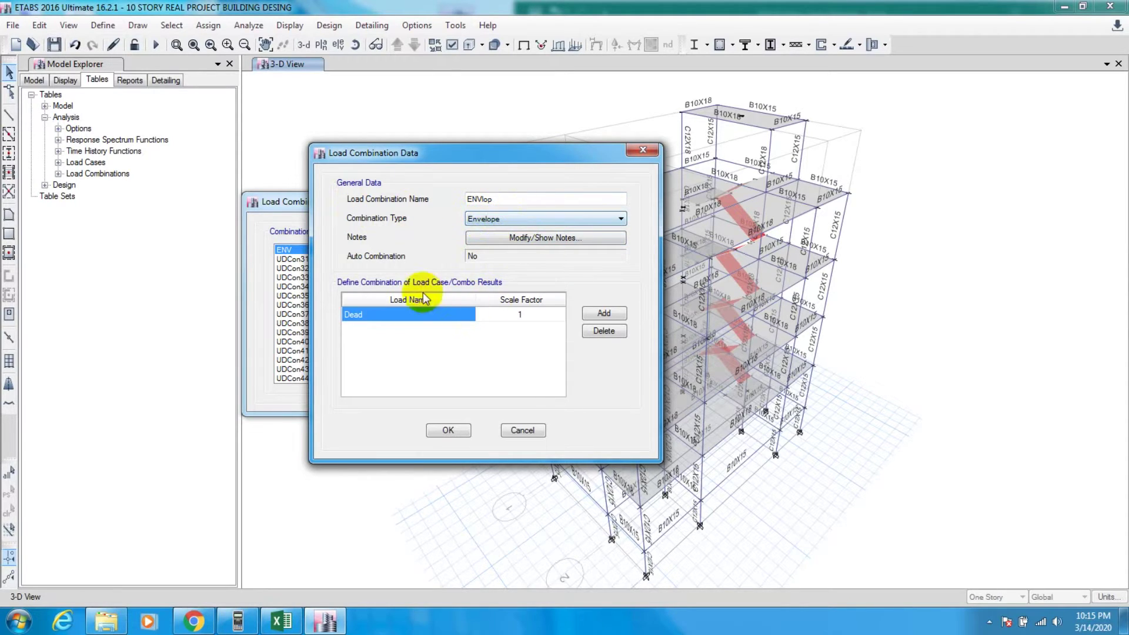
# Replace the Dead load in the new envelope combination with UDCon31.
pyautogui.click(469, 315)
pyautogui.click(469, 317)
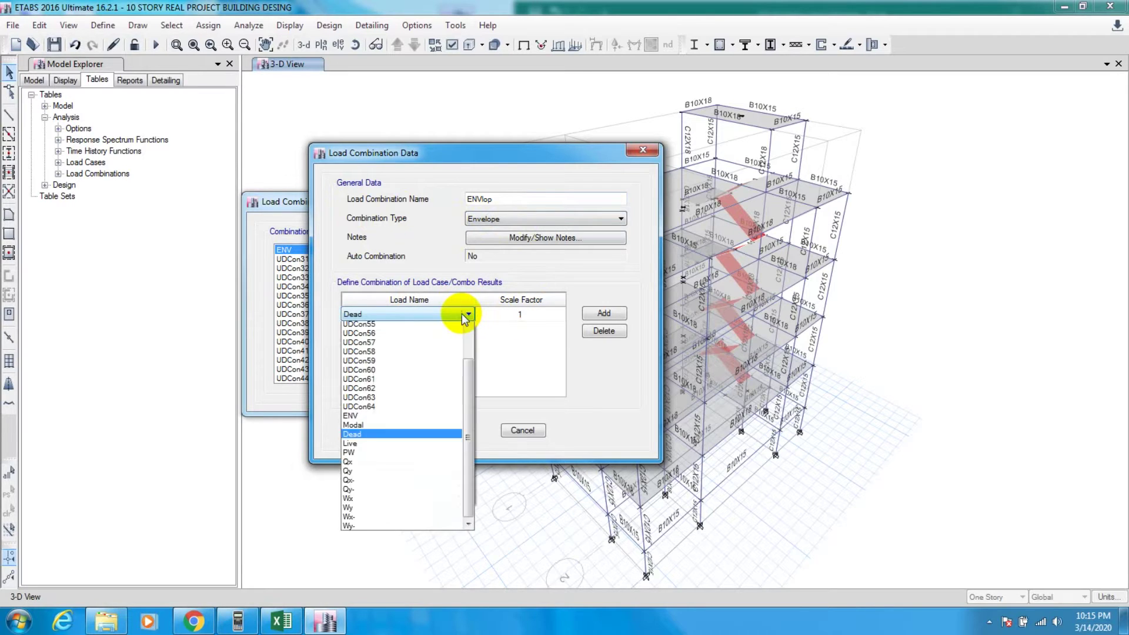
pyautogui.scroll(4, 386, 338)
pyautogui.scroll(1, 433, 367)
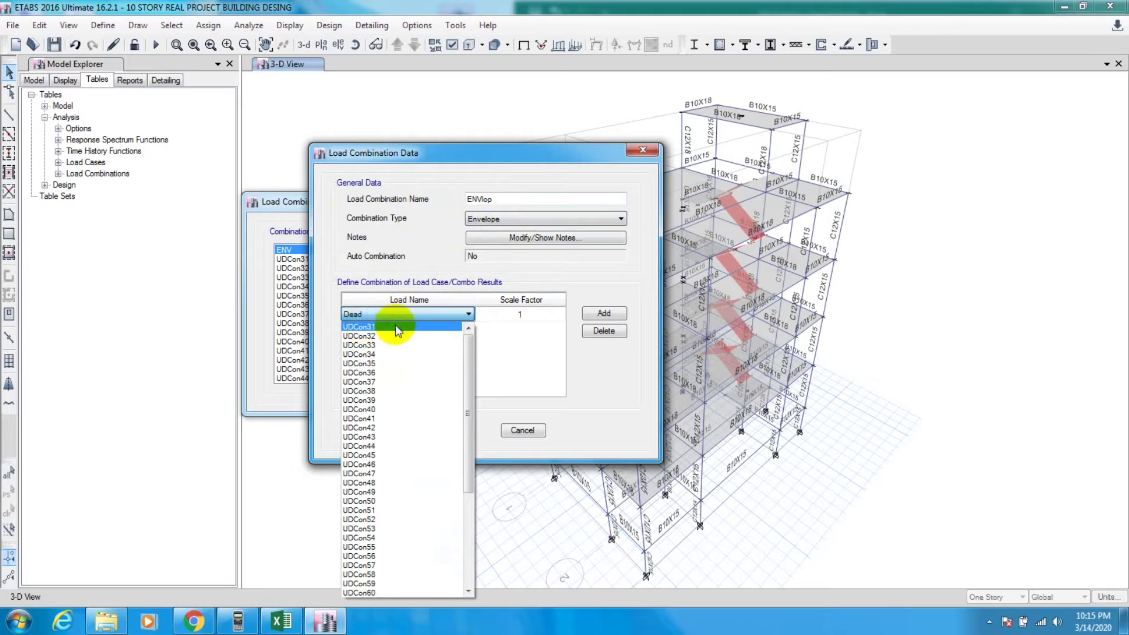
pyautogui.click(368, 328)
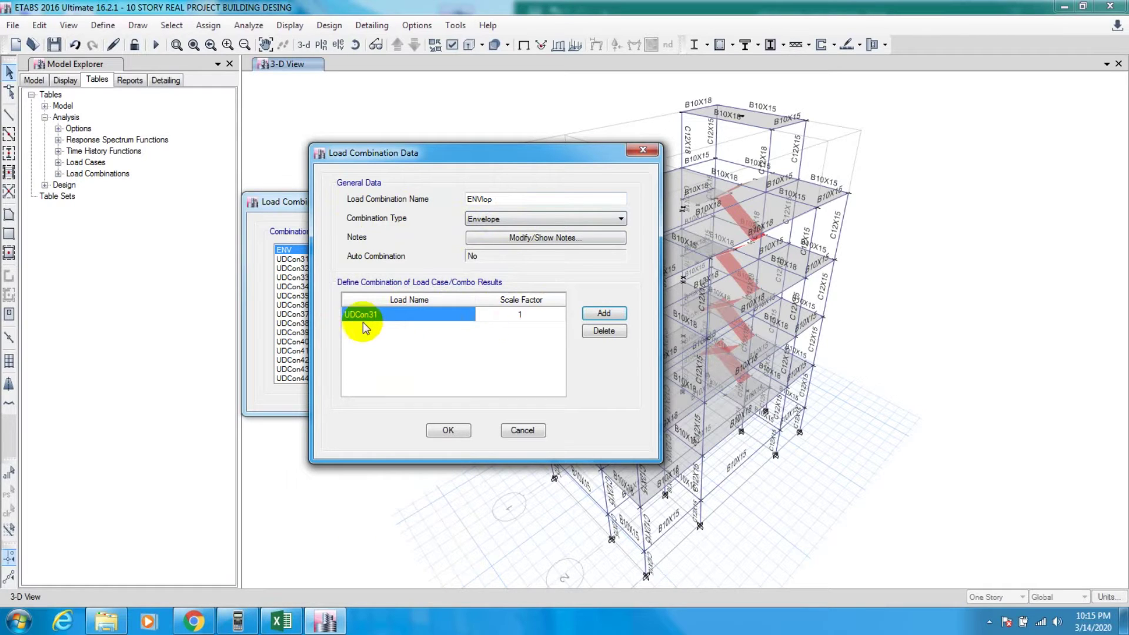
# Add a second load entry to the ENVlop combination and set it to UDCon32.
pyautogui.click(606, 313)
pyautogui.click(438, 331)
pyautogui.scroll(5, 386, 357)
pyautogui.click(381, 350)
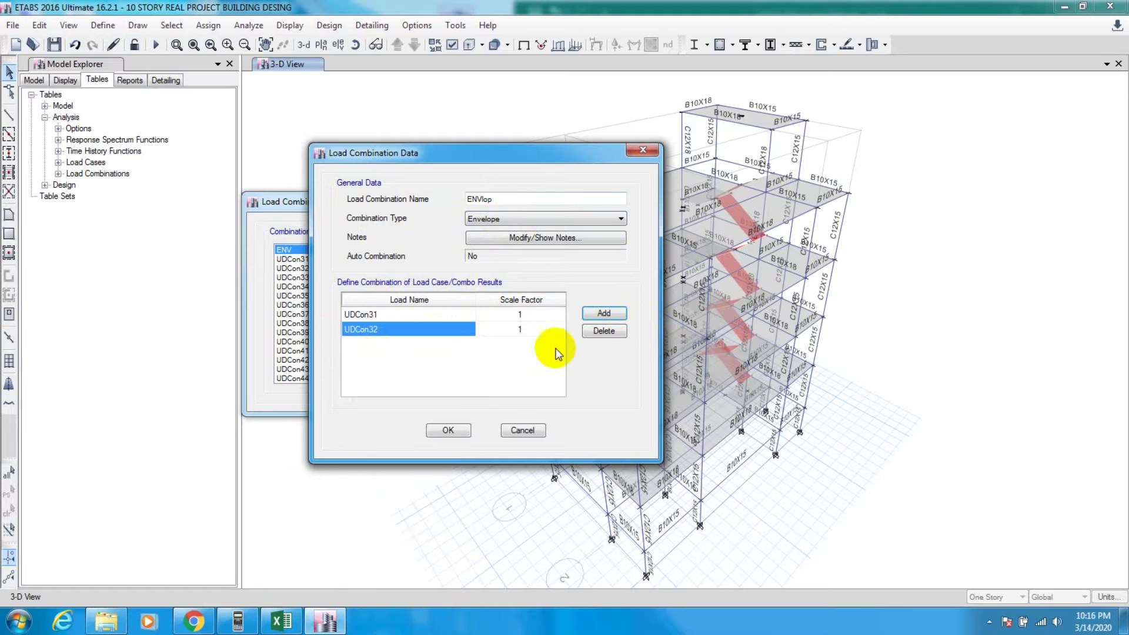
# Add a third load entry to the ENVlop combination and set it to UDCon33.
pyautogui.click(404, 330)
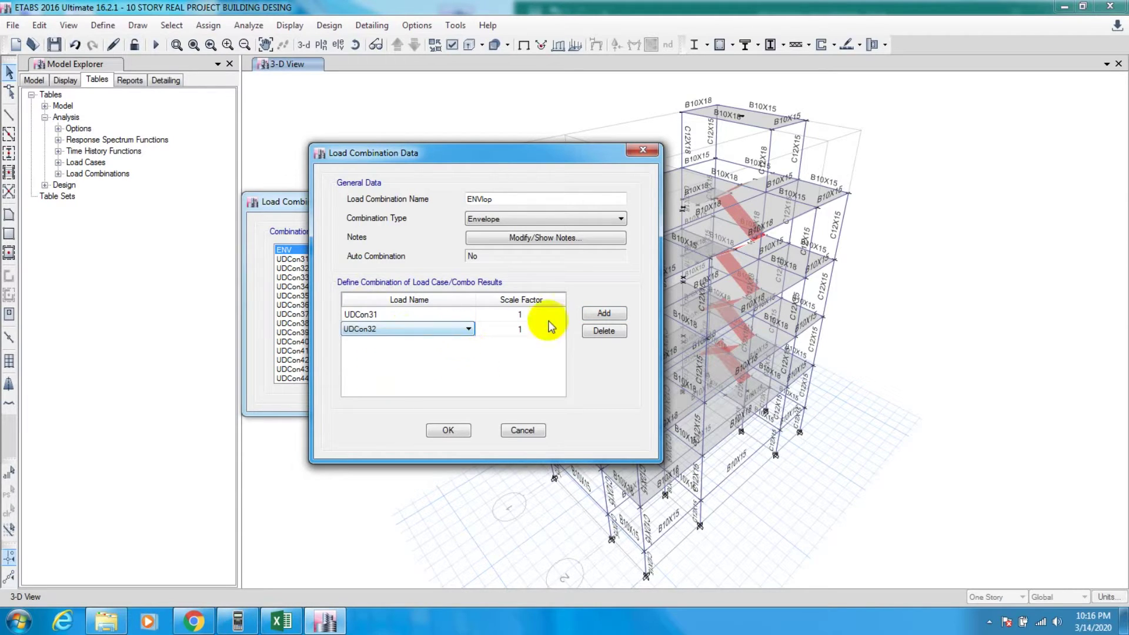
pyautogui.click(603, 313)
pyautogui.click(394, 348)
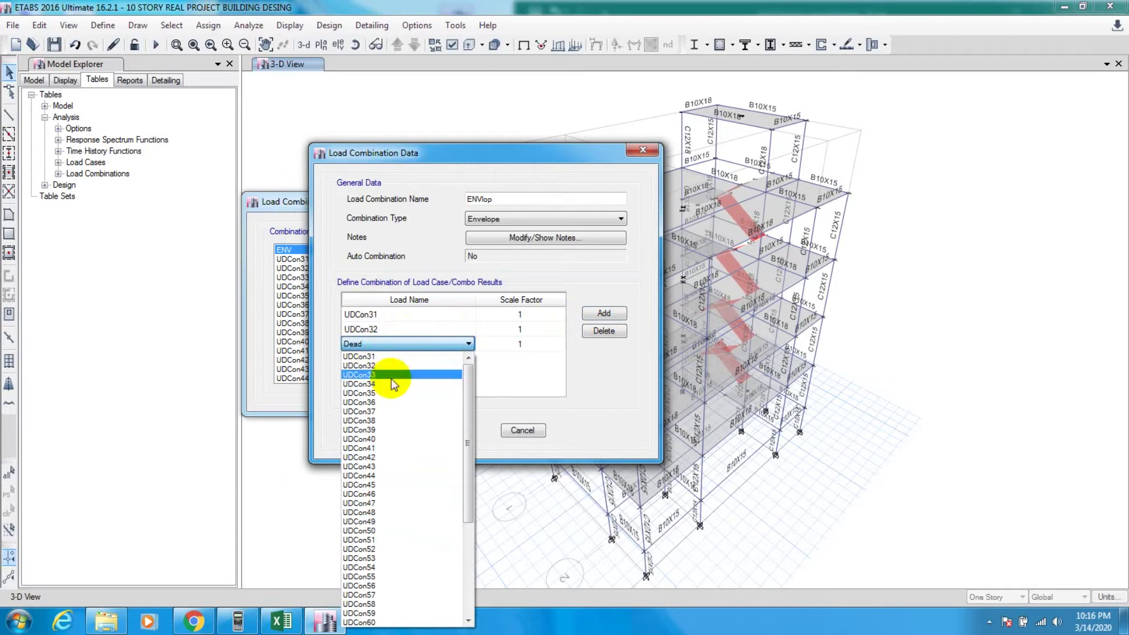
pyautogui.click(390, 376)
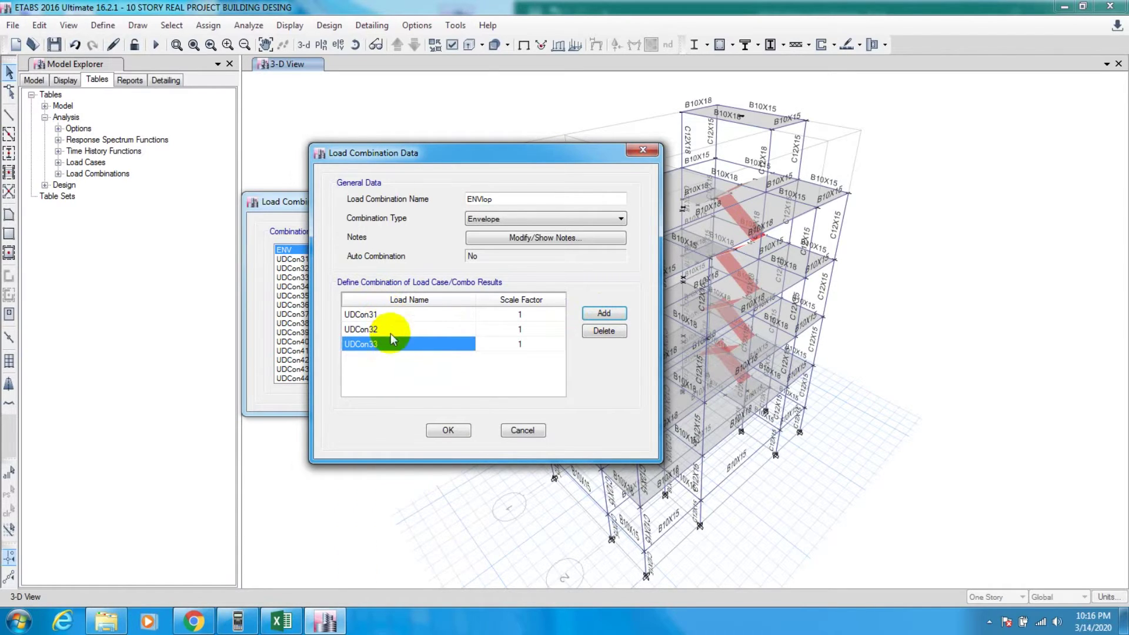
# Add a fourth load entry to the ENVlop combination and set it to UDCon64.
pyautogui.click(603, 313)
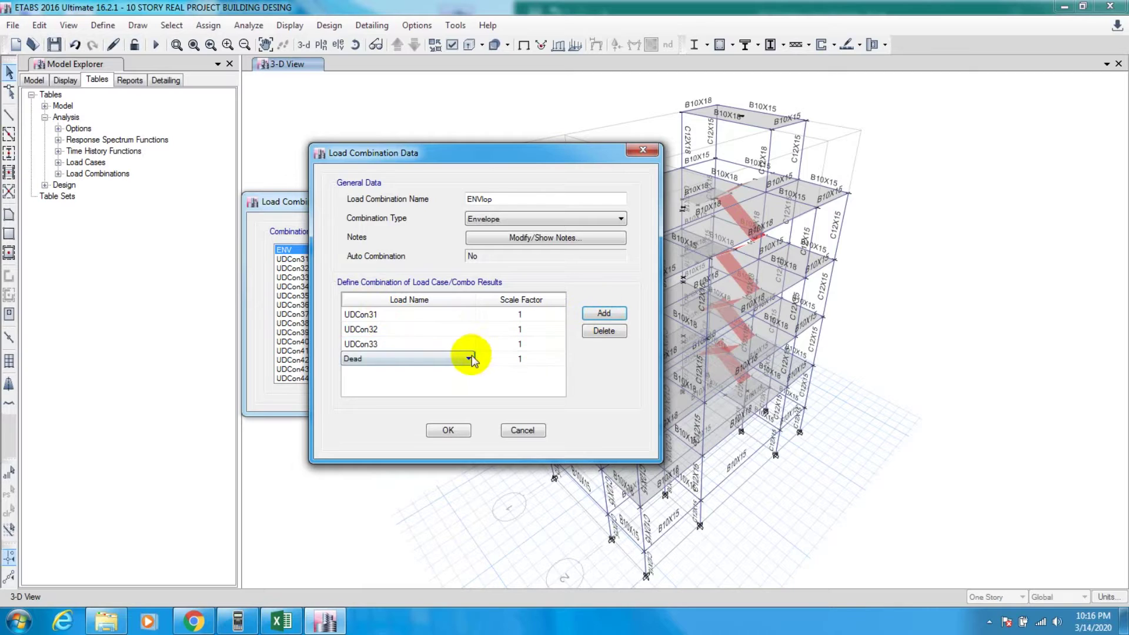
pyautogui.click(465, 359)
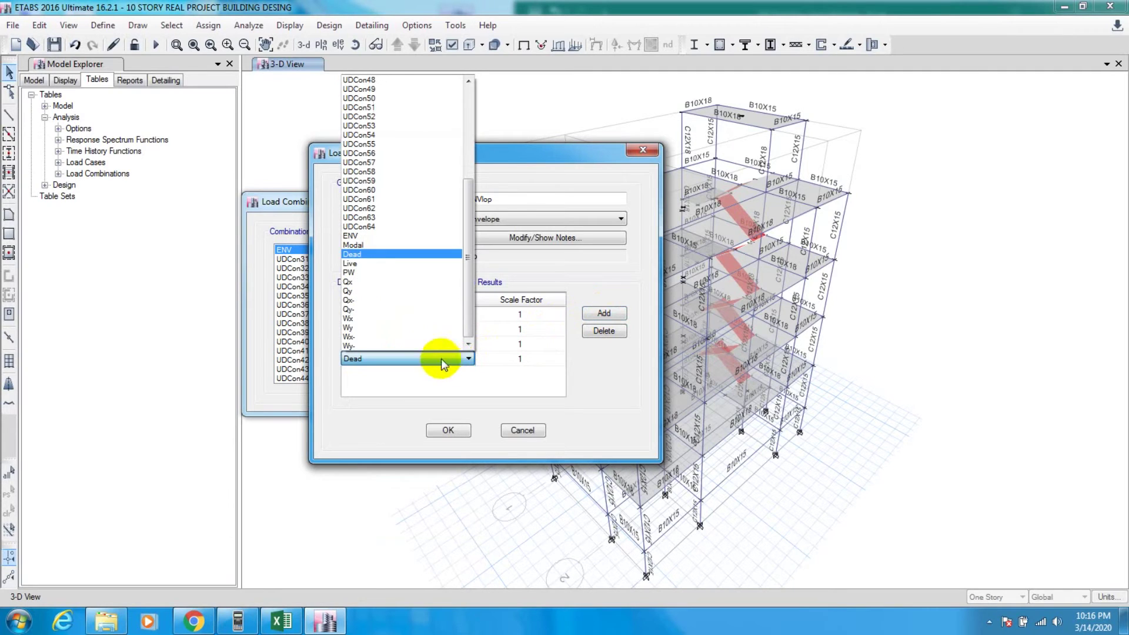
pyautogui.click(369, 227)
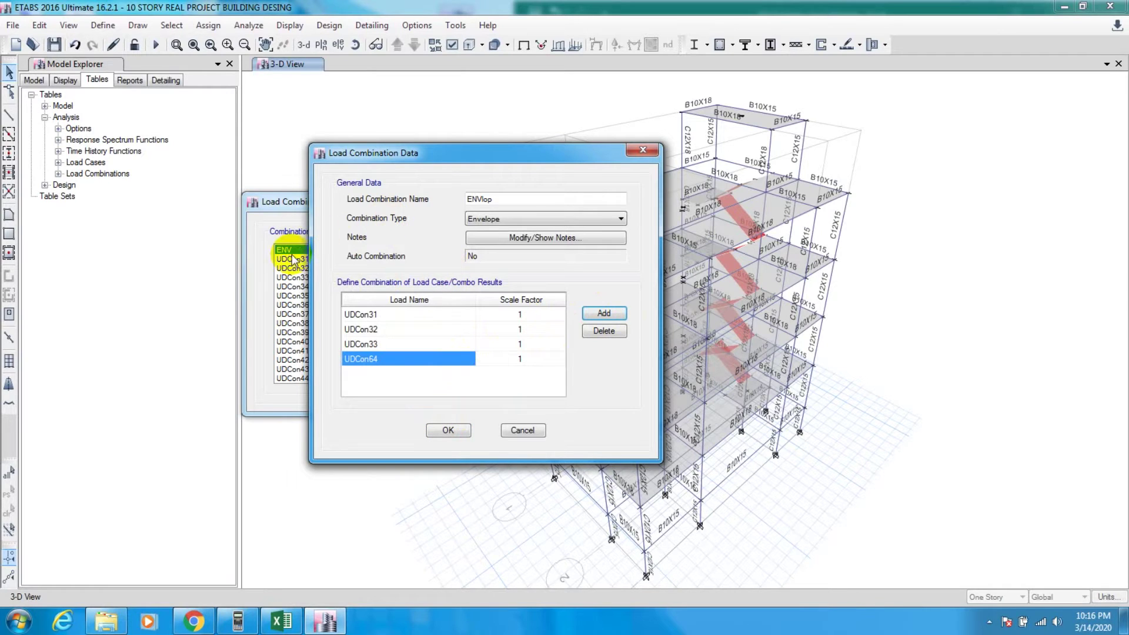
# Discard the new ENVlop combination and leave the load combination definitions without saving changes.
pyautogui.moveTo(365, 154); pyautogui.dragTo(424, 154)
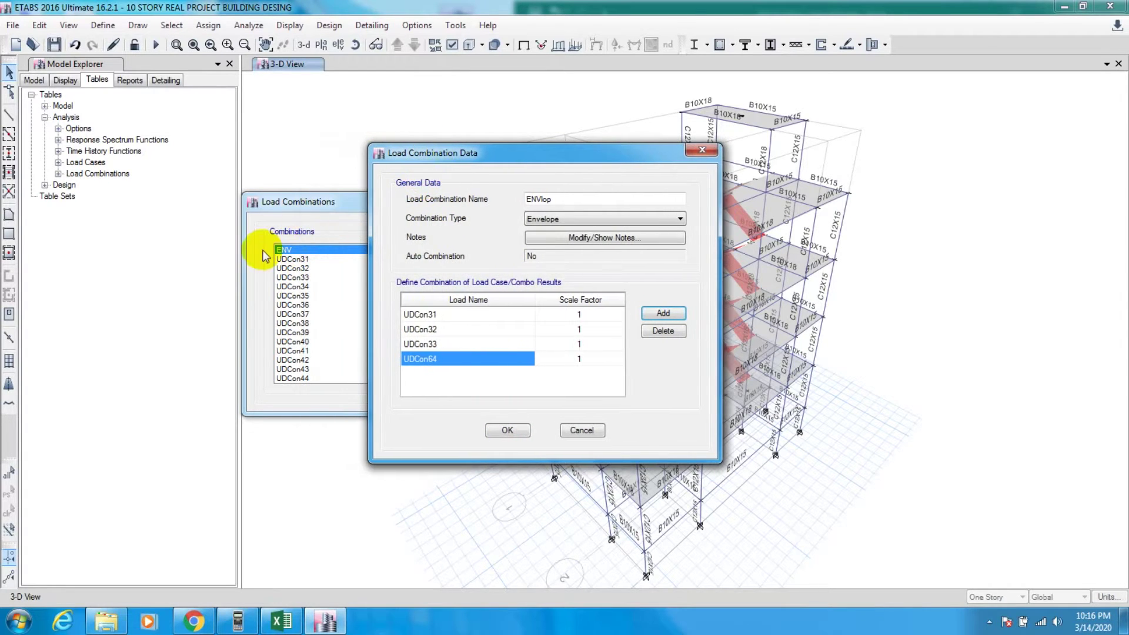
pyautogui.click(581, 431)
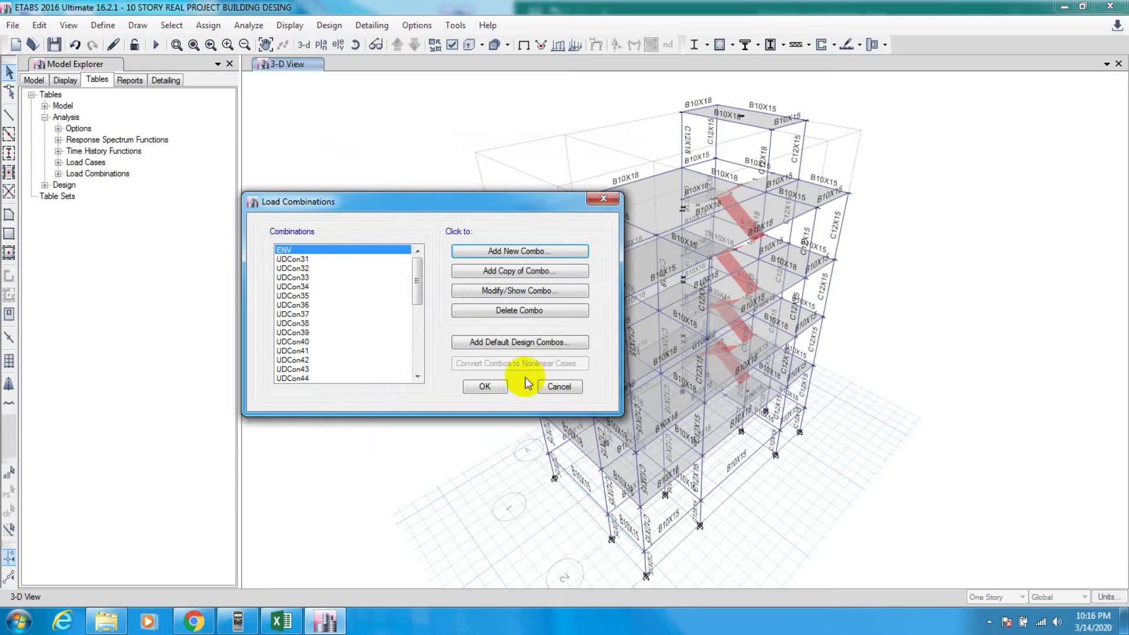
pyautogui.click(559, 387)
pyautogui.moveTo(423, 274); pyautogui.dragTo(422, 284, button='middle')
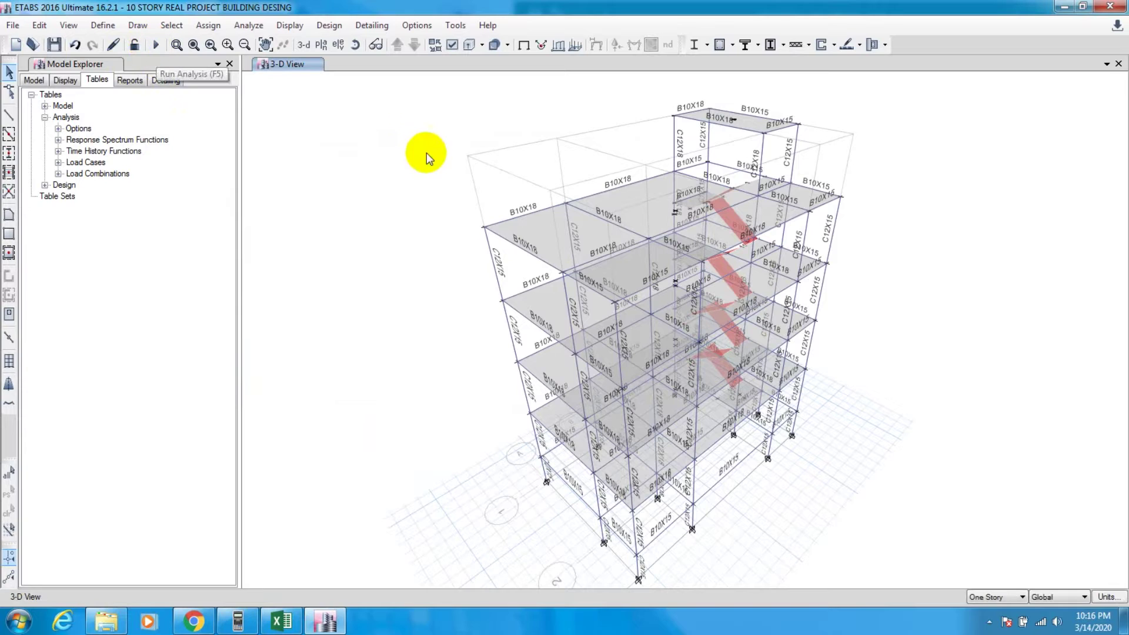
pyautogui.click(39, 24)
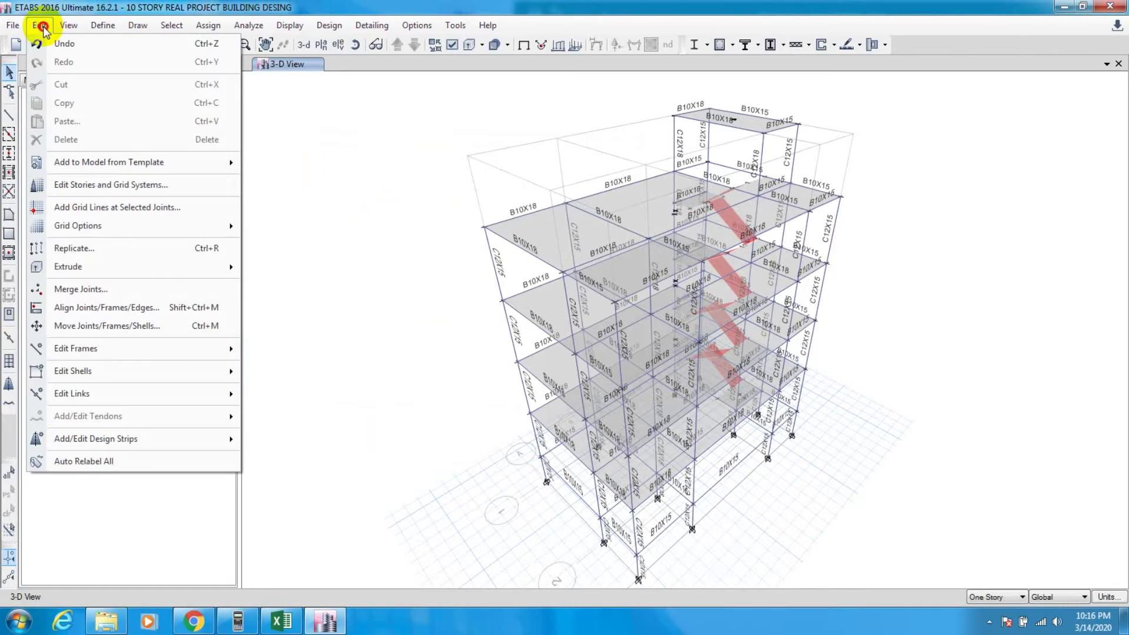
pyautogui.click(91, 185)
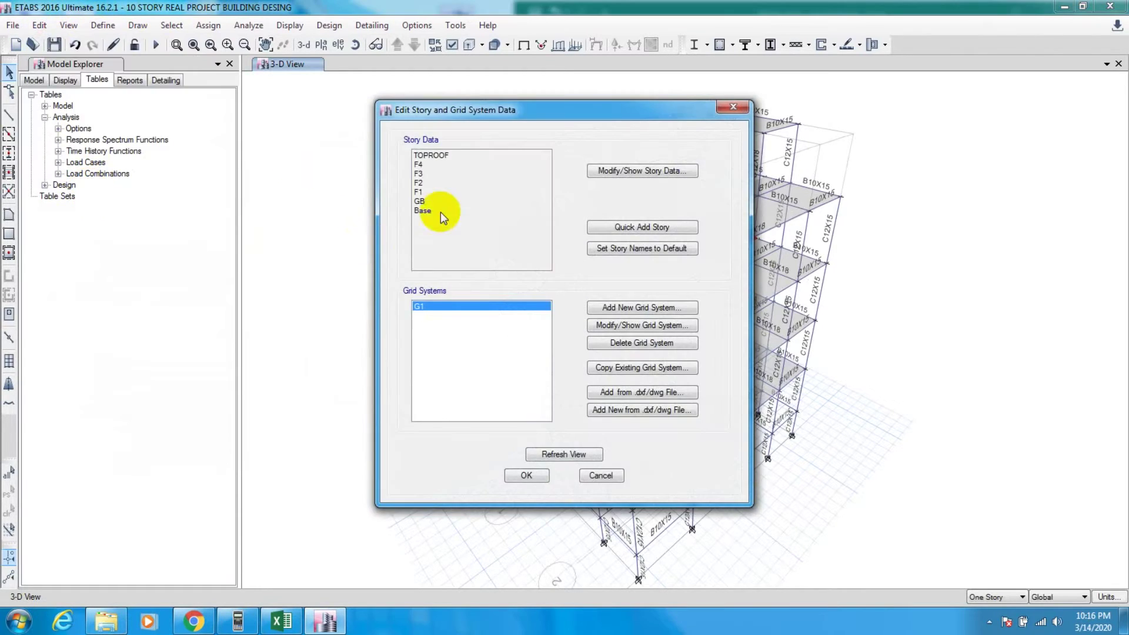
pyautogui.moveTo(509, 112); pyautogui.dragTo(367, 107)
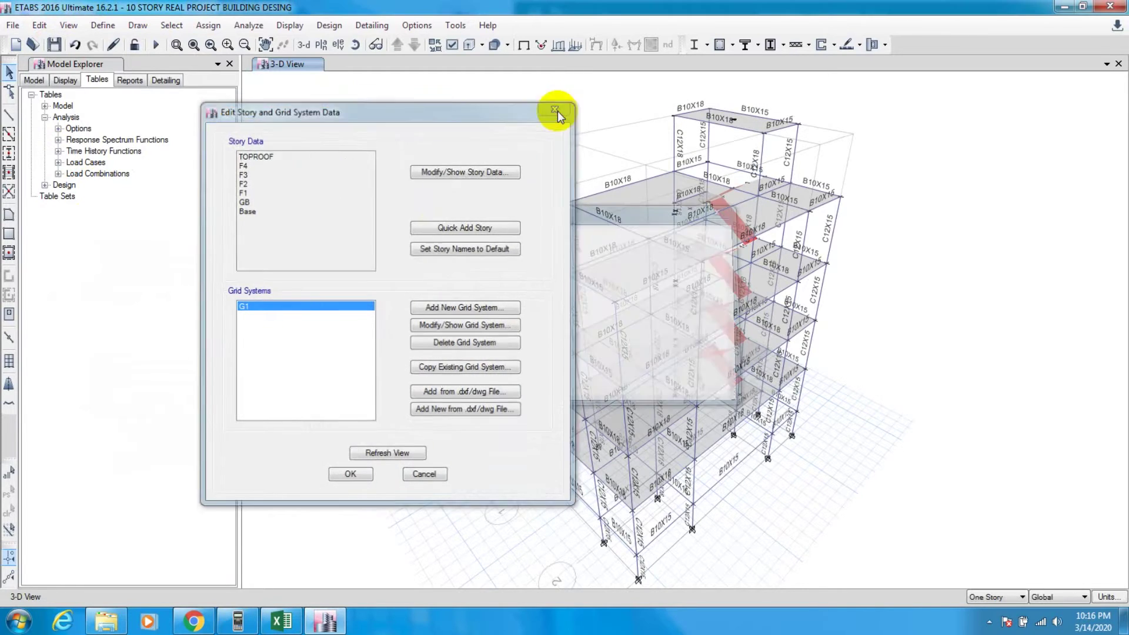
pyautogui.click(554, 111)
# Open the story data of the model and read the elevation of the TOPROOF story.
pyautogui.click(39, 26)
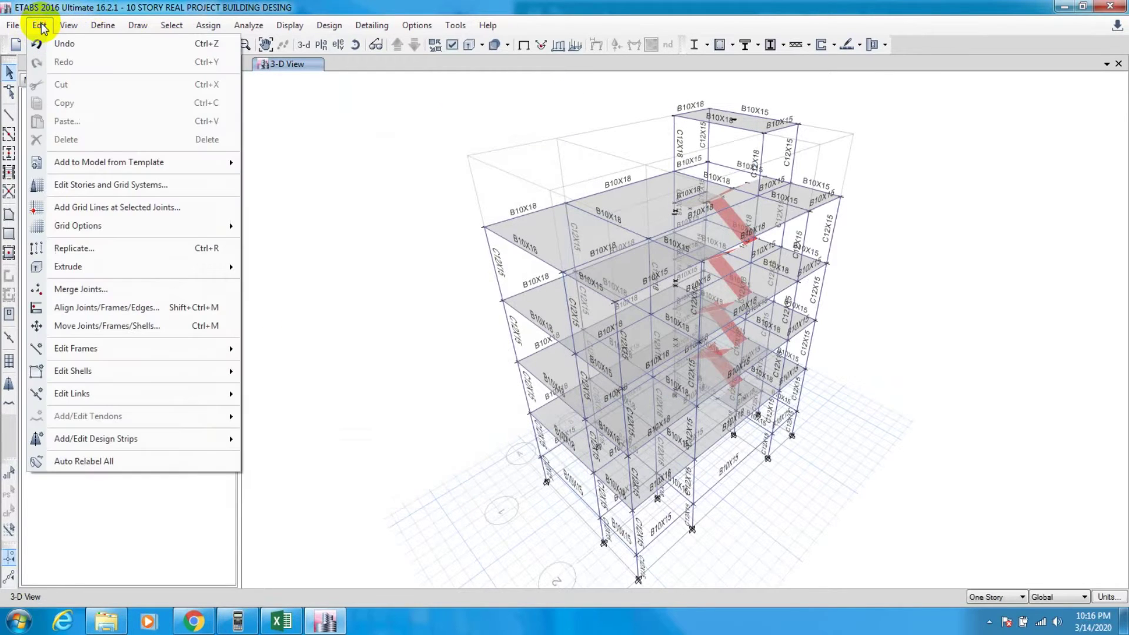
pyautogui.click(110, 186)
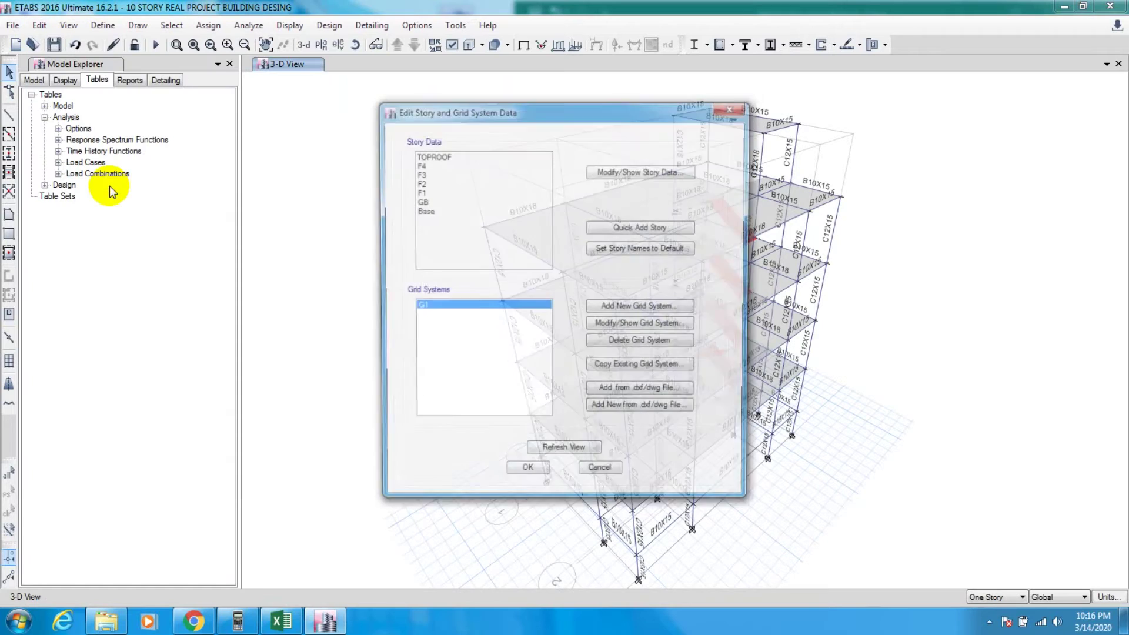
pyautogui.click(618, 171)
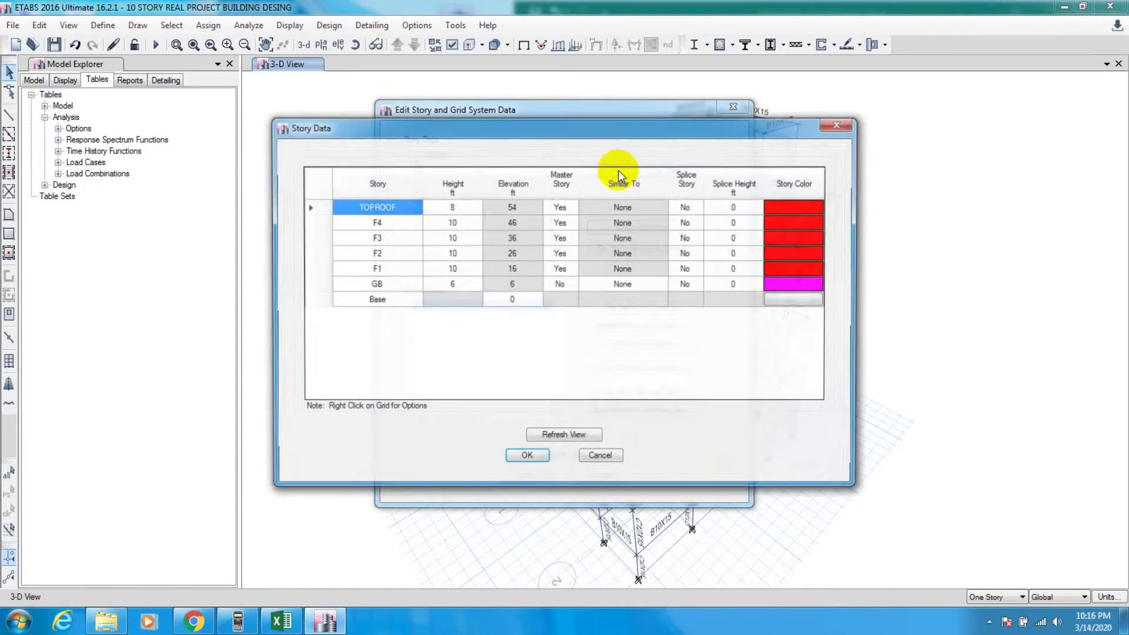
pyautogui.moveTo(524, 125); pyautogui.dragTo(390, 119)
pyautogui.click(378, 204)
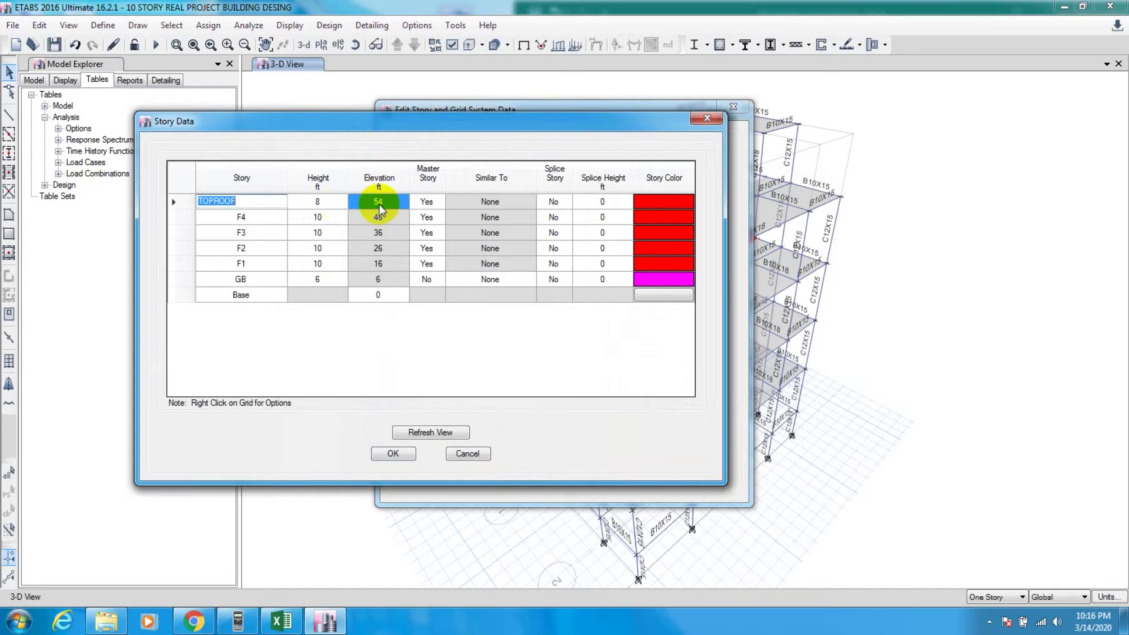
pyautogui.click(383, 215)
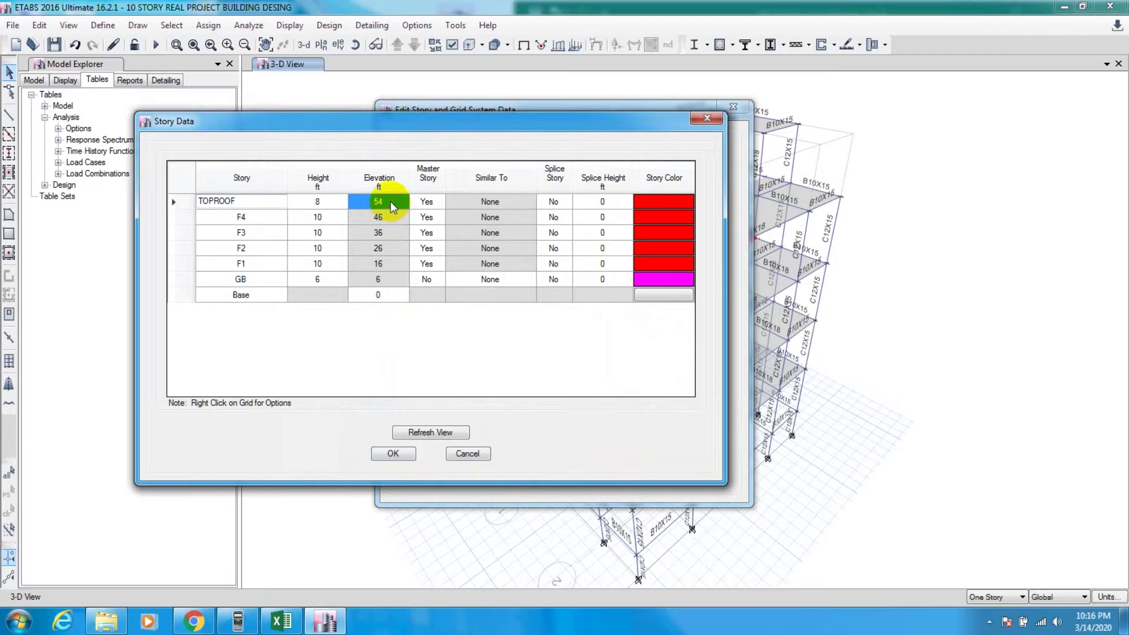
# Switch to the Casio calculator emulator, clear its previous calculation, and bring up the Excel storey drift check sheet beside it.
pyautogui.click(235, 623)
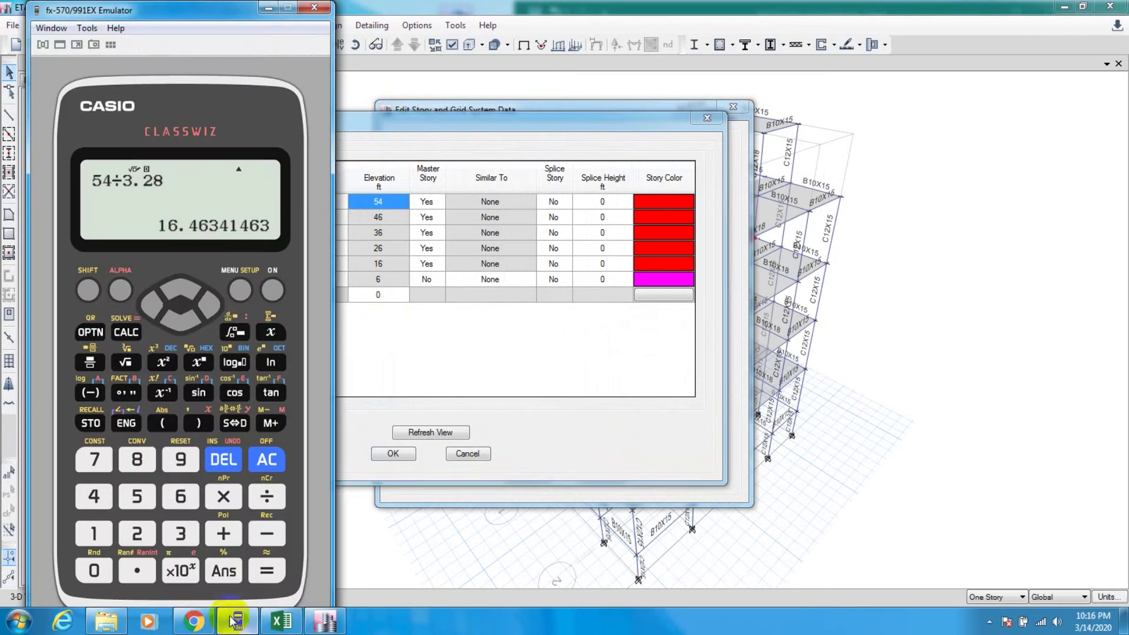
pyautogui.click(273, 288)
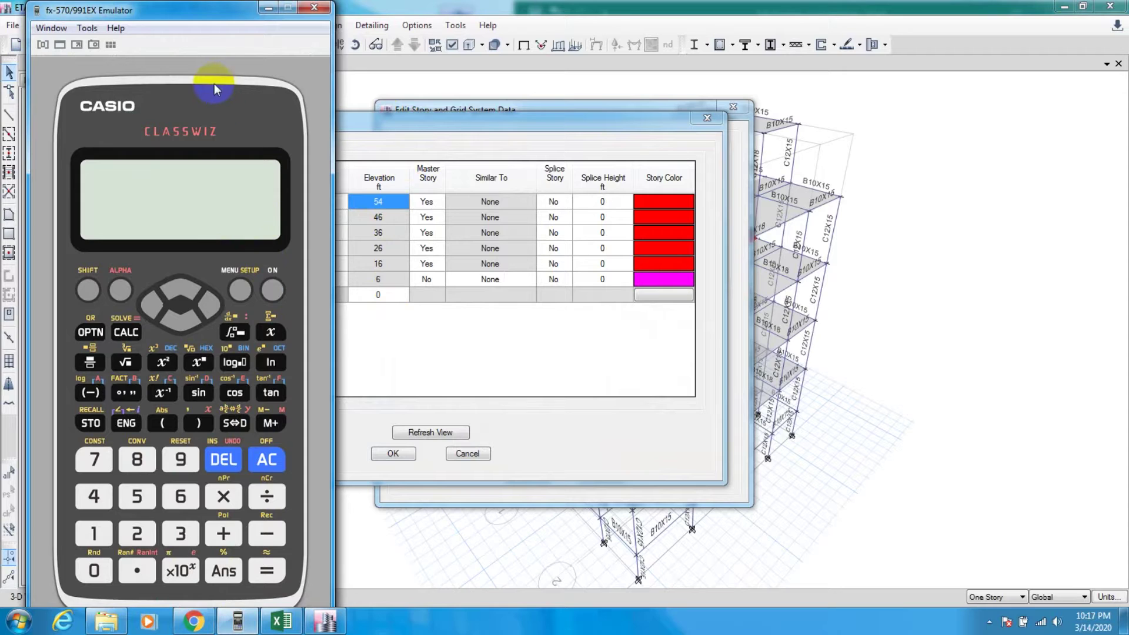
pyautogui.moveTo(192, 14); pyautogui.dragTo(167, 189)
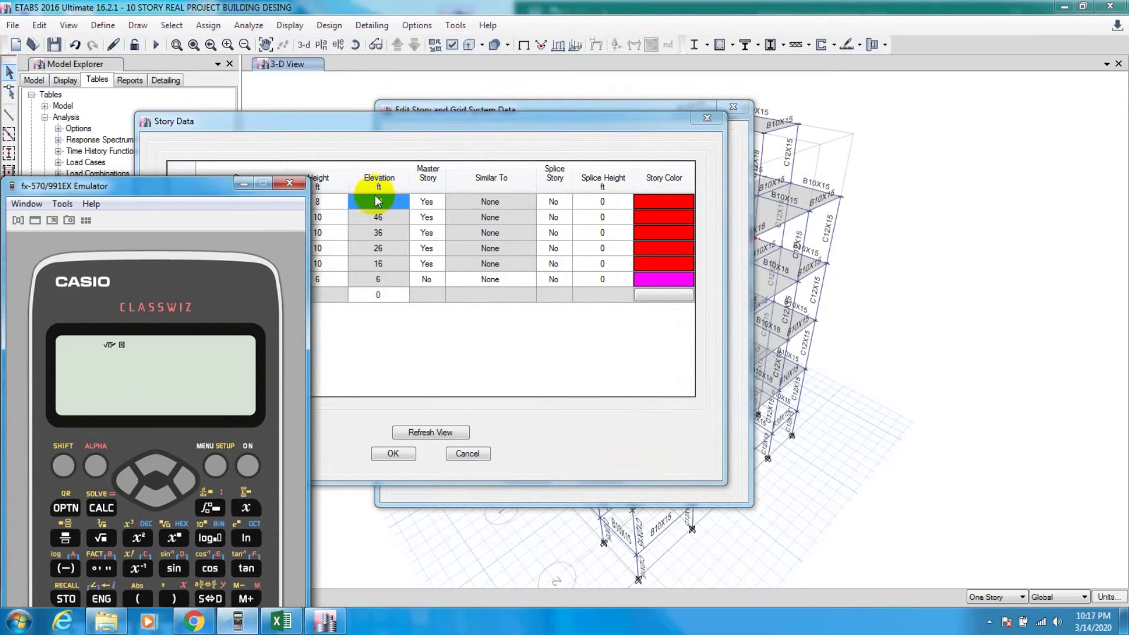
pyautogui.click(282, 620)
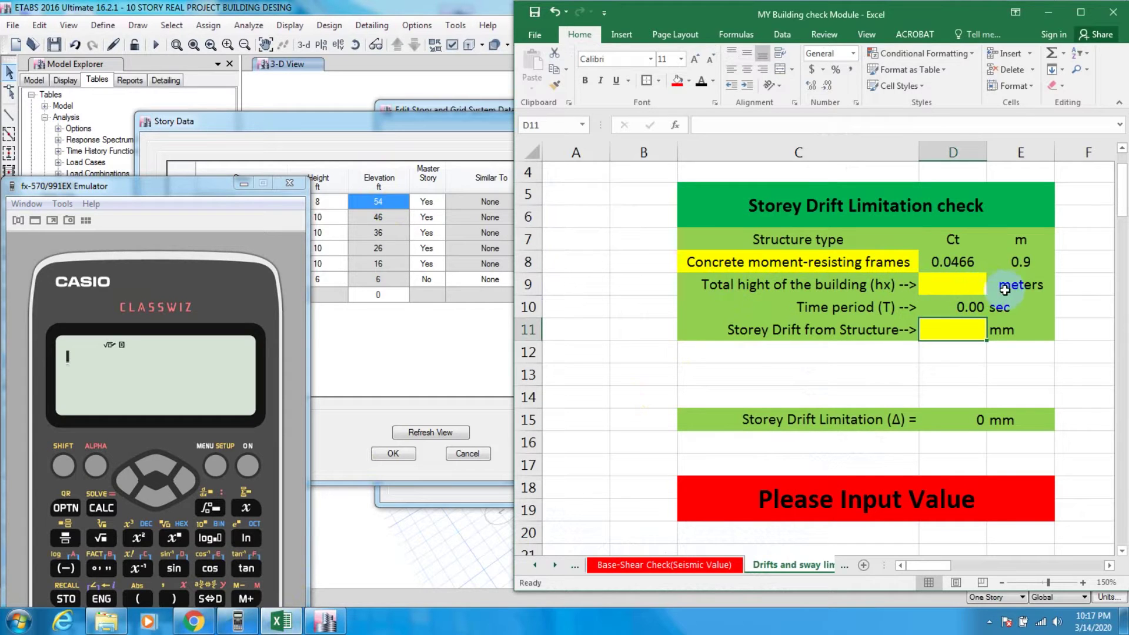
# Convert the building height from feet to metres by calculating 54 ÷ 3.28 on the calculator, with the result in decimal form.
pyautogui.moveTo(160, 187); pyautogui.dragTo(172, 49)
pyautogui.click(124, 533)
pyautogui.click(81, 532)
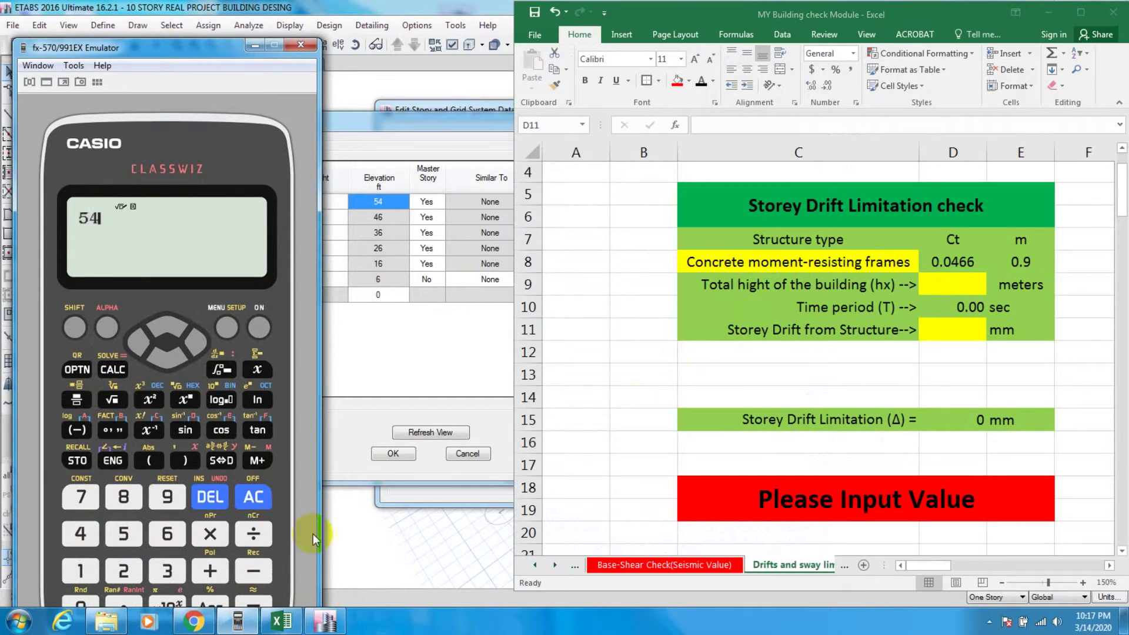
pyautogui.click(254, 534)
pyautogui.click(167, 570)
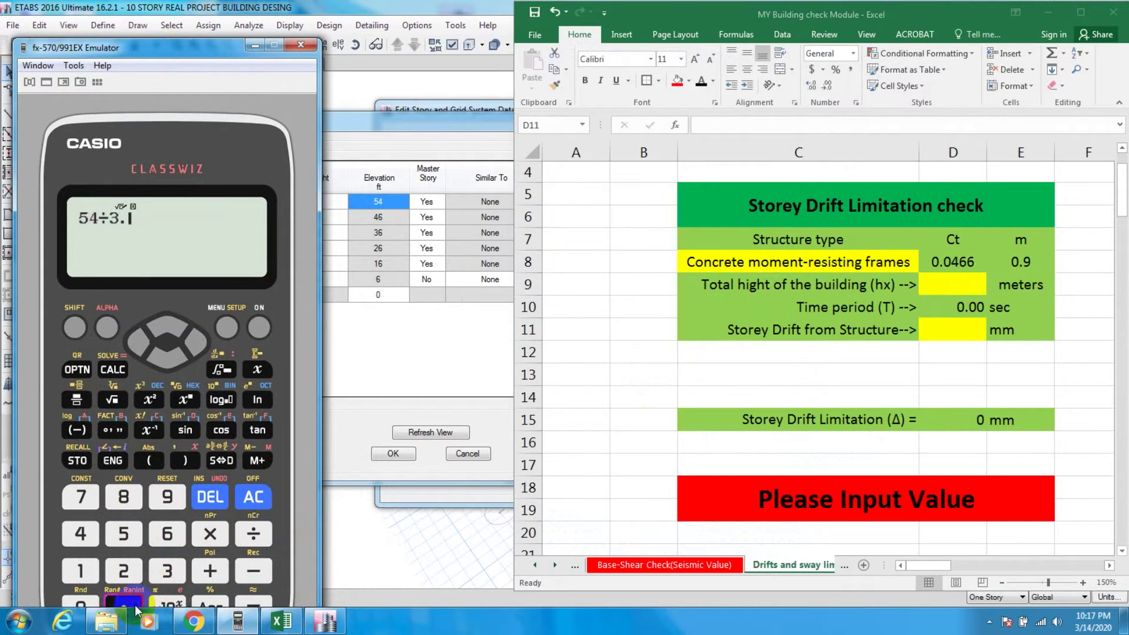
pyautogui.click(122, 571)
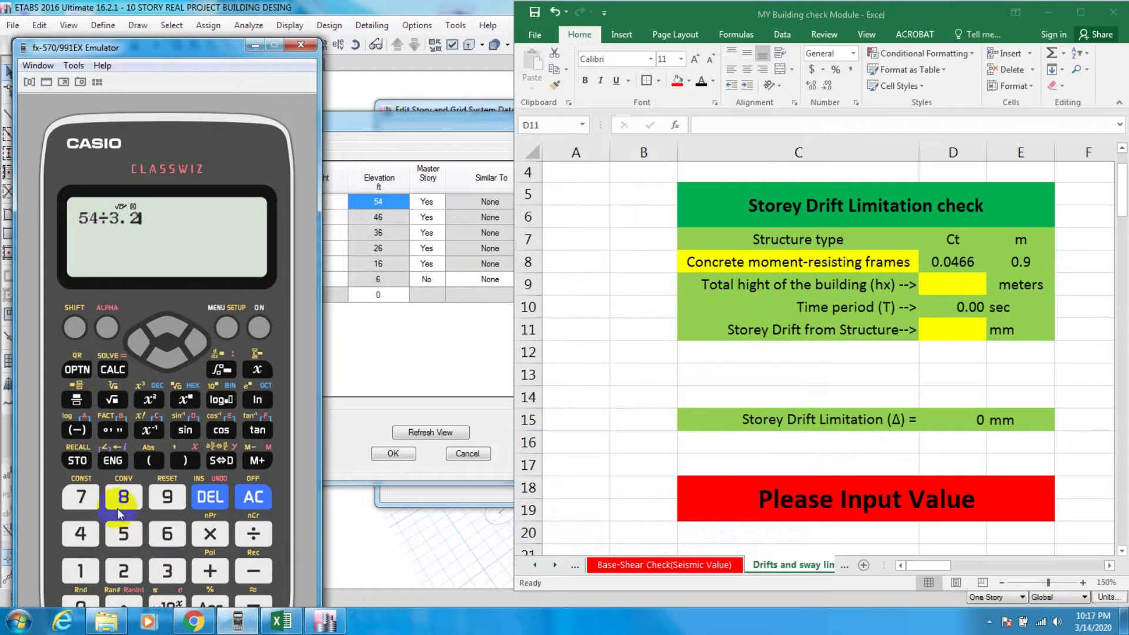
pyautogui.moveTo(189, 47); pyautogui.dragTo(193, 13)
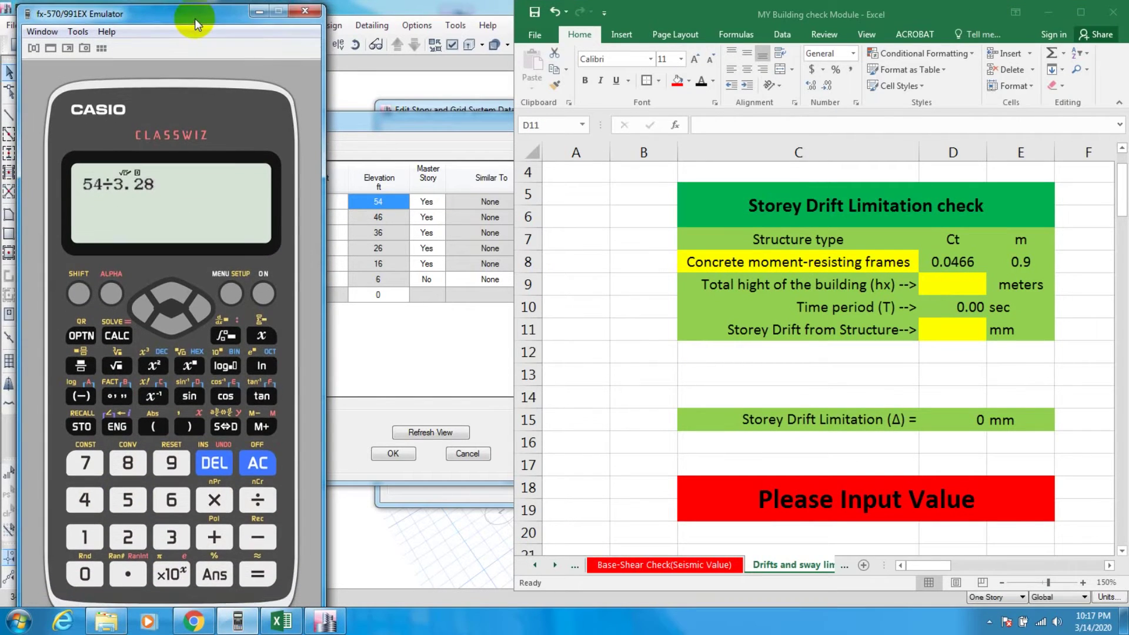
pyautogui.click(258, 574)
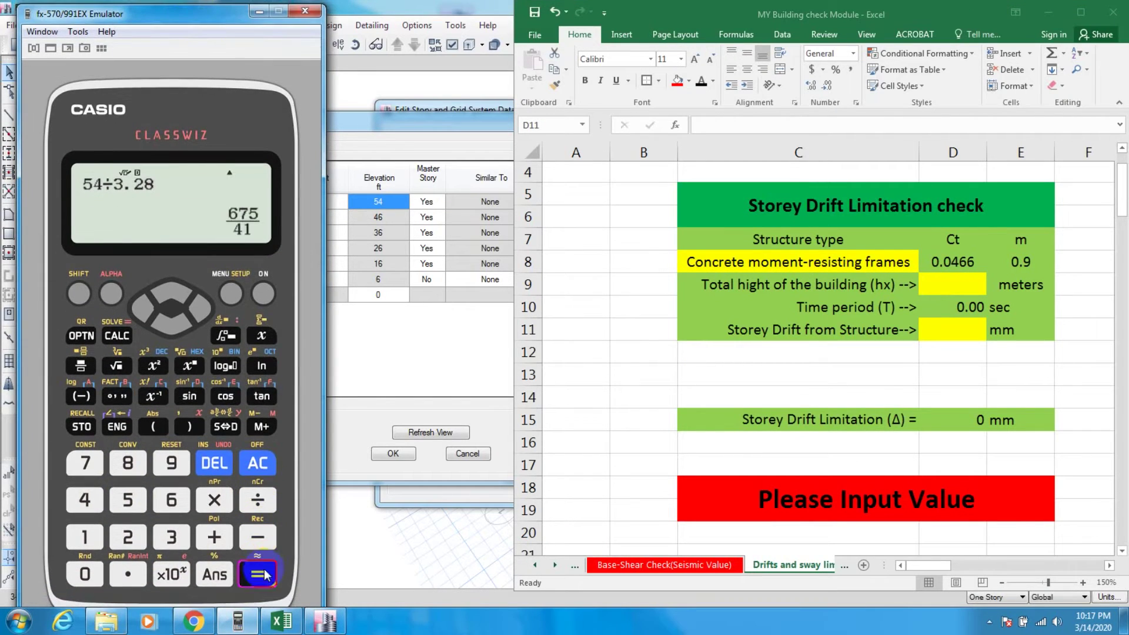
pyautogui.click(225, 427)
pyautogui.click(147, 246)
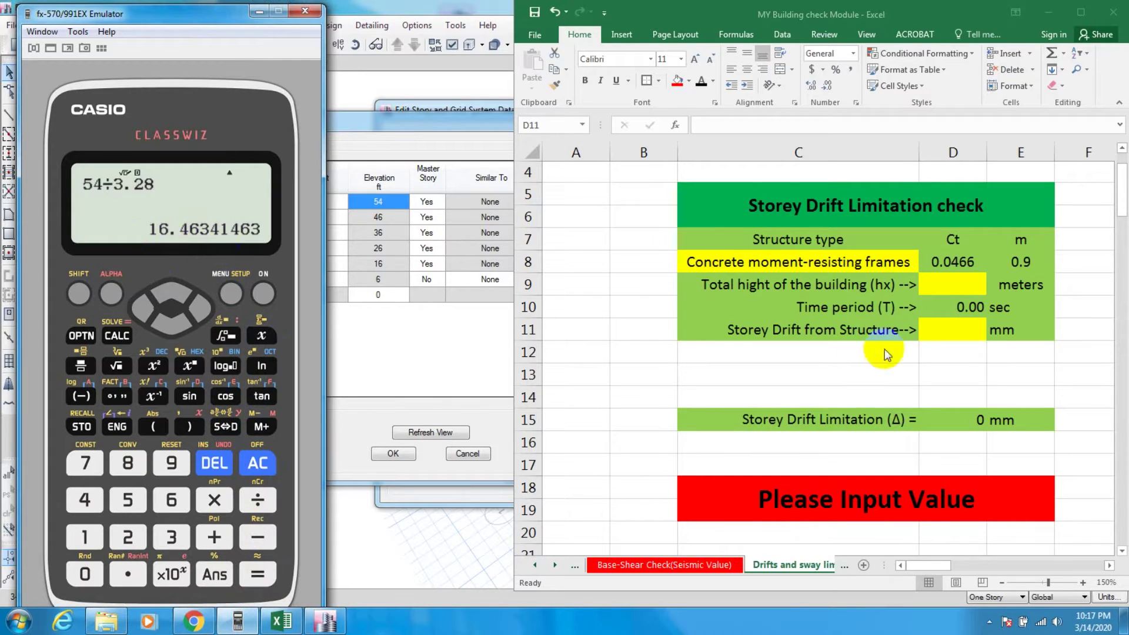
pyautogui.click(966, 287)
pyautogui.write('16.')
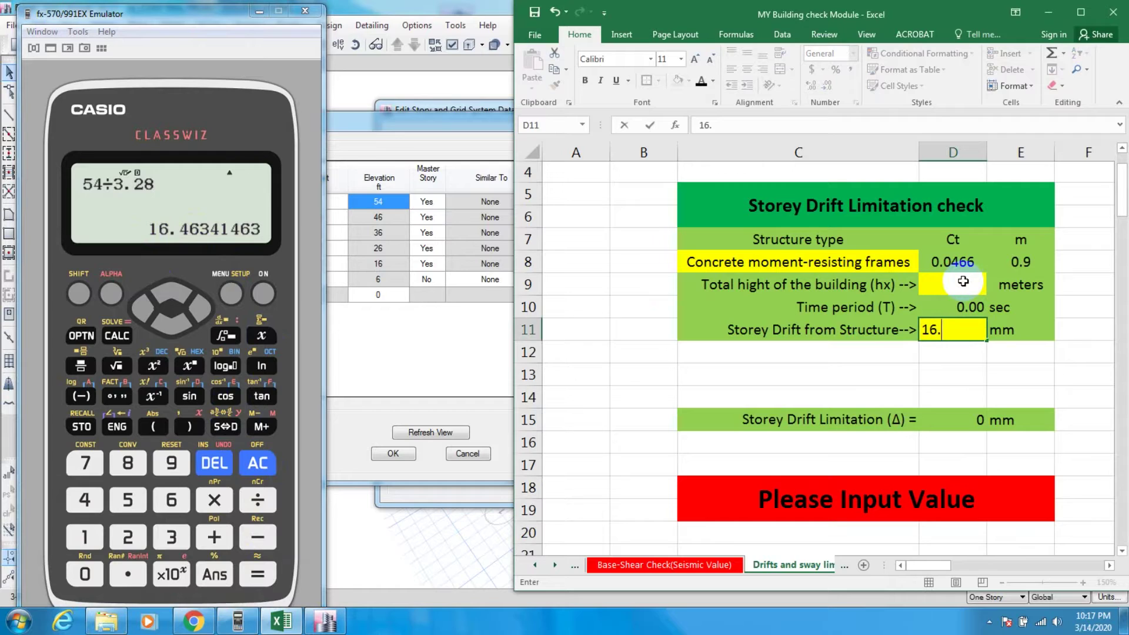
pyautogui.moveTo(947, 330); pyautogui.dragTo(936, 347)
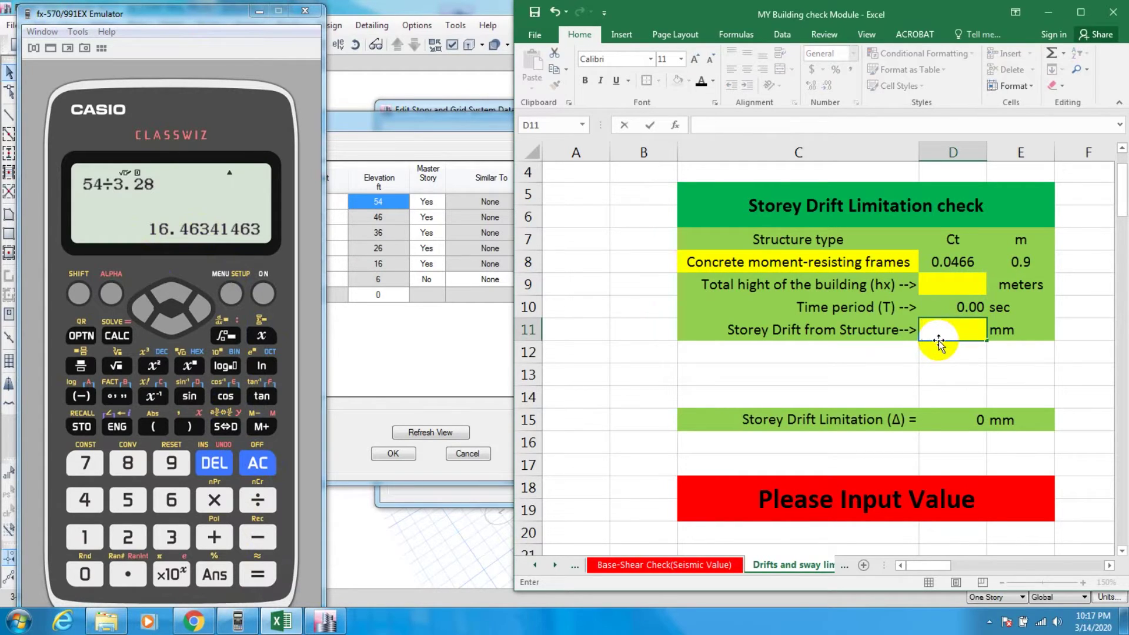
# Enter 16.464 metres as the total height of the building (hx) in cell D9.
pyautogui.click(948, 282)
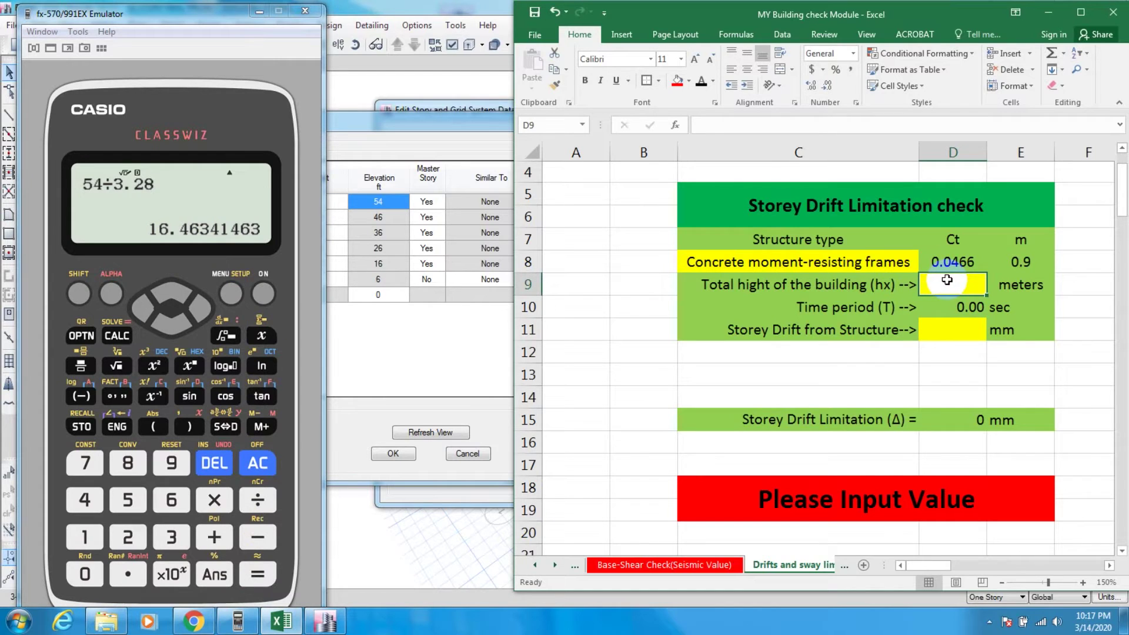
pyautogui.write('16.464')
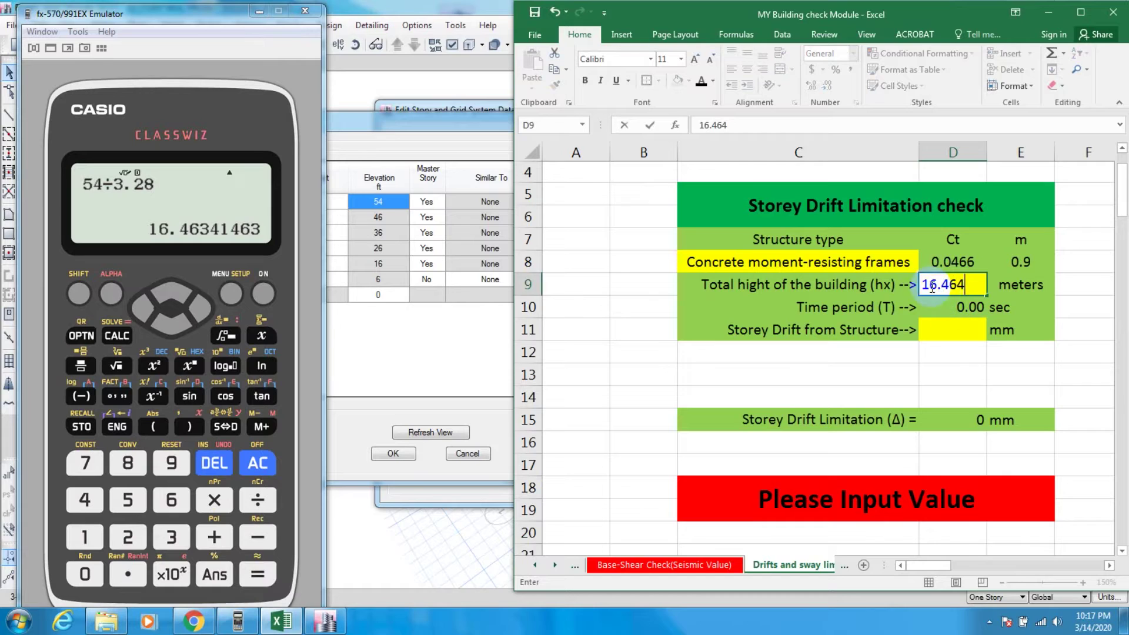
# Choose Concrete moment-resisting frames as the structure type in cell C8 and inspect the time period formula in cell D10.
pyautogui.click(885, 262)
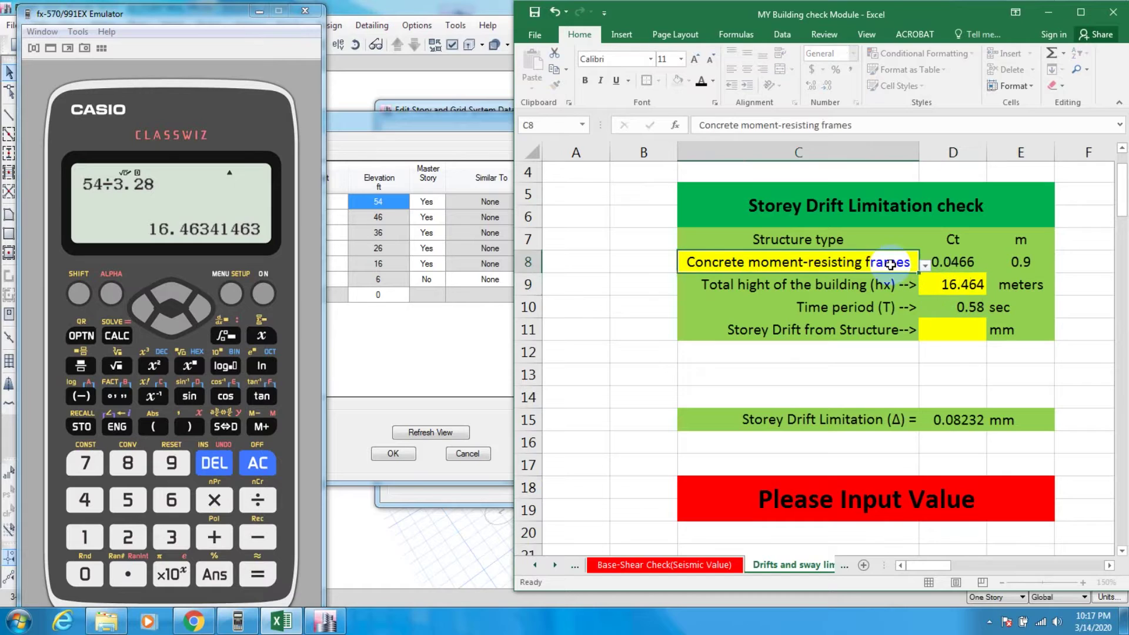
pyautogui.click(925, 267)
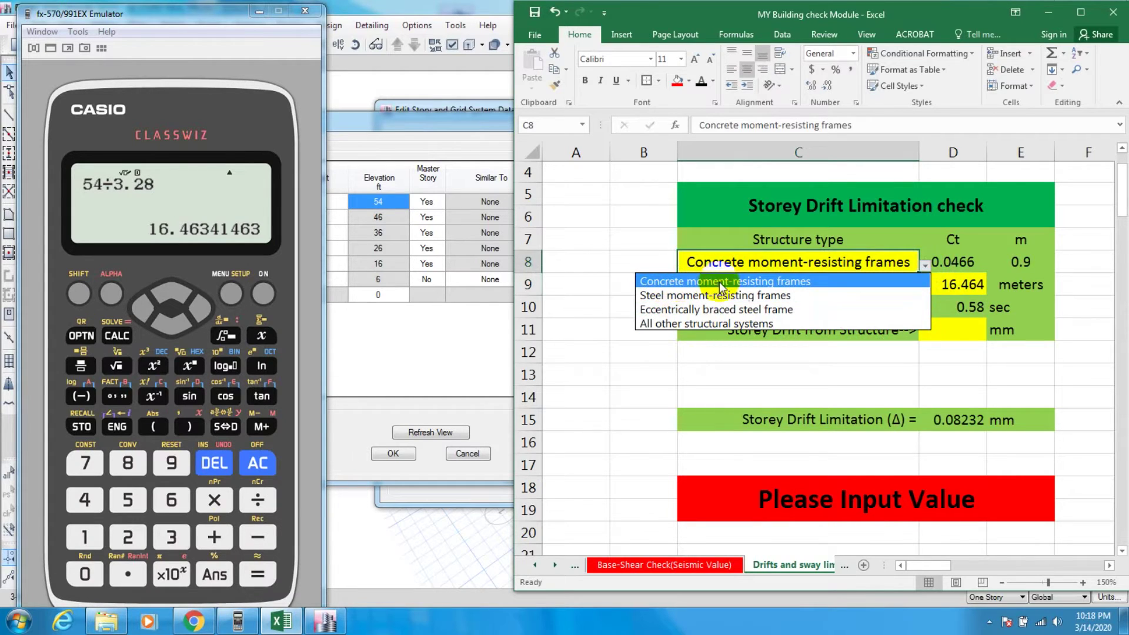
pyautogui.click(695, 283)
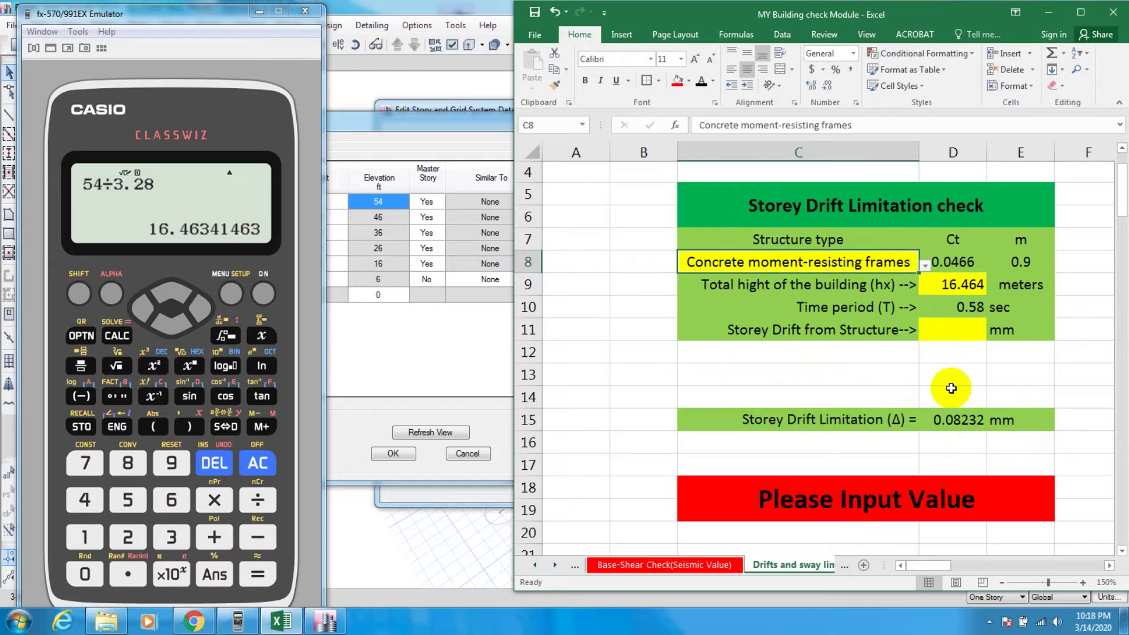
pyautogui.click(957, 307)
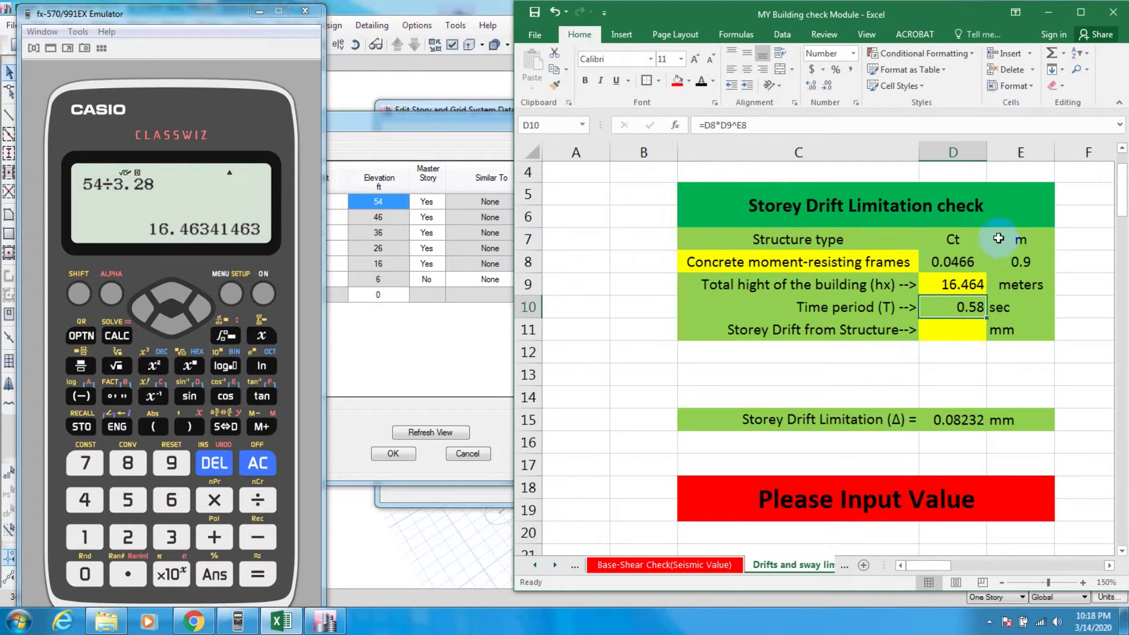
# Examine the Ct and m coefficients for the chosen structure type and the structure type options offered in cell C8.
pyautogui.click(1027, 262)
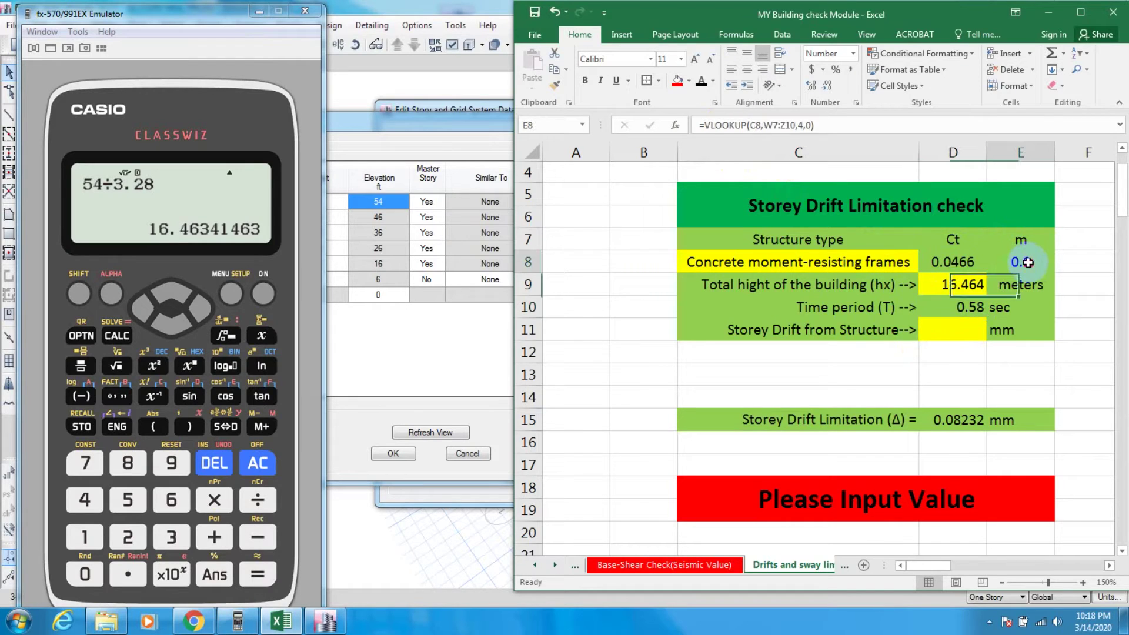
pyautogui.click(961, 263)
pyautogui.click(1020, 262)
pyautogui.click(911, 263)
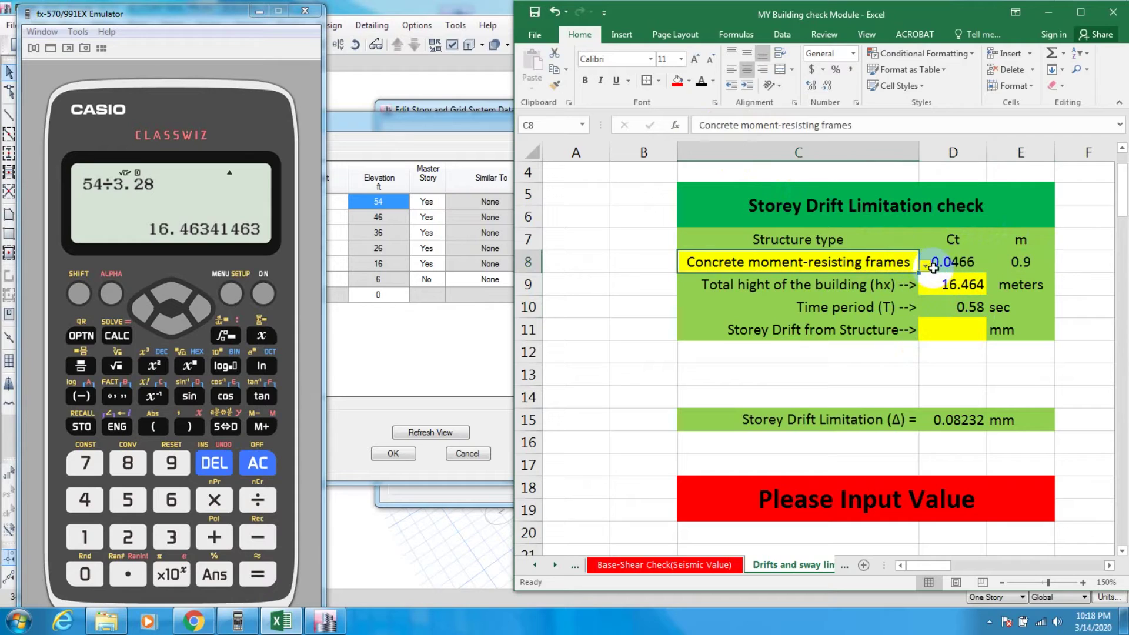
pyautogui.click(930, 267)
pyautogui.click(914, 263)
pyautogui.click(924, 265)
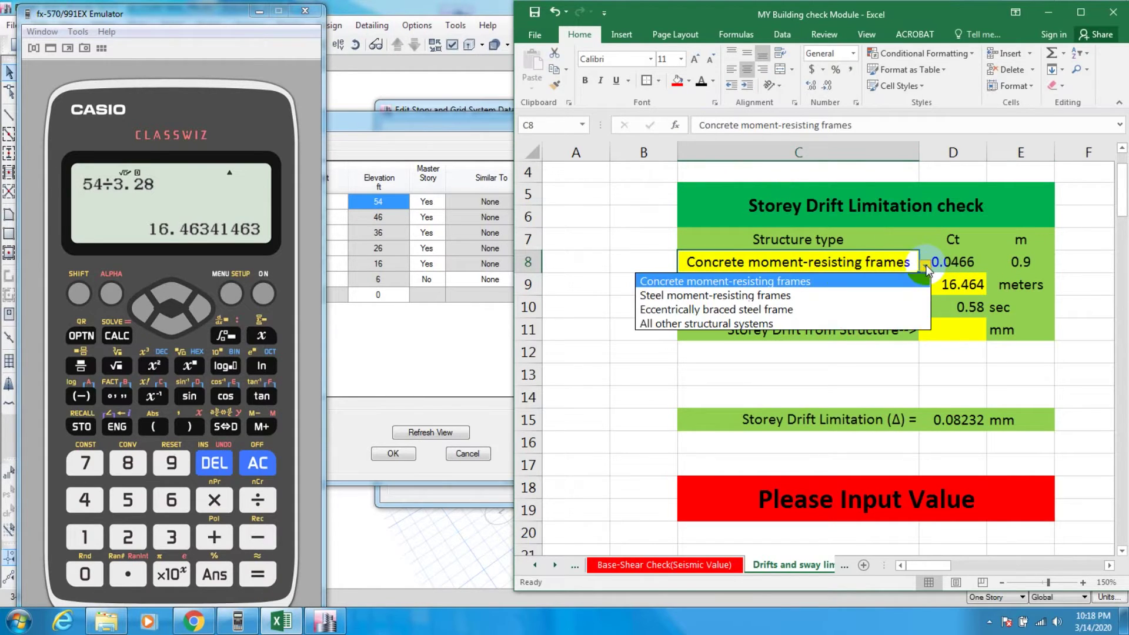
pyautogui.press('Escape')
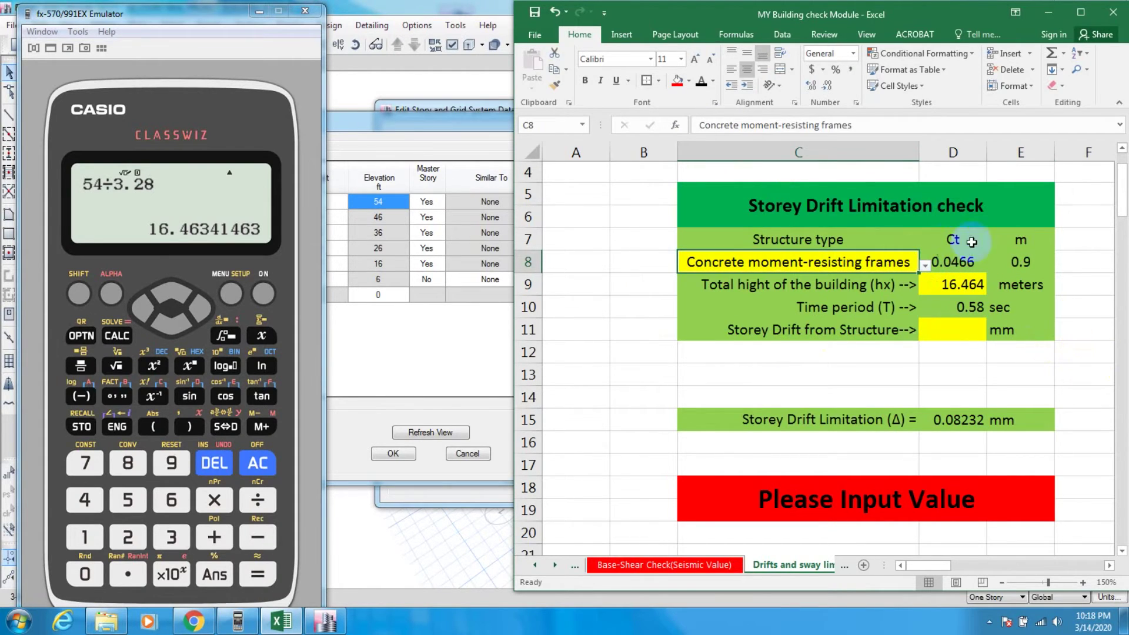
# Review the building height in D9, the time period in D10 and the storey drift input in row 11 of the check sheet.
pyautogui.click(965, 287)
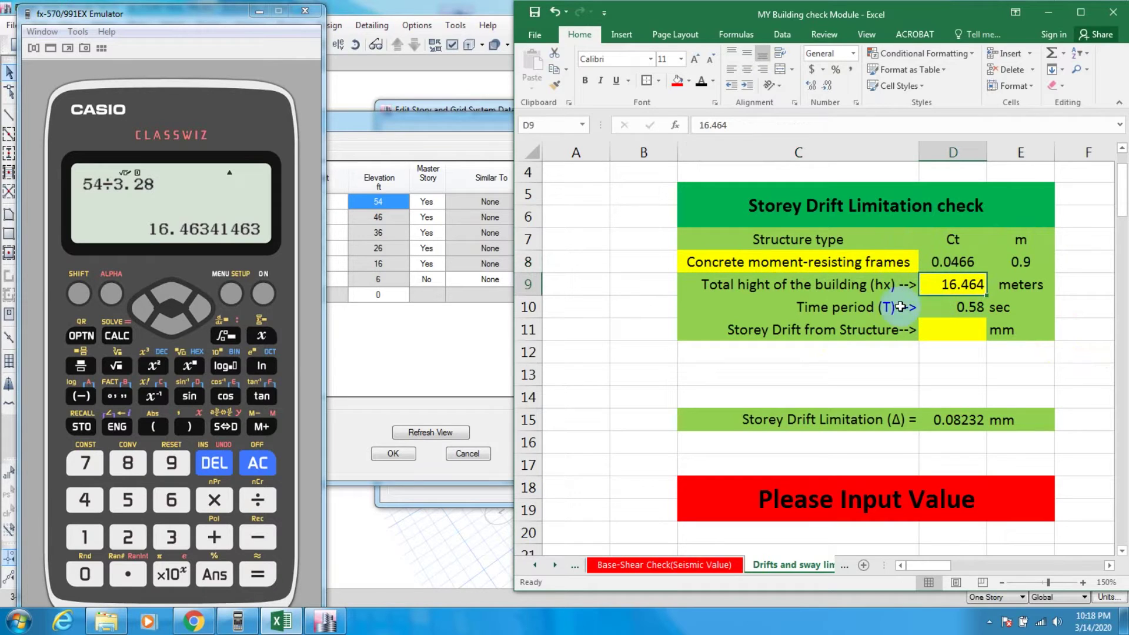
pyautogui.click(951, 307)
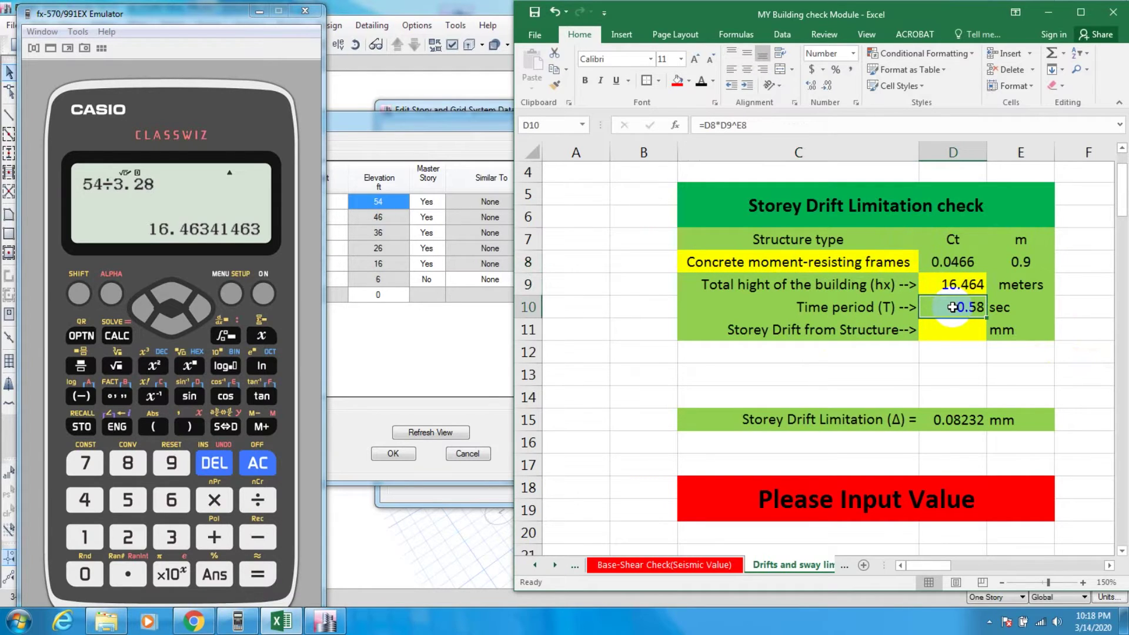
pyautogui.click(874, 306)
pyautogui.click(946, 307)
pyautogui.click(934, 355)
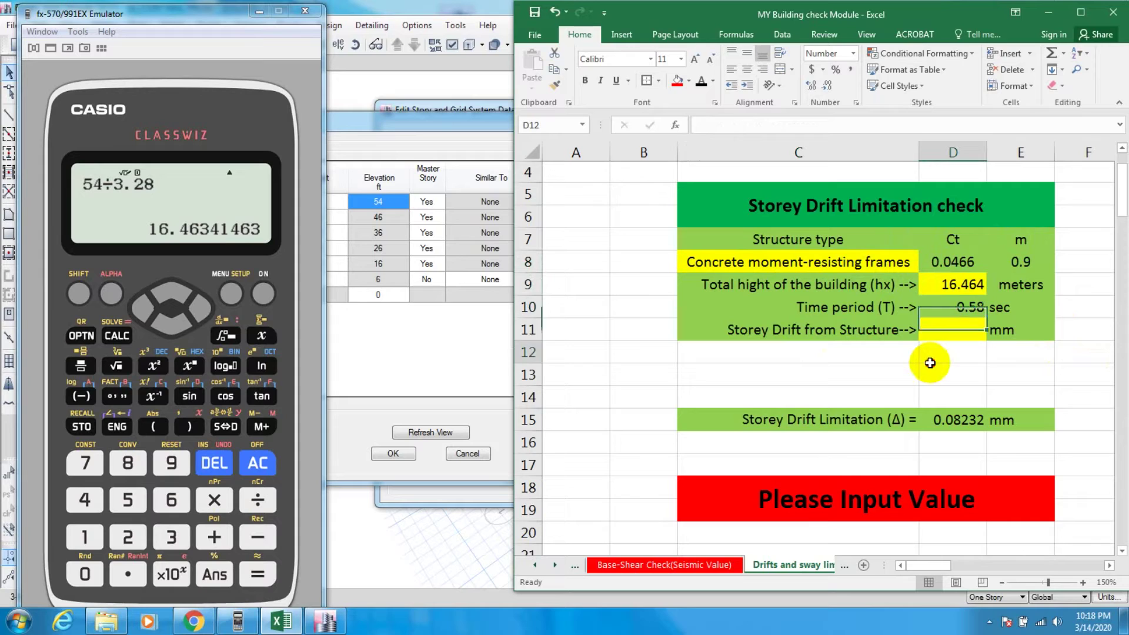
pyautogui.click(947, 333)
pyautogui.click(858, 333)
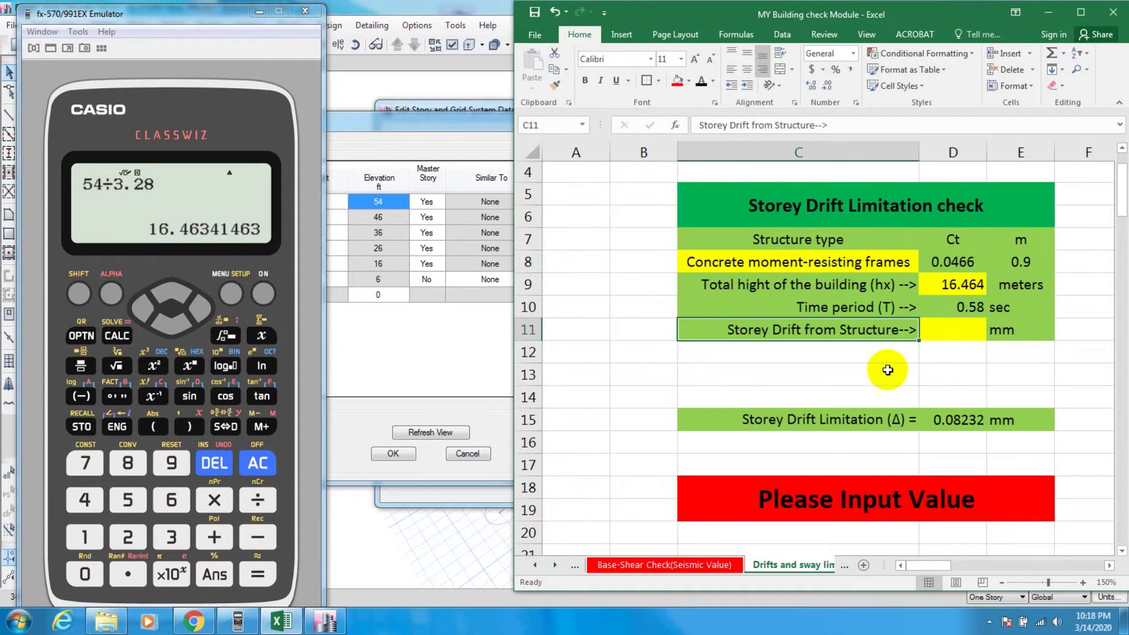
pyautogui.click(813, 371)
pyautogui.click(800, 329)
pyautogui.click(977, 328)
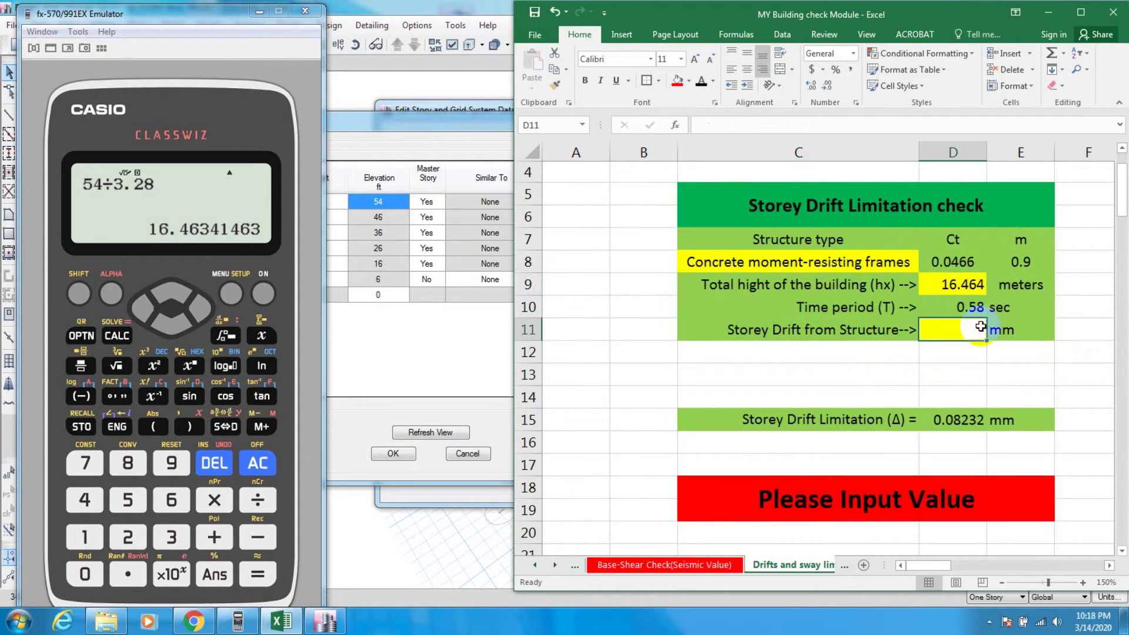
pyautogui.click(863, 374)
# Switch to ETABS, dismiss the story data and grid system dialogs without changes, and run the analysis.
pyautogui.click(430, 10)
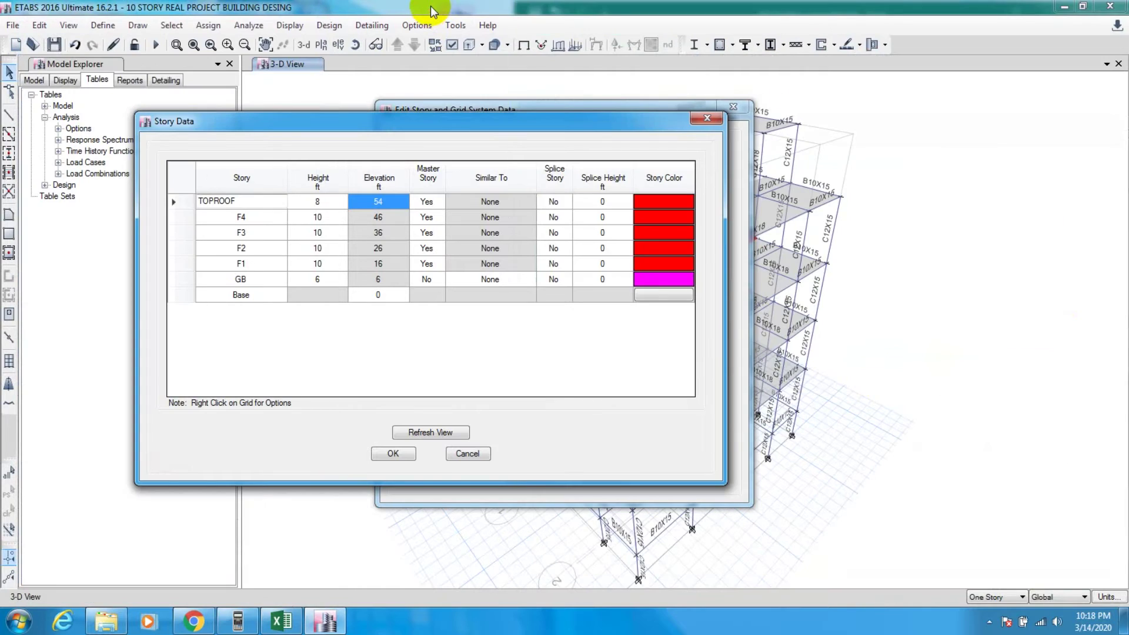
pyautogui.click(481, 456)
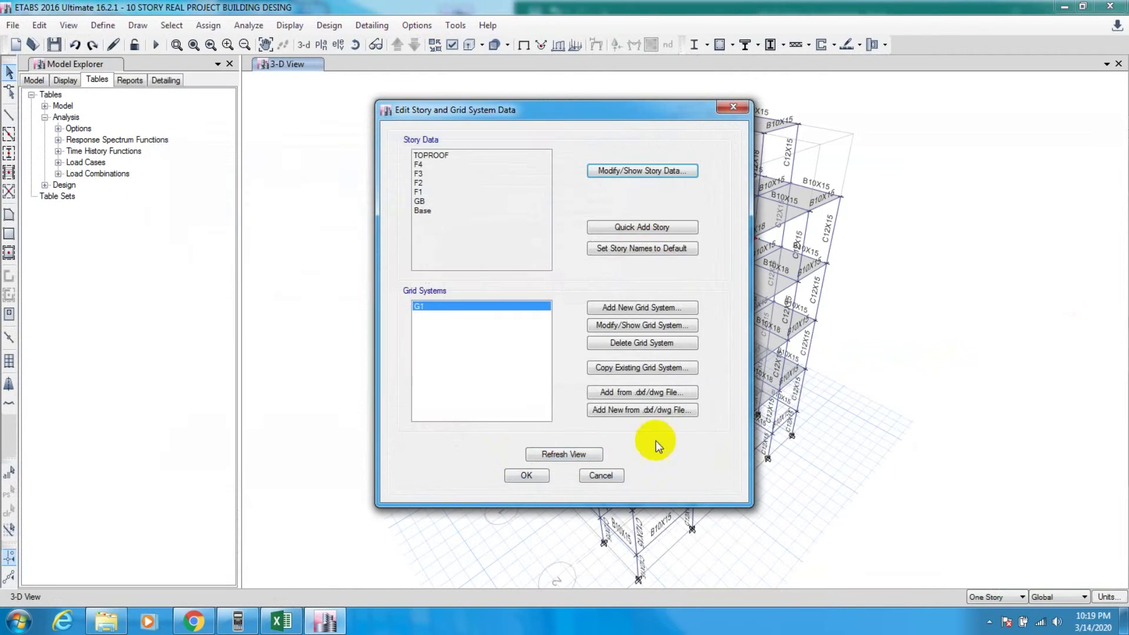
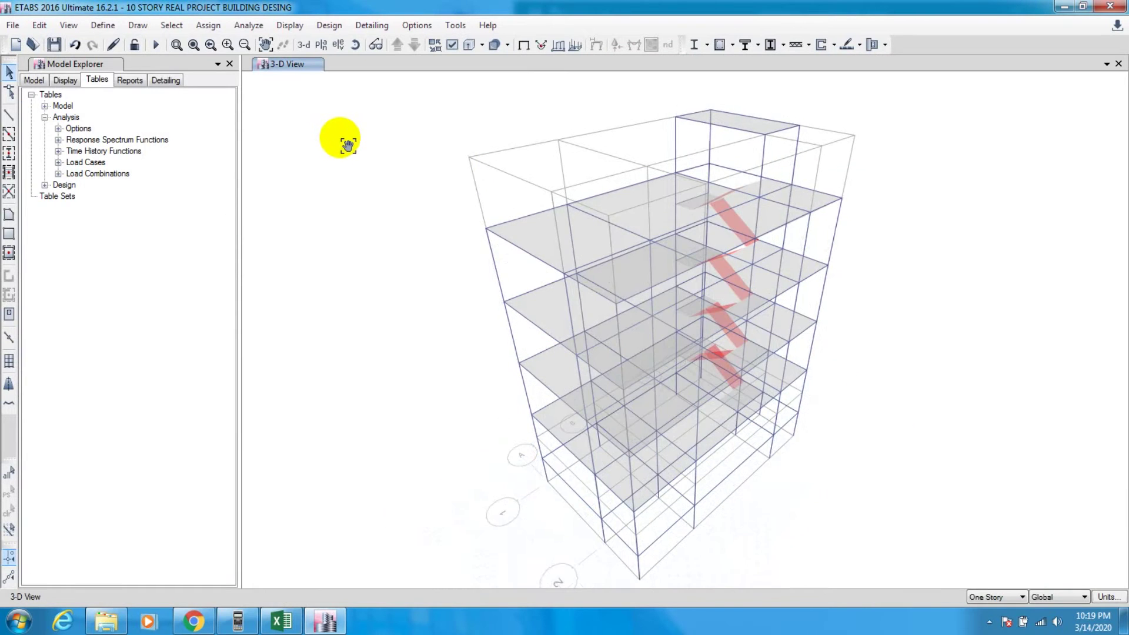
pyautogui.click(157, 45)
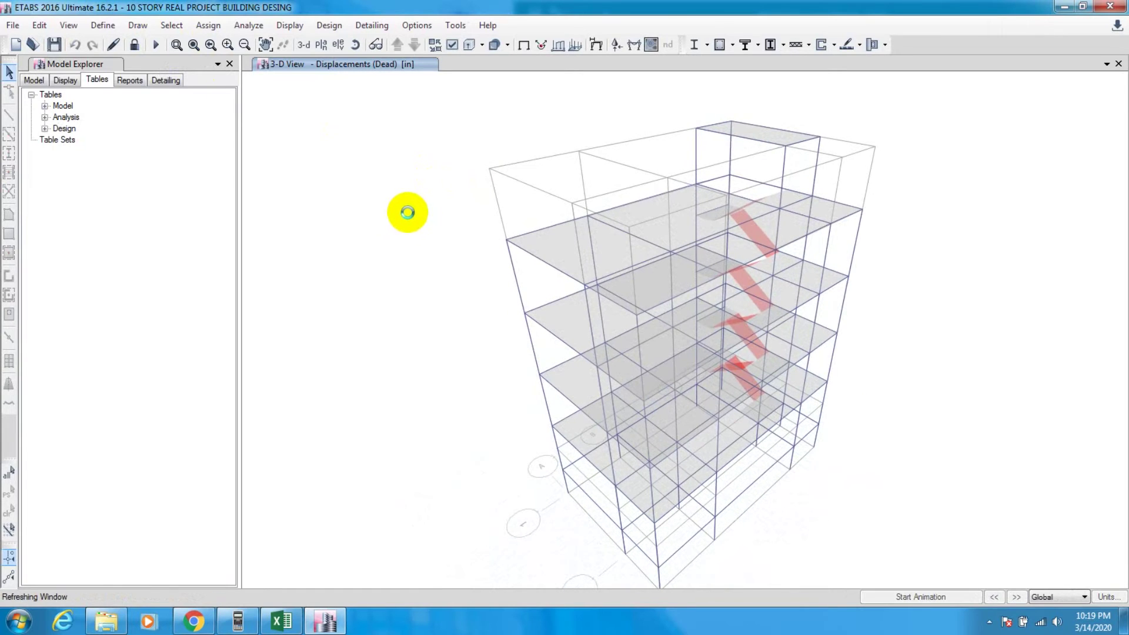
# Open the Story Drifts table from the displacement results of the analysis.
pyautogui.click(40, 81)
pyautogui.click(97, 79)
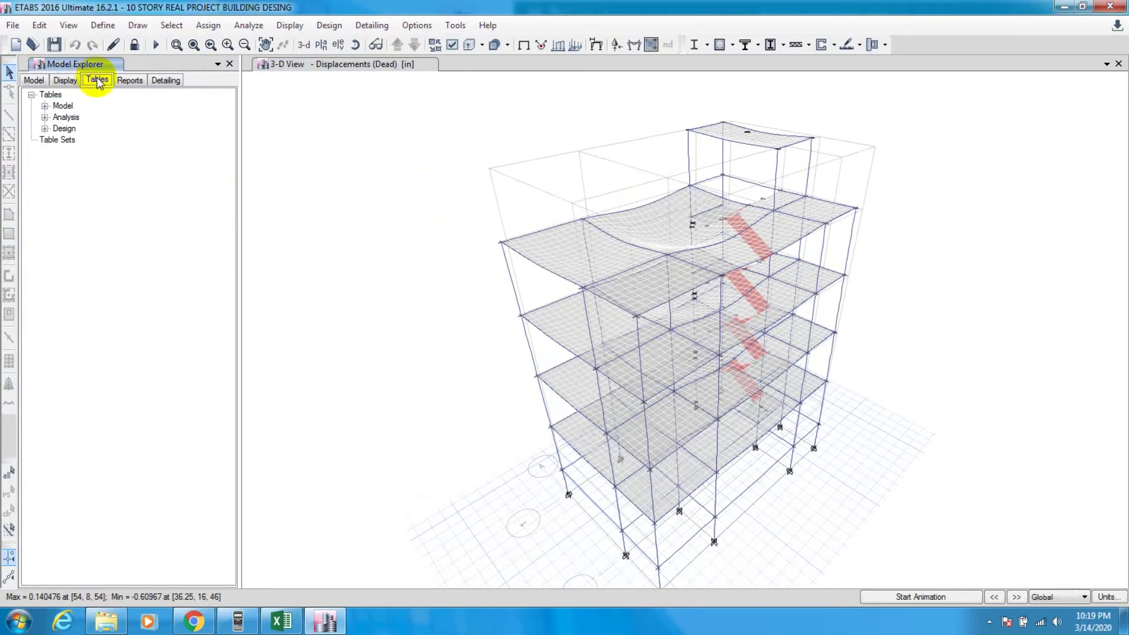
pyautogui.click(45, 117)
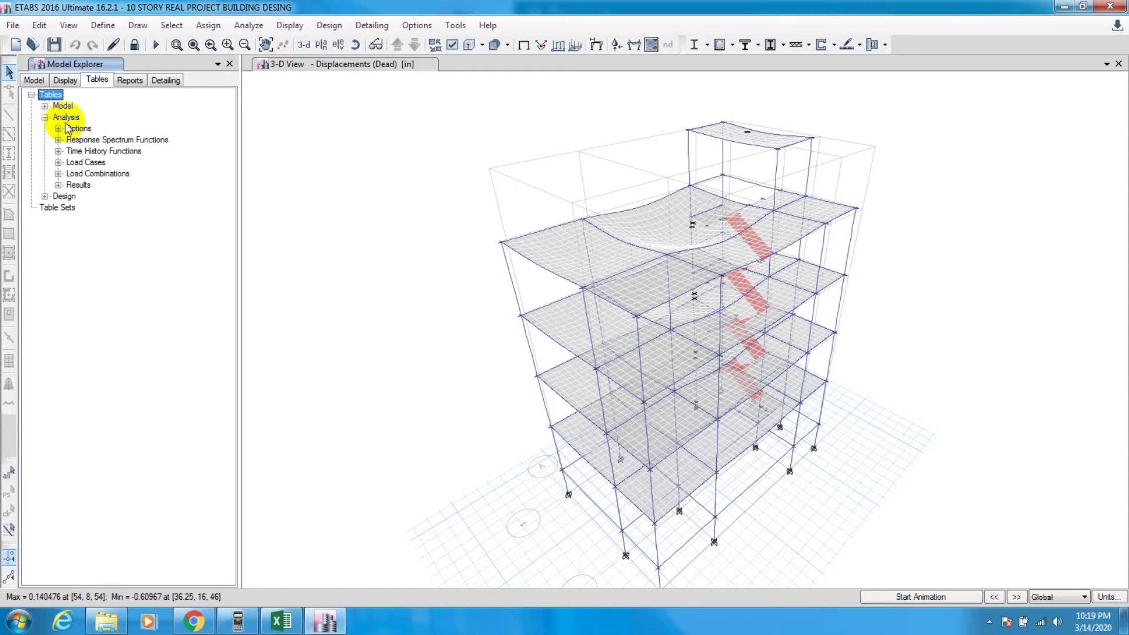
pyautogui.click(58, 184)
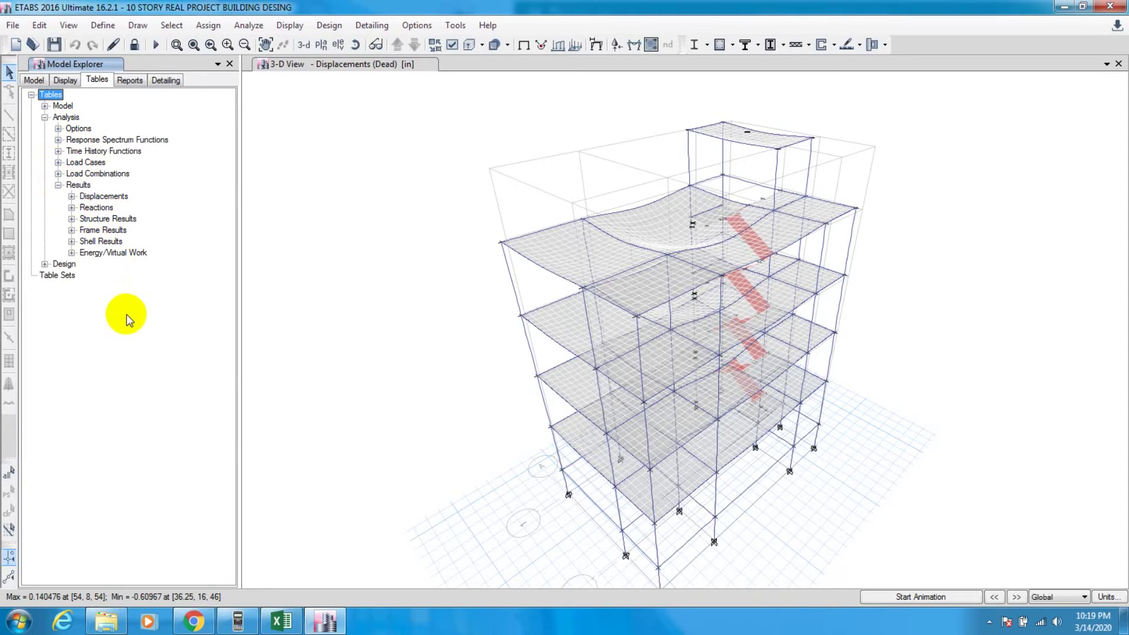
pyautogui.click(71, 196)
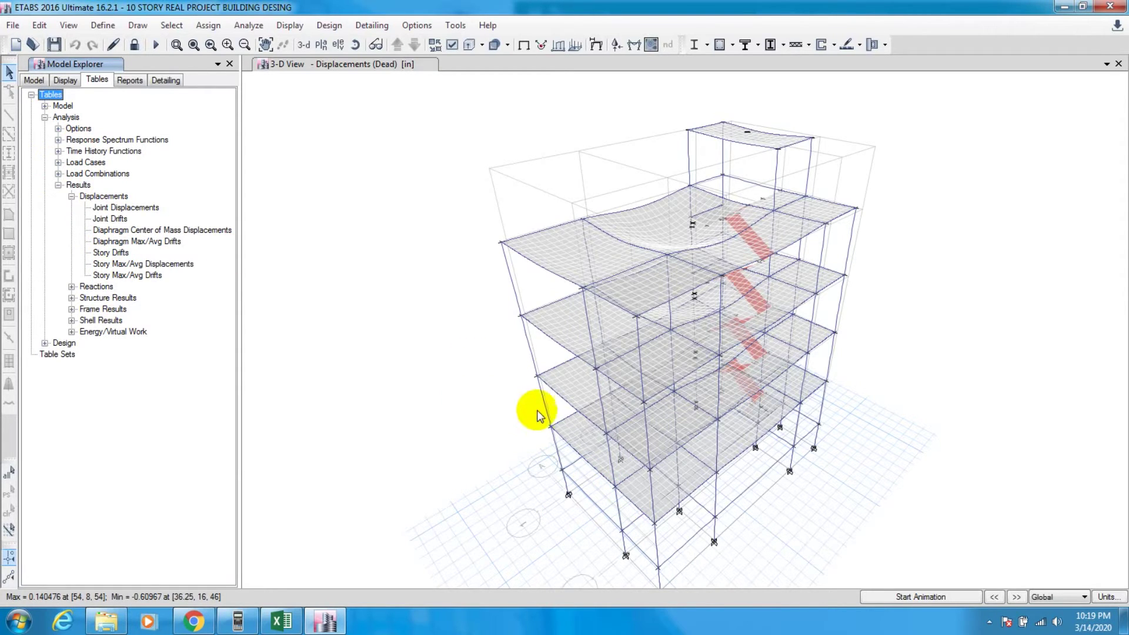
pyautogui.moveTo(537, 376)
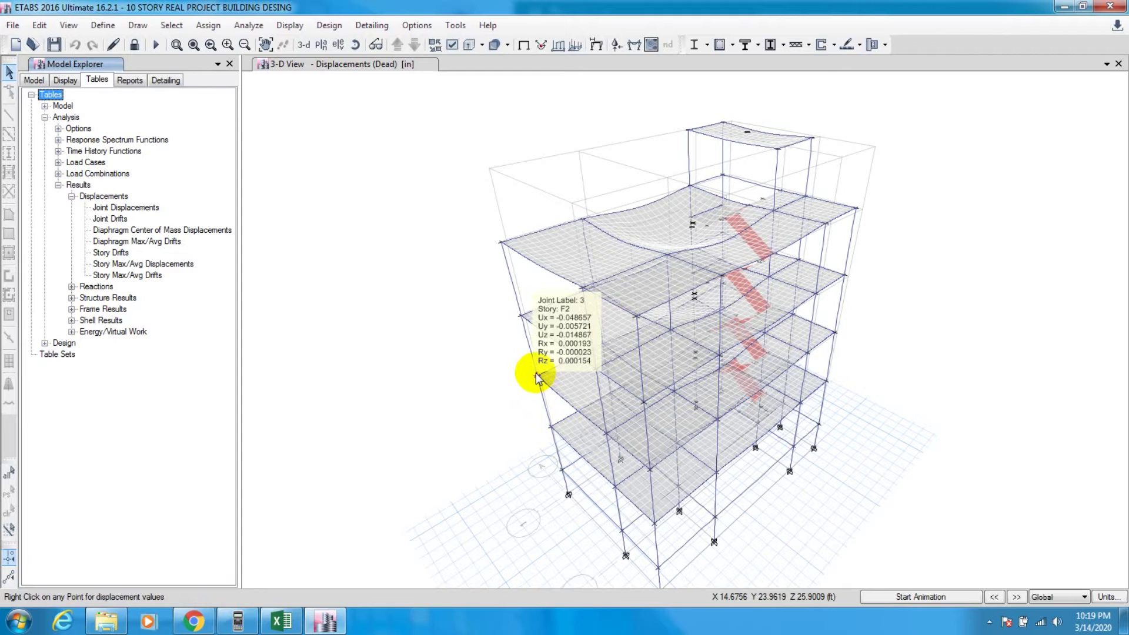
pyautogui.moveTo(522, 319)
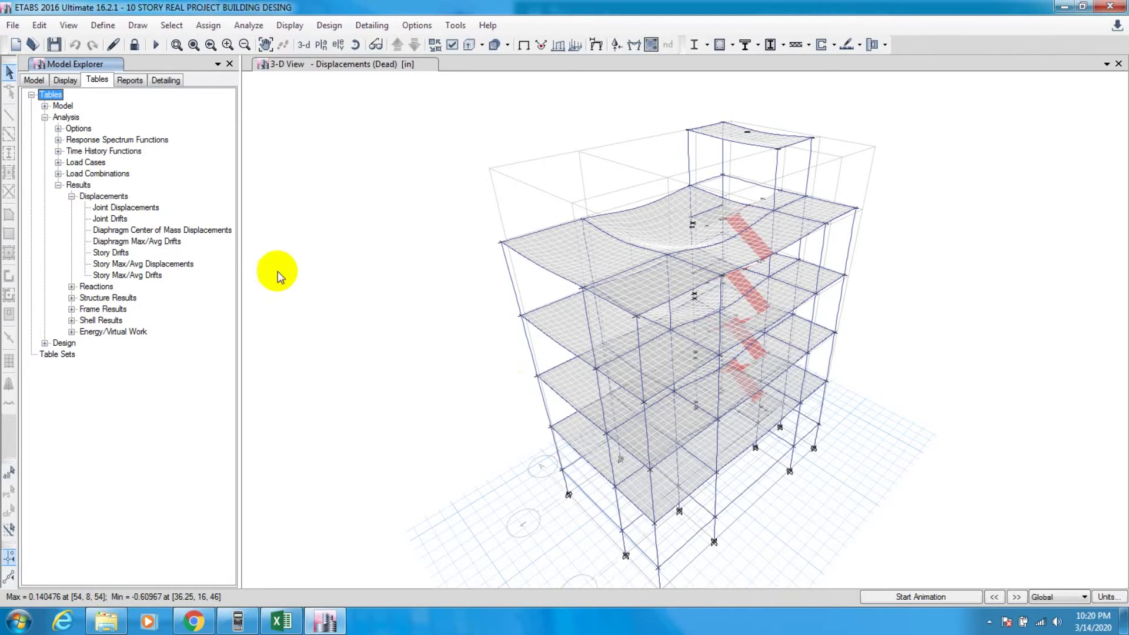
pyautogui.doubleClick(112, 253)
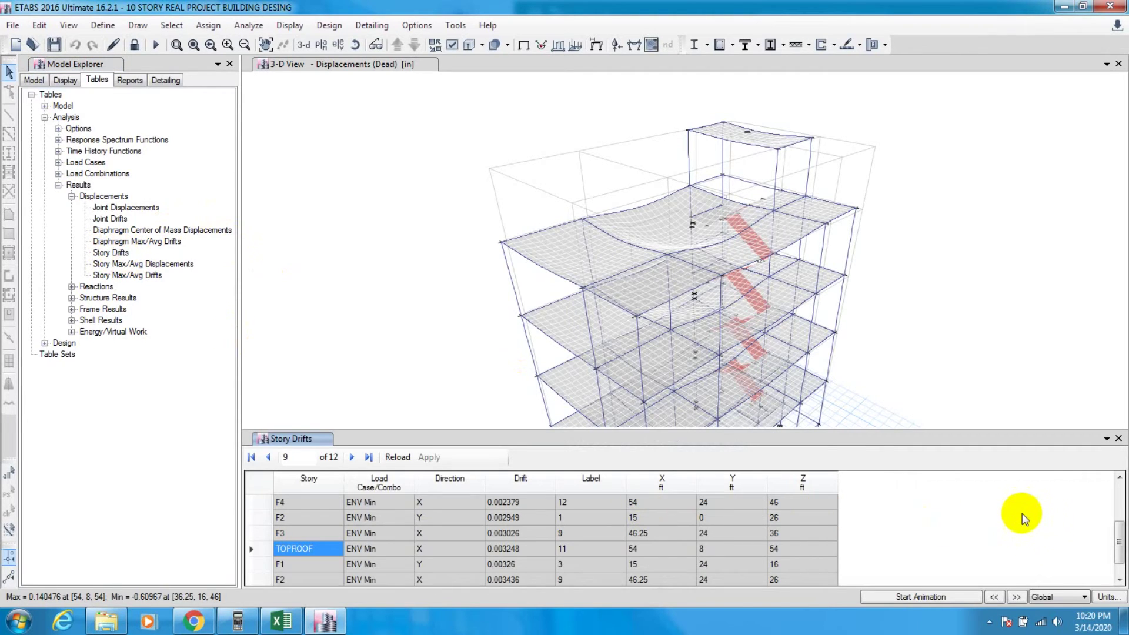
# Widen the Load Case/Combo filter of the Story Drifts table to all load cases and look through the rows.
pyautogui.moveTo(1124, 541); pyautogui.dragTo(1117, 504)
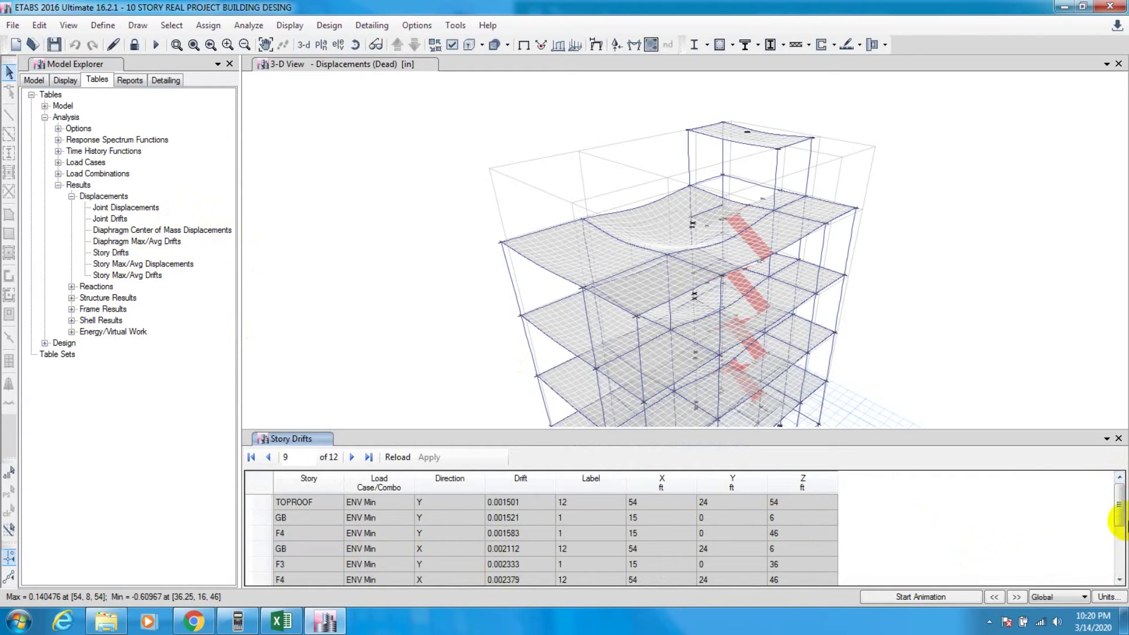
pyautogui.click(378, 482)
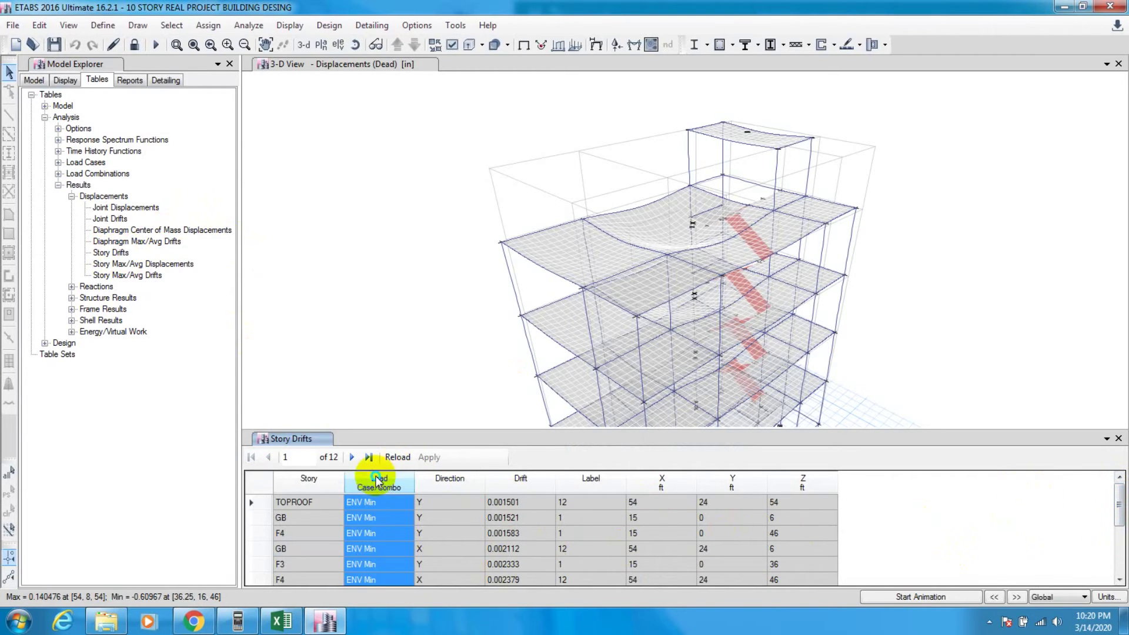
pyautogui.rightClick(378, 482)
pyautogui.moveTo(534, 469); pyautogui.dragTo(540, 460)
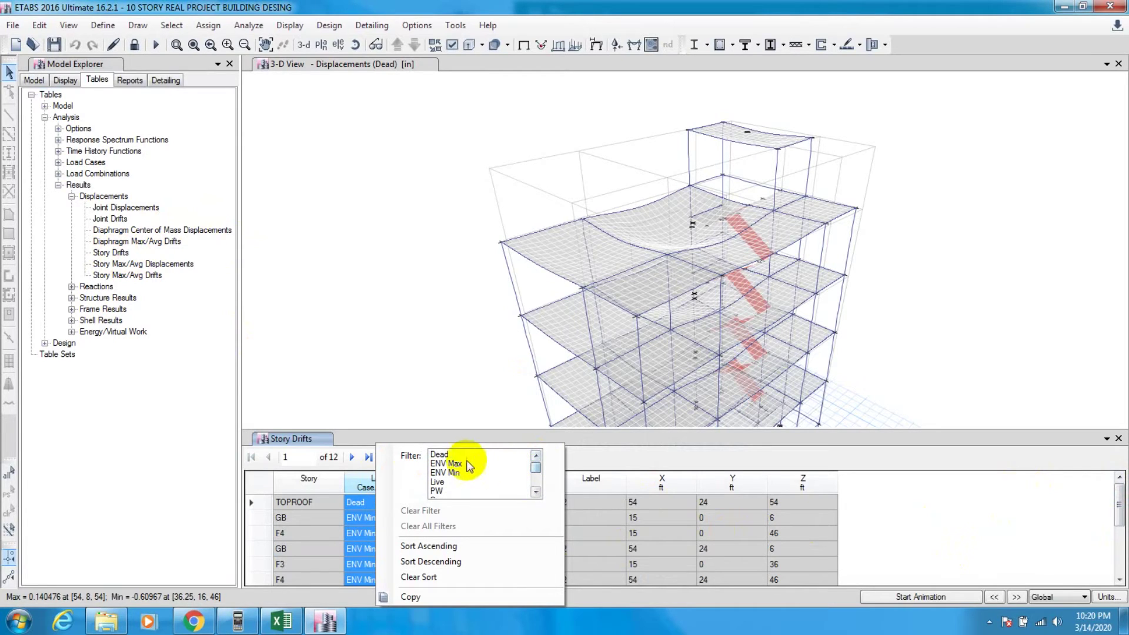
pyautogui.moveTo(453, 454); pyautogui.dragTo(460, 525)
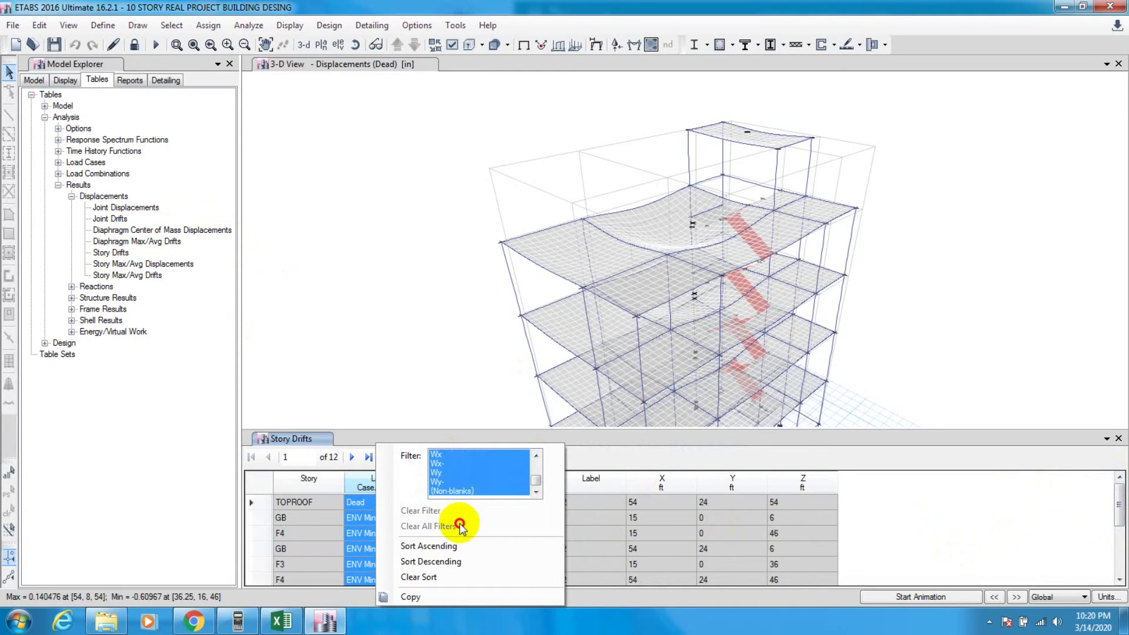
pyautogui.click(919, 524)
pyautogui.scroll(-20, 360, 517)
pyautogui.scroll(-15, 390, 542)
pyautogui.scroll(-15, 390, 542)
pyautogui.scroll(15, 391, 546)
pyautogui.moveTo(1119, 534); pyautogui.dragTo(1117, 412)
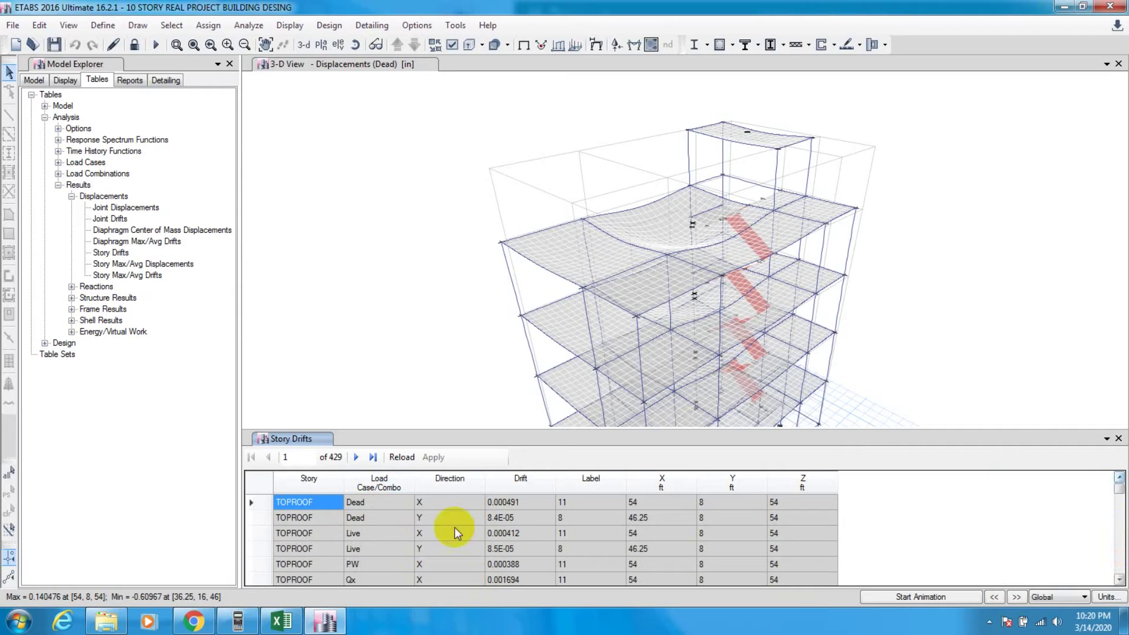
# Filter the Load Case/Combo column of the Story Drifts table to ENV Max.
pyautogui.click(382, 486)
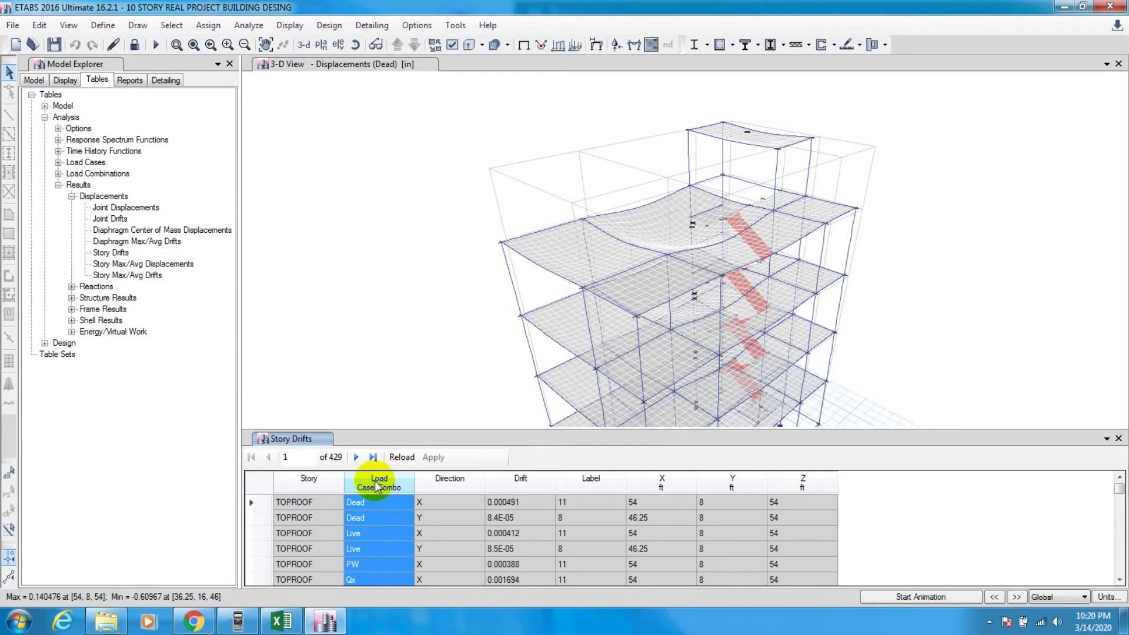
pyautogui.rightClick(376, 485)
pyautogui.scroll(-10, 477, 476)
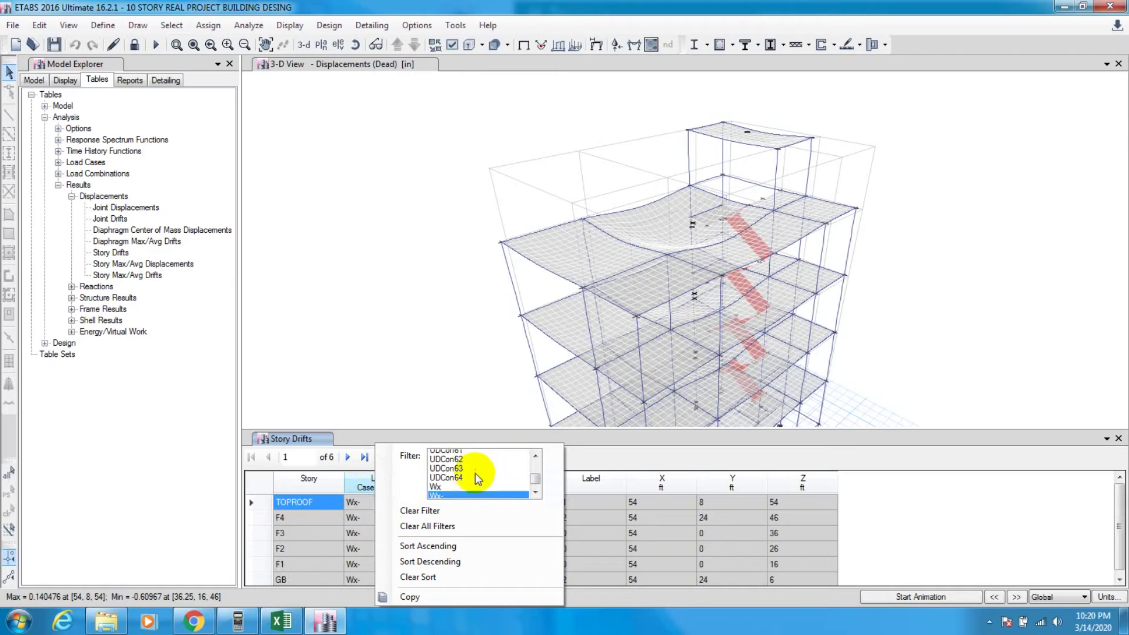
pyautogui.scroll(20, 476, 477)
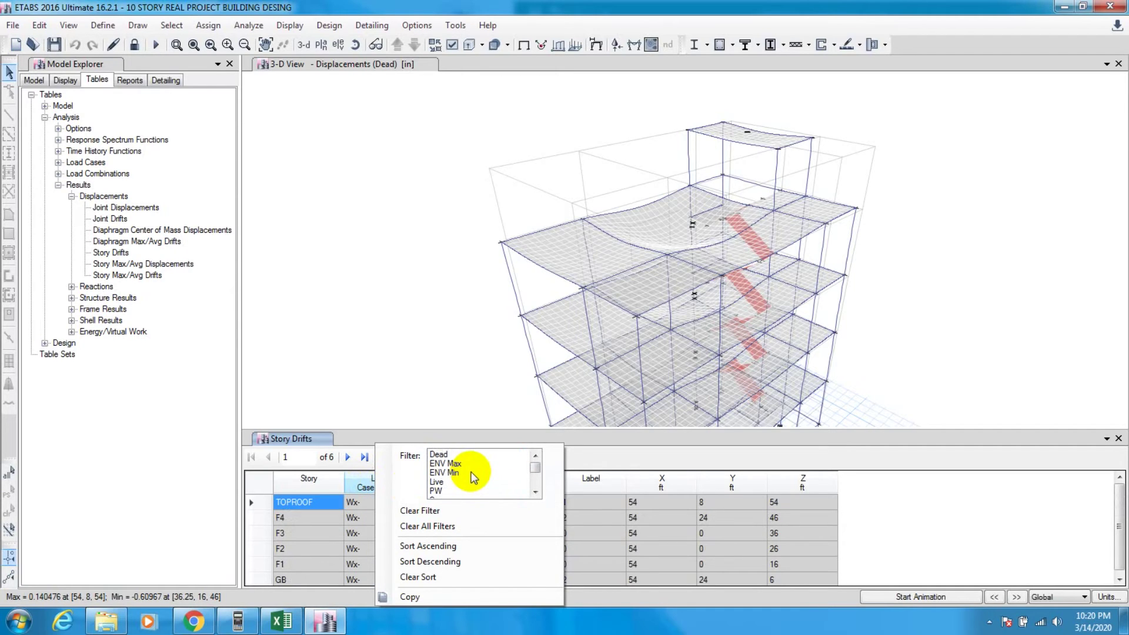
pyautogui.click(469, 464)
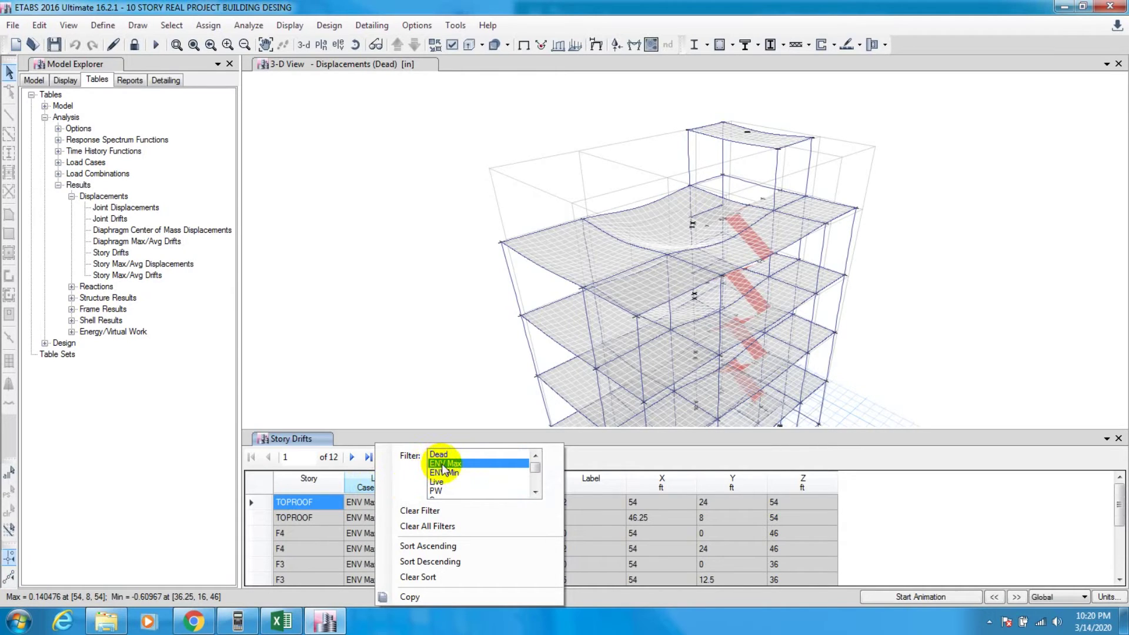
pyautogui.click(416, 375)
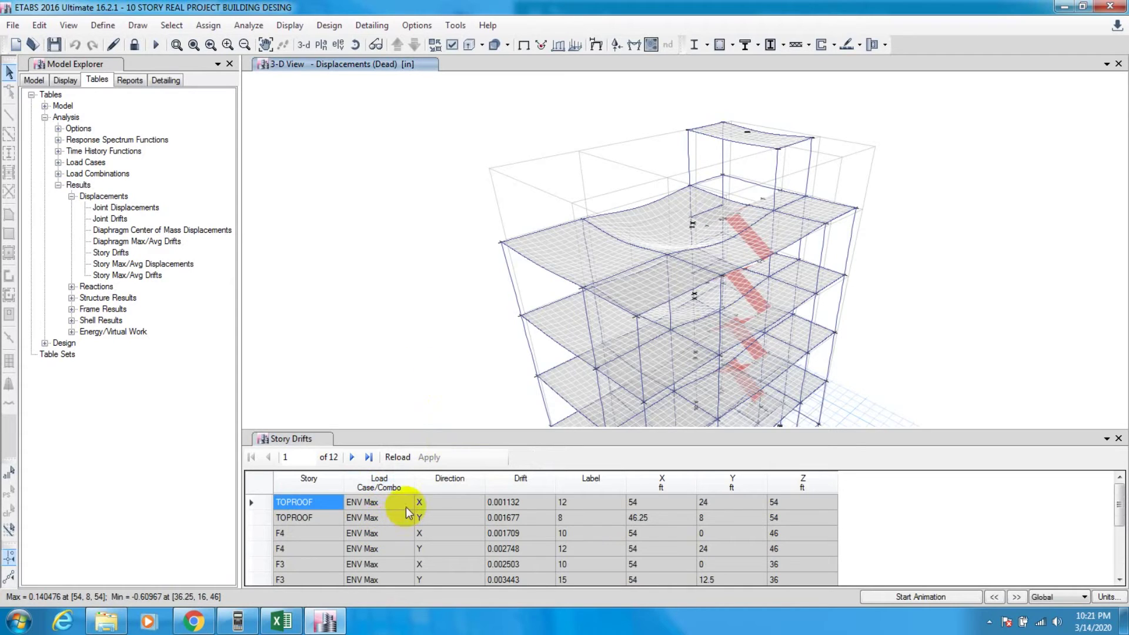
pyautogui.click(1120, 499)
pyautogui.moveTo(1120, 498)
pyautogui.mouseDown()
pyautogui.moveTo(1119, 546)
pyautogui.moveTo(1116, 509)
pyautogui.mouseUp()
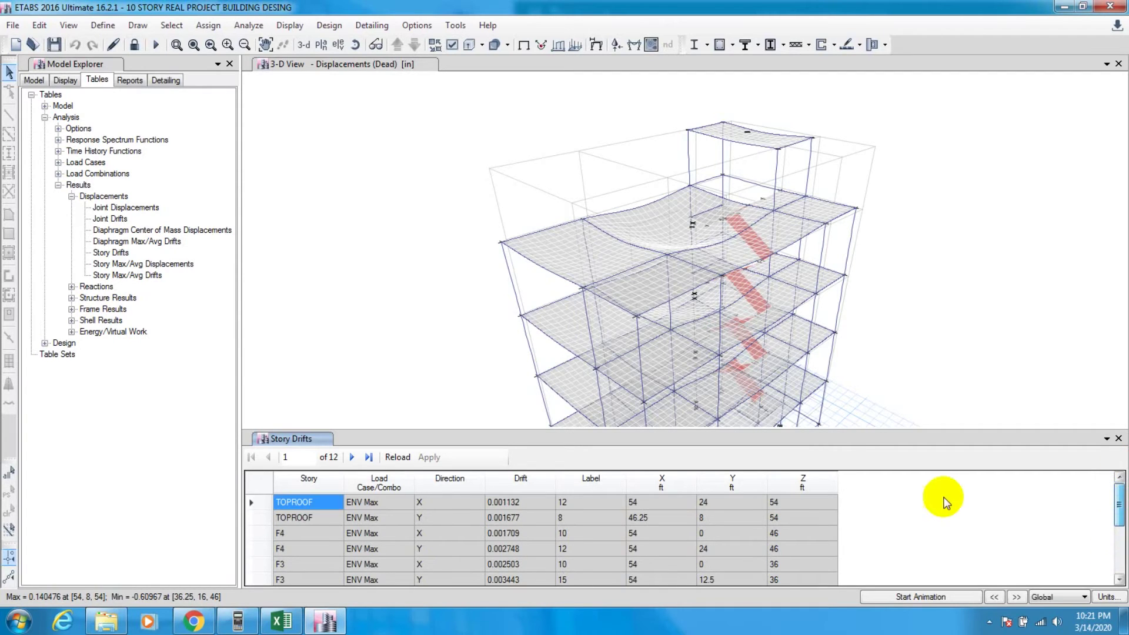
# Filter the Direction column of the Story Drifts table to X and look through the drifts of all stories.
pyautogui.click(444, 480)
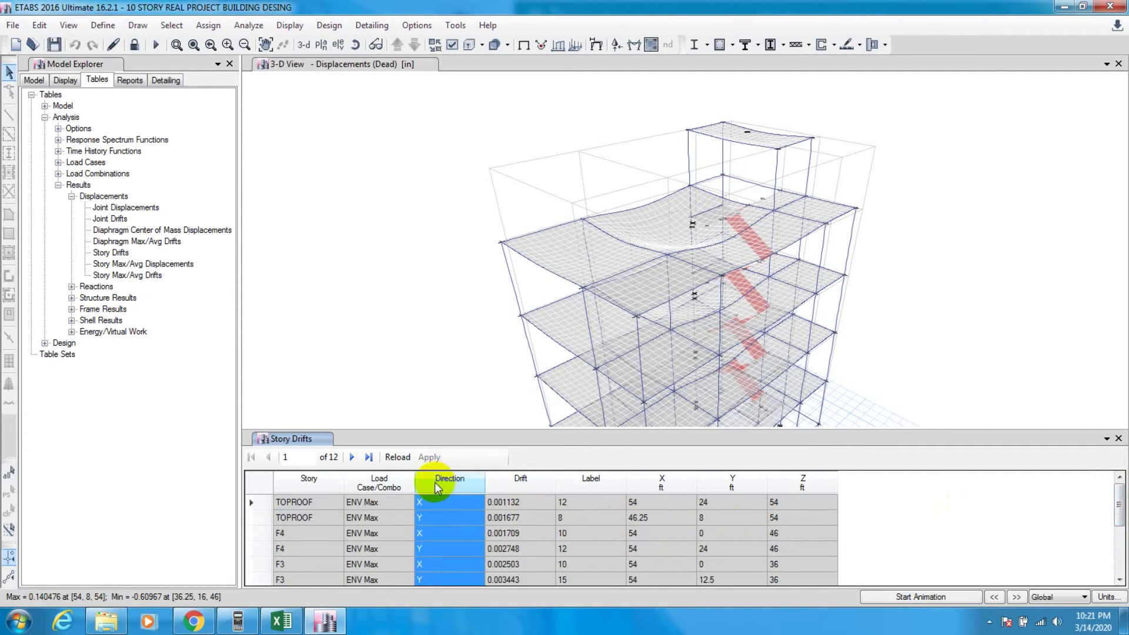
pyautogui.rightClick(436, 488)
pyautogui.click(497, 456)
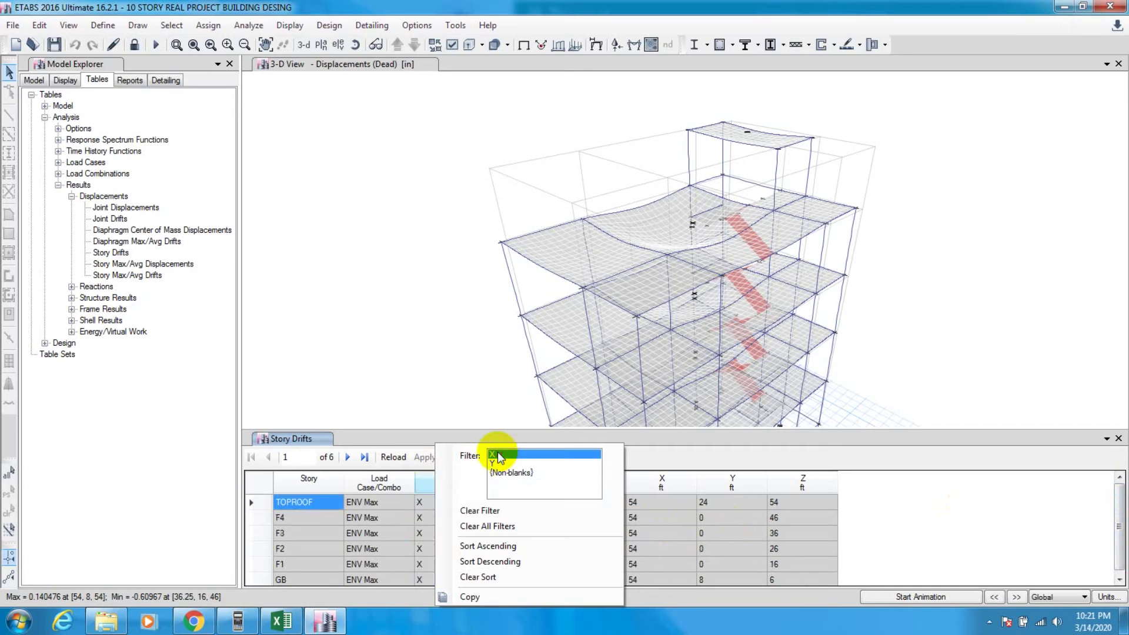
pyautogui.click(423, 373)
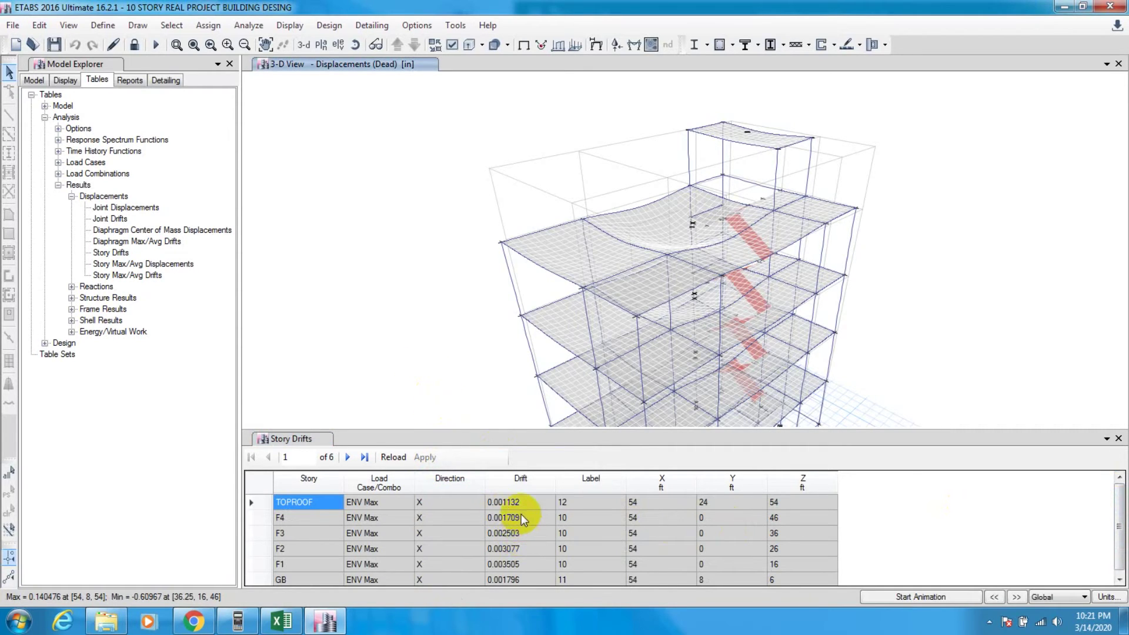
pyautogui.moveTo(1118, 491); pyautogui.dragTo(1120, 456)
pyautogui.scroll(-1, 506, 508)
pyautogui.scroll(1, 513, 553)
pyautogui.scroll(-1, 510, 494)
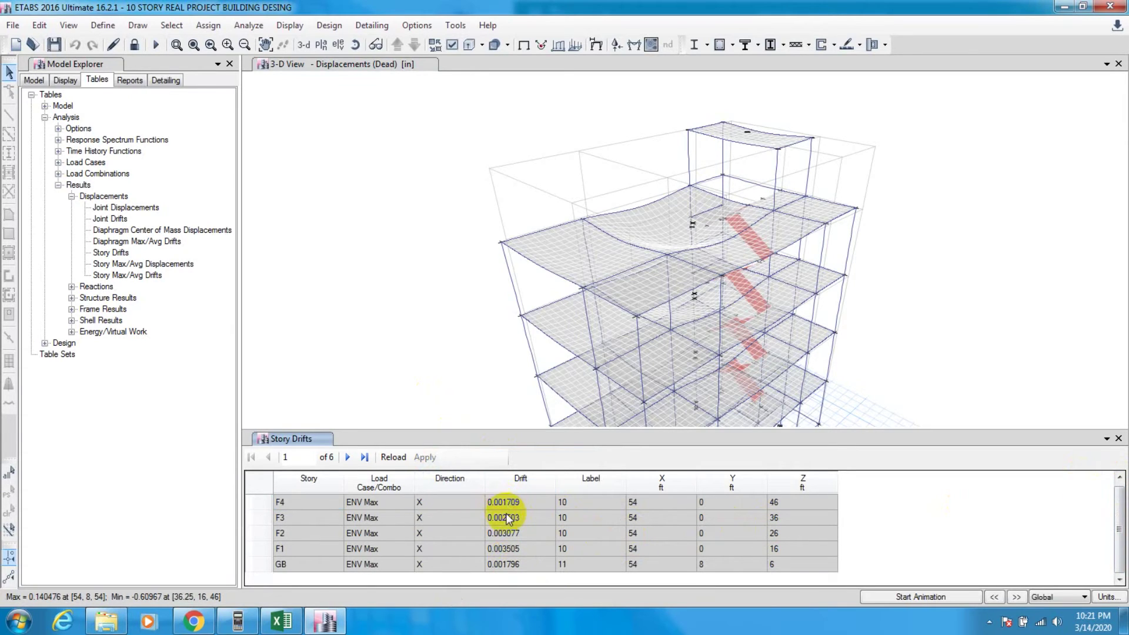
# Sort the X-direction ENV Max rows of the Story Drifts table by Drift in ascending order and look through them.
pyautogui.scroll(1, 506, 568)
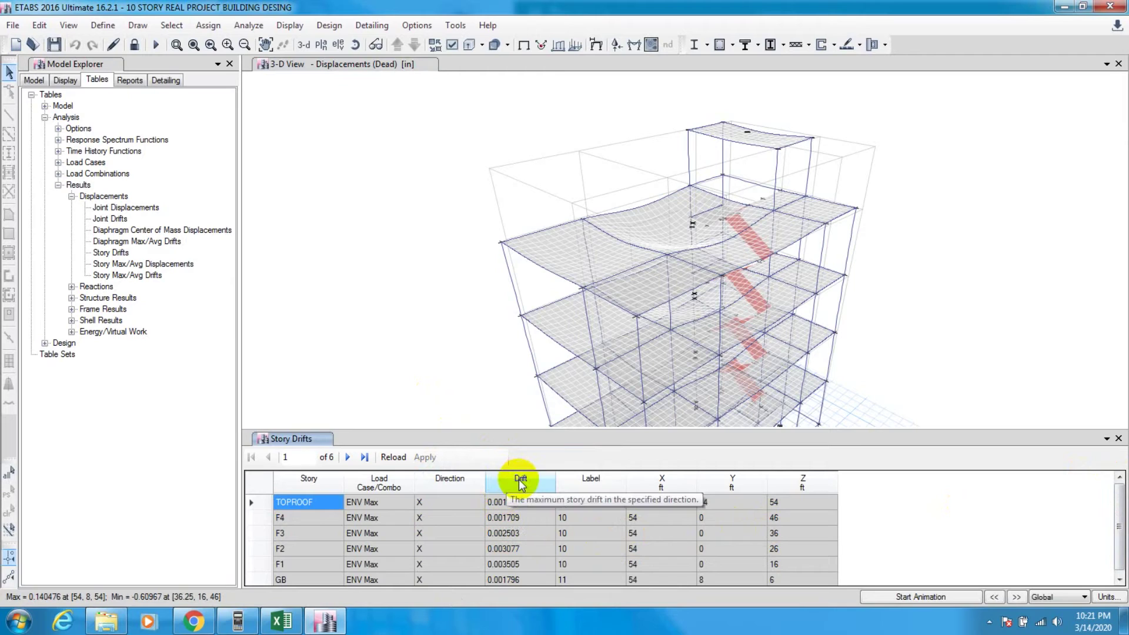
pyautogui.scroll(-1, 511, 565)
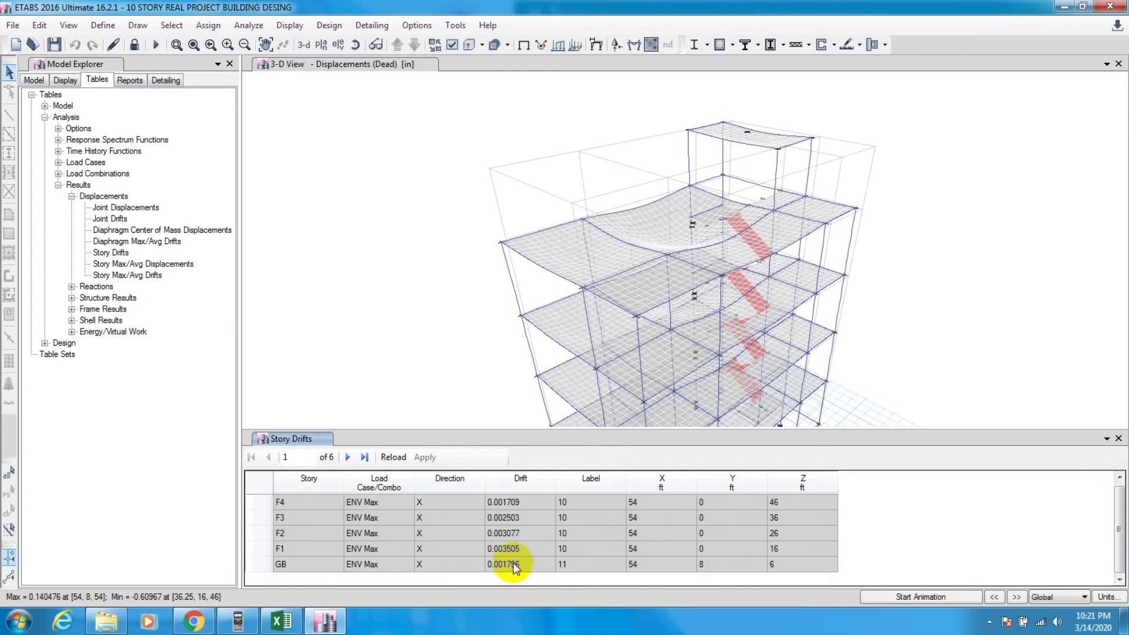
pyautogui.scroll(1, 519, 526)
pyautogui.click(520, 489)
pyautogui.rightClick(513, 484)
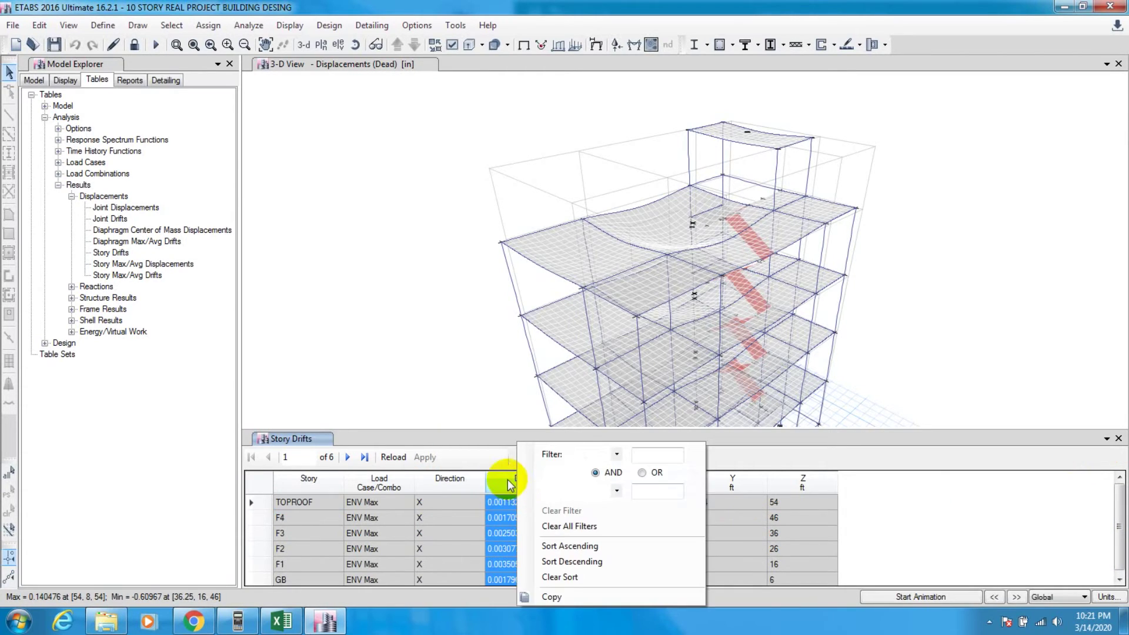
pyautogui.click(582, 548)
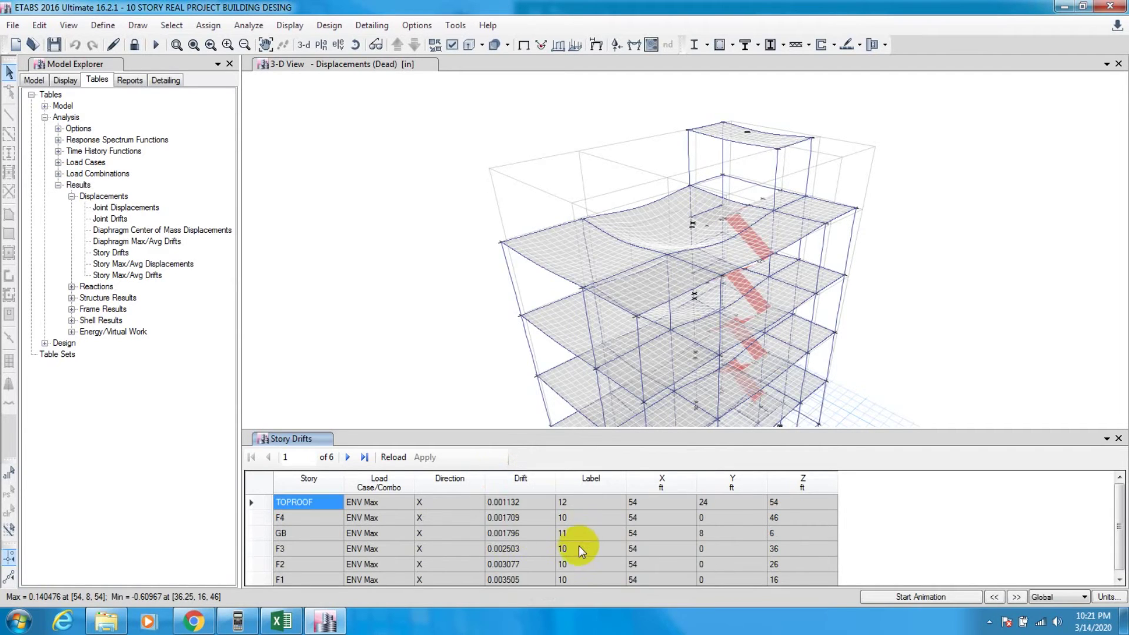
pyautogui.scroll(-1, 514, 528)
pyautogui.scroll(1, 506, 539)
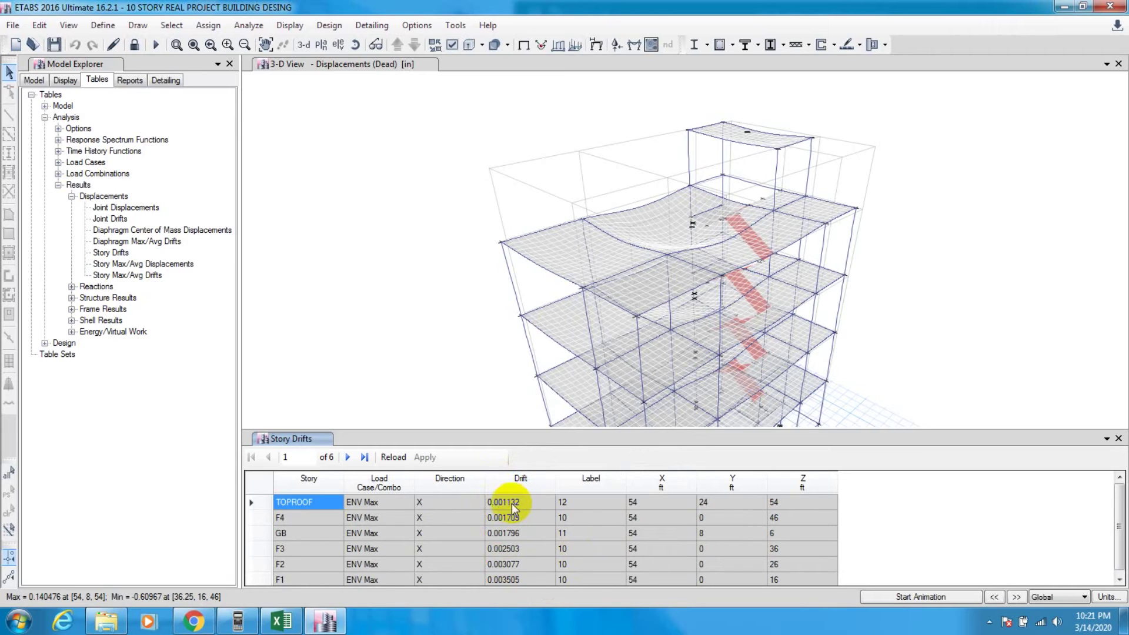
pyautogui.scroll(-1, 517, 529)
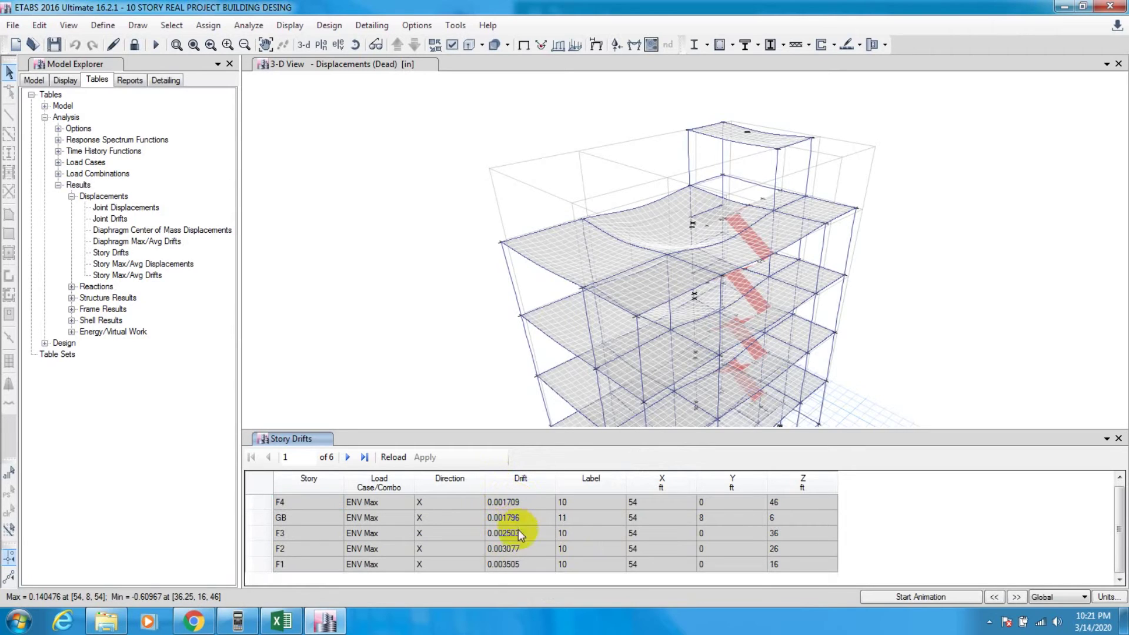
# Copy story F1's X-direction drift of 0.003505 into the Storey Drift from Structure cell D11 in Excel, matching destination formatting.
pyautogui.click(506, 565)
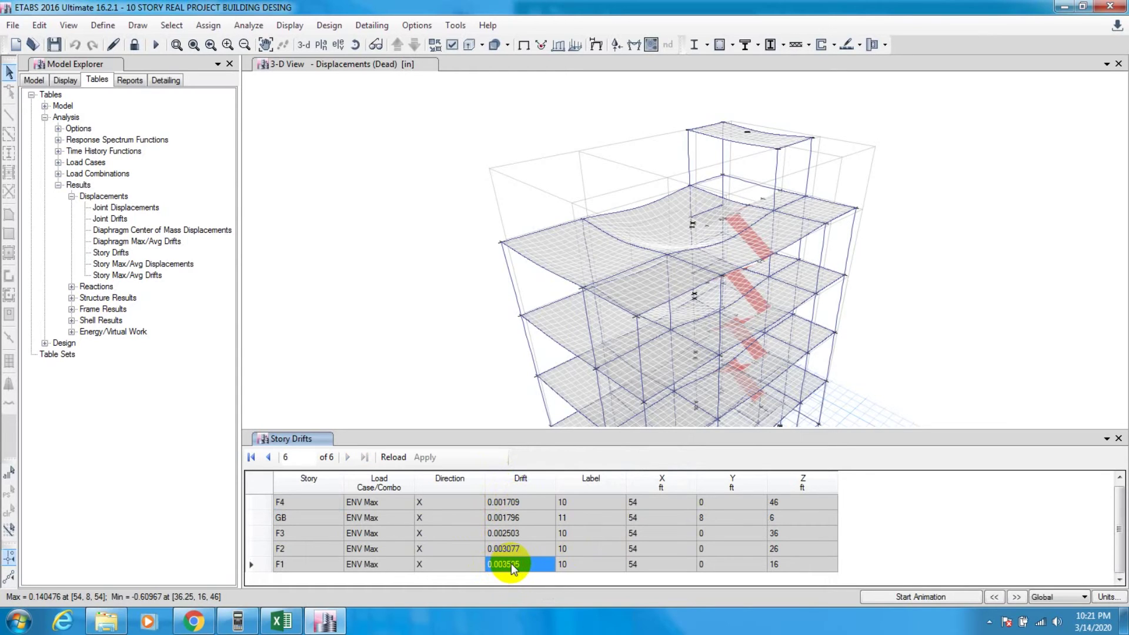
pyautogui.rightClick(510, 565)
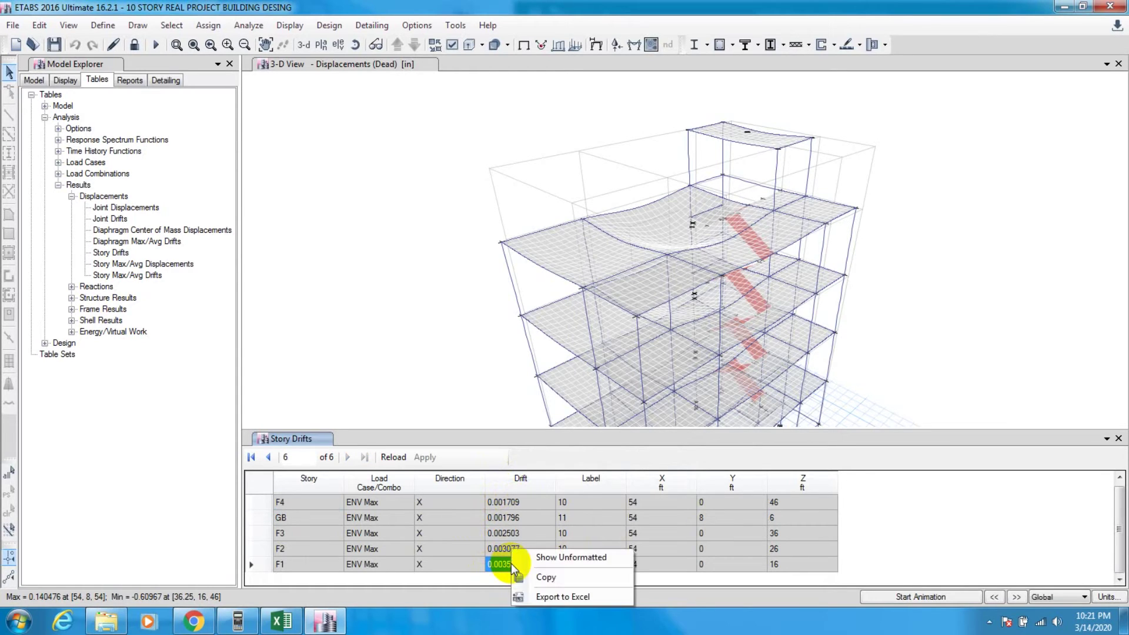
pyautogui.click(544, 578)
pyautogui.click(284, 621)
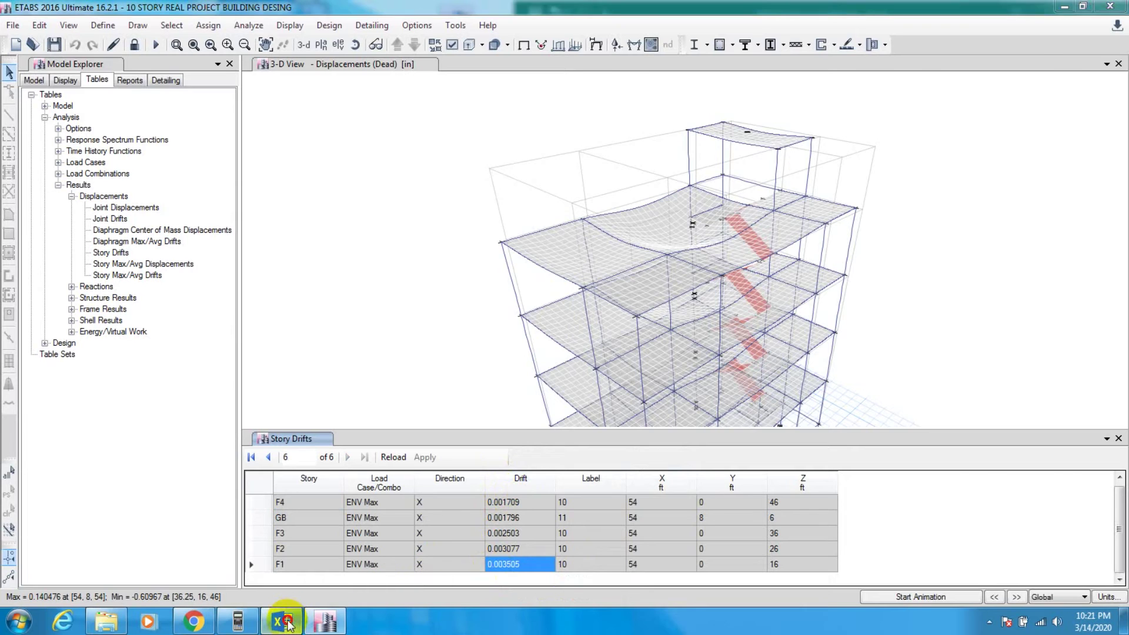
pyautogui.click(951, 330)
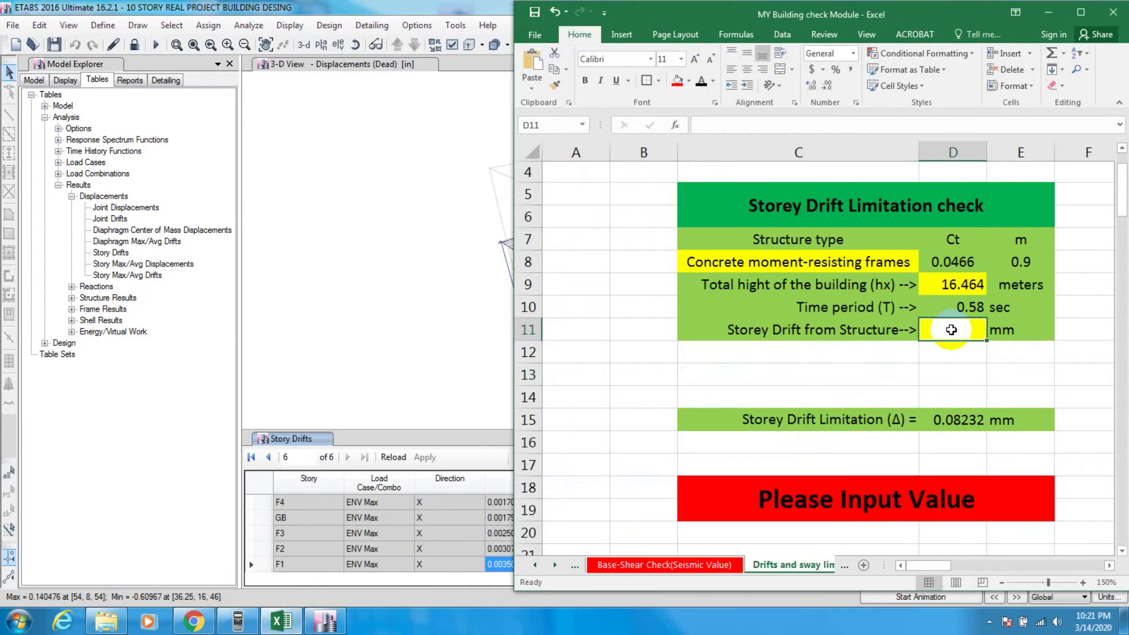
pyautogui.rightClick(951, 329)
pyautogui.click(1003, 92)
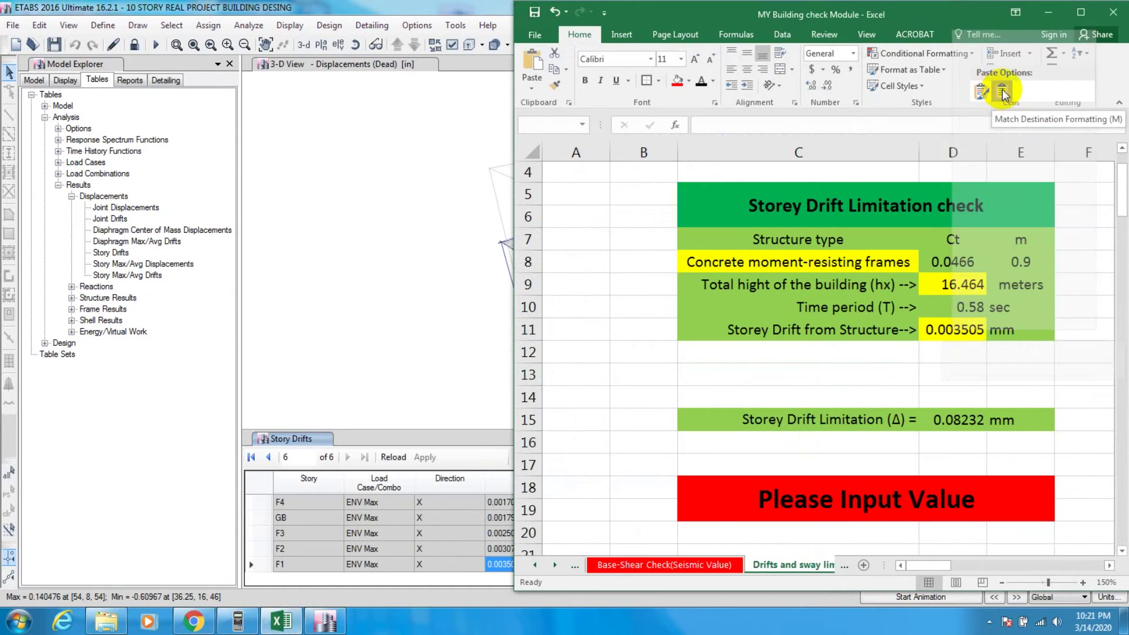
pyautogui.click(941, 373)
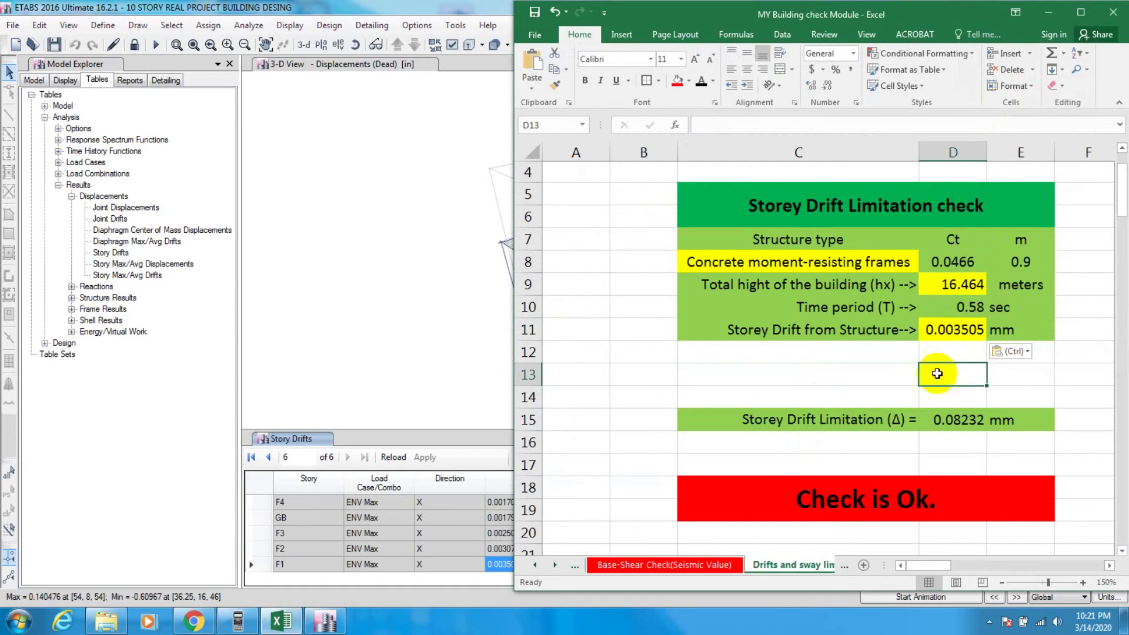
pyautogui.click(953, 324)
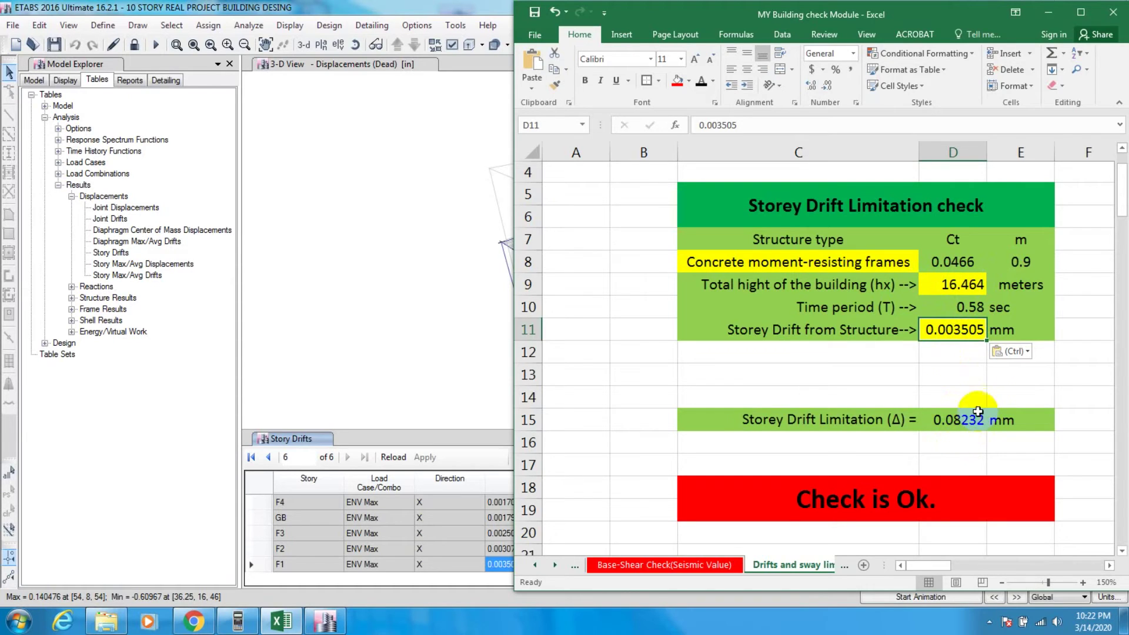
pyautogui.click(963, 322)
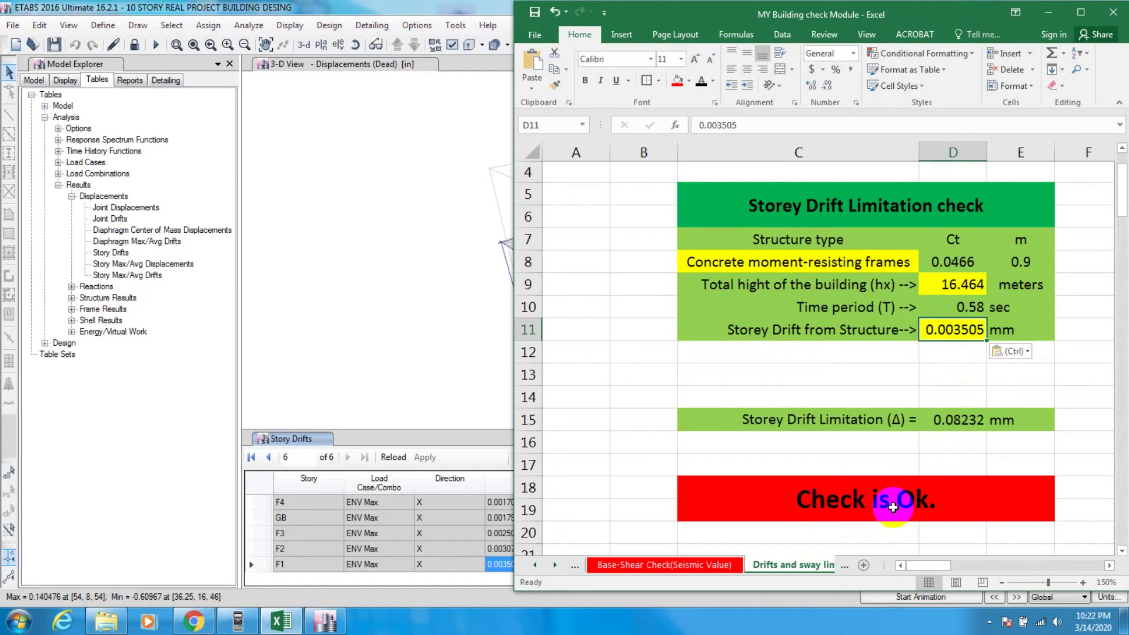
# Return to ETABS, filter the Direction column of the Story Drifts table to Y, and sort the rows by Drift in ascending order.
pyautogui.click(332, 359)
pyautogui.click(441, 478)
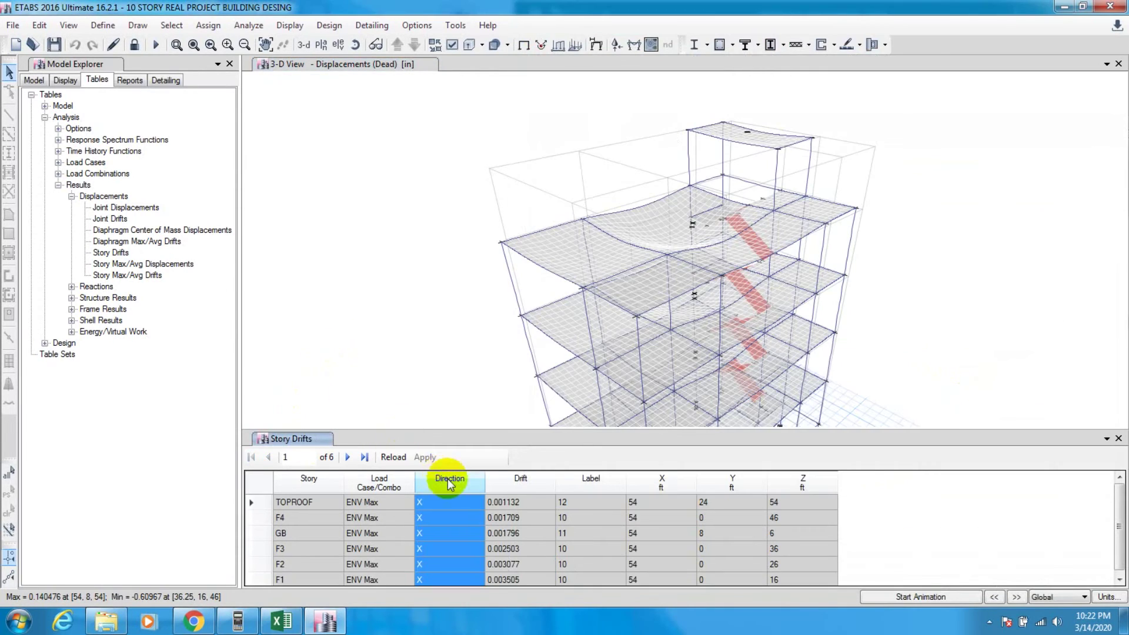
pyautogui.rightClick(443, 479)
pyautogui.click(506, 464)
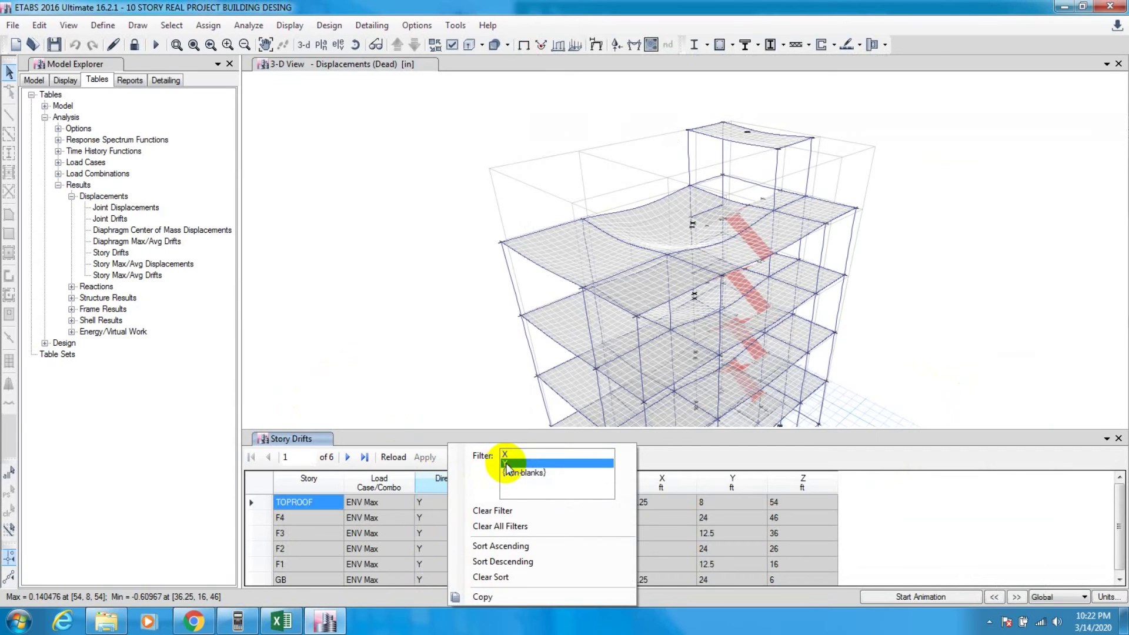
pyautogui.click(404, 302)
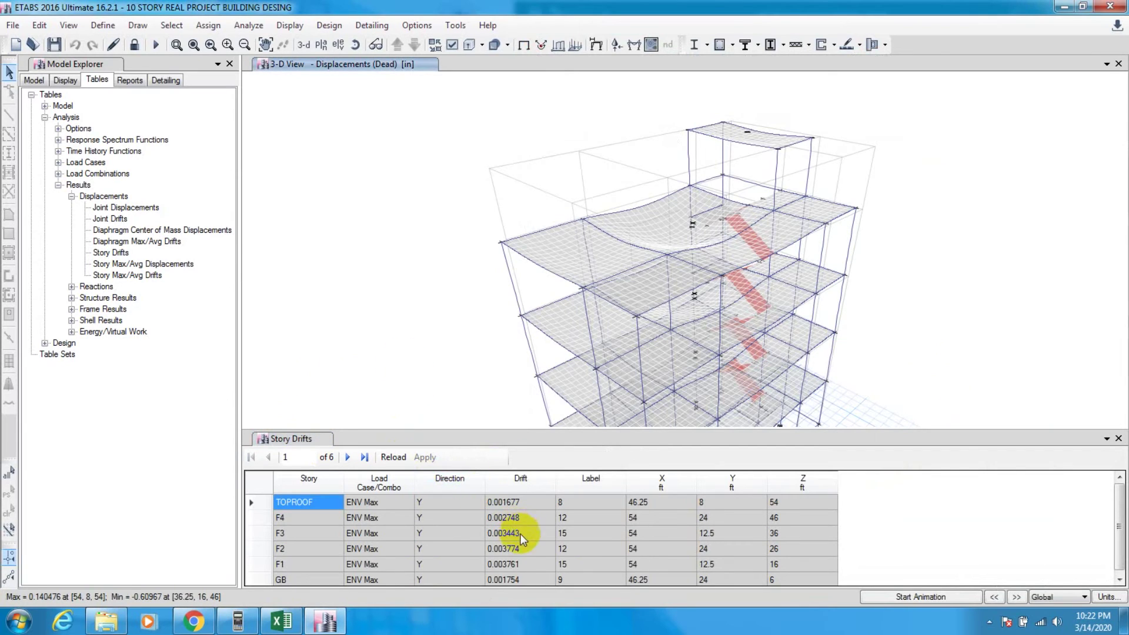
pyautogui.click(514, 485)
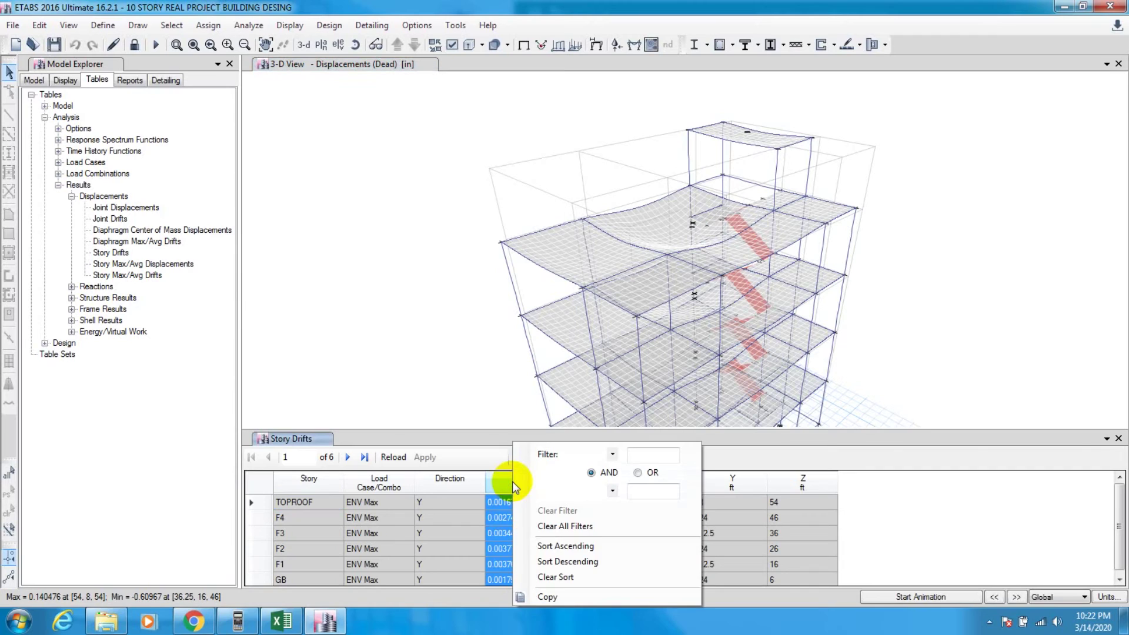
pyautogui.click(550, 545)
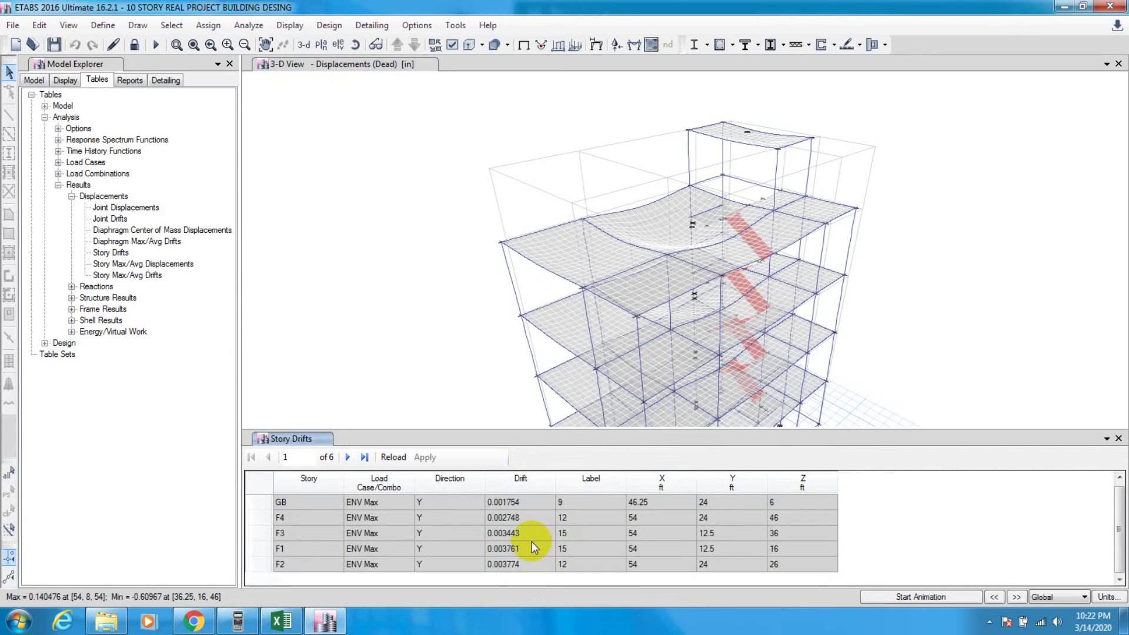
# Replace the Storey Drift from Structure value in Excel with story F2's copied Y-direction drift of 0.003774, matching destination formatting.
pyautogui.click(504, 564)
pyautogui.rightClick(506, 565)
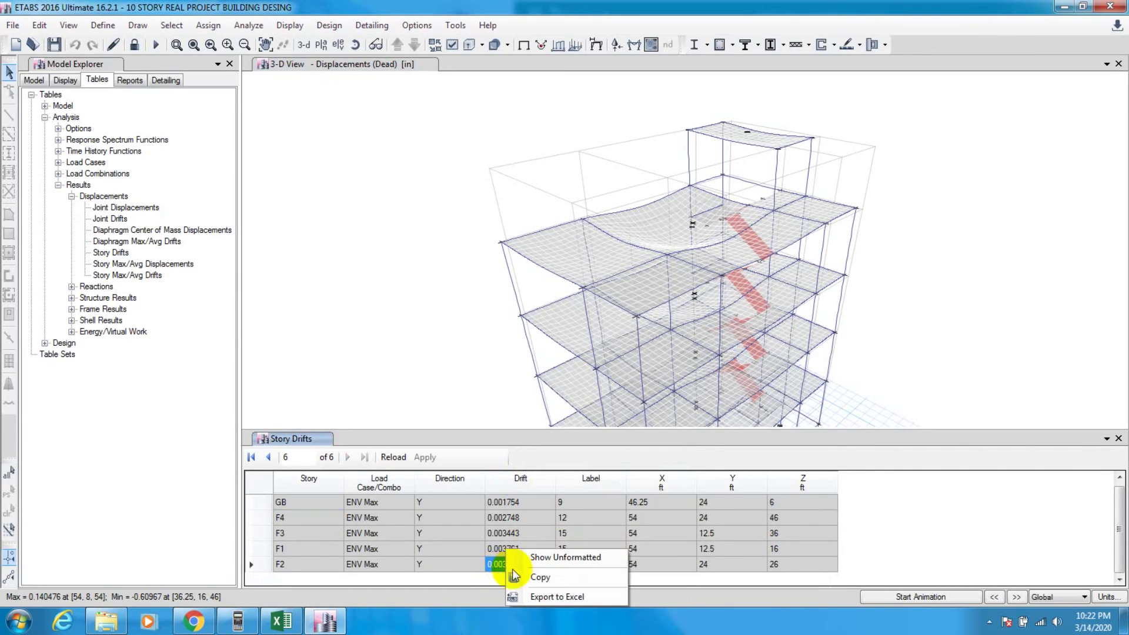
pyautogui.click(538, 577)
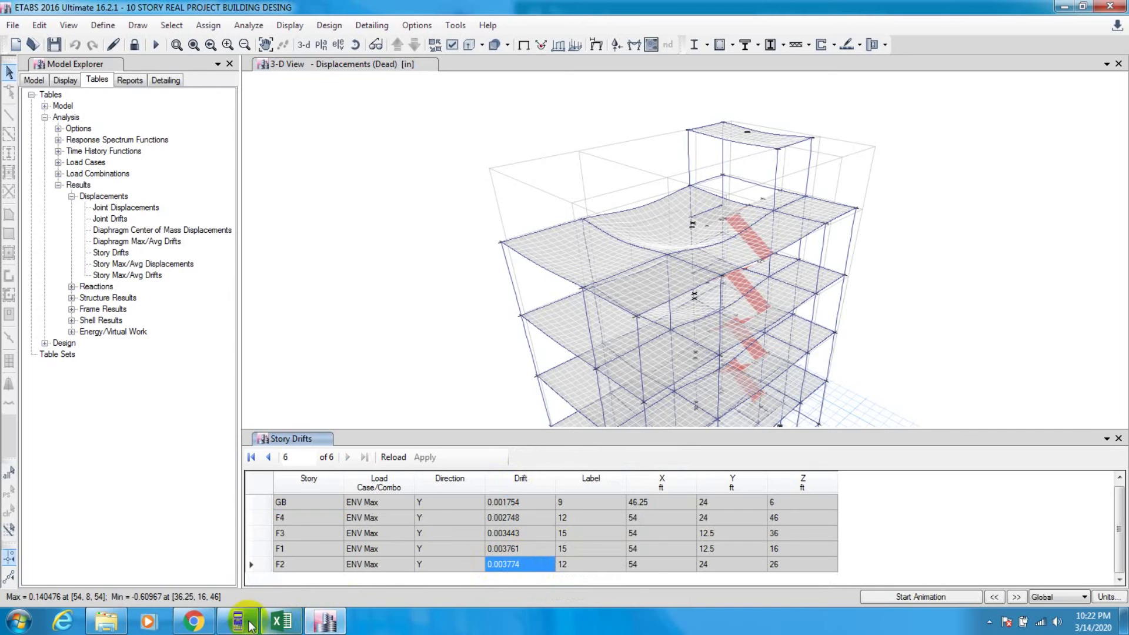
pyautogui.moveTo(277, 623)
pyautogui.click(284, 622)
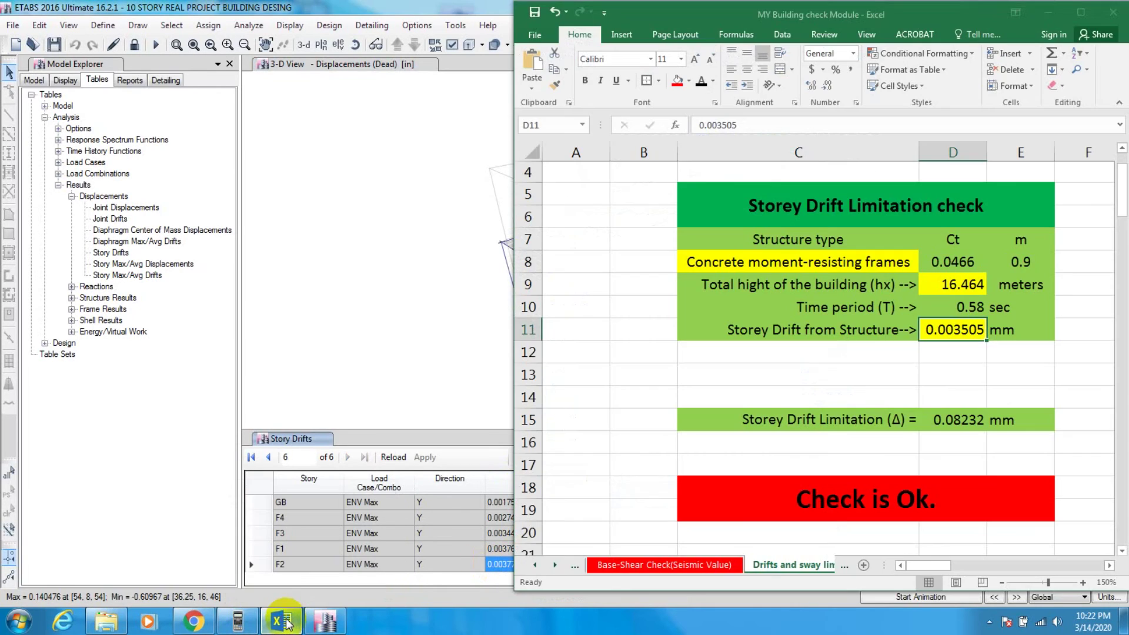
pyautogui.rightClick(934, 333)
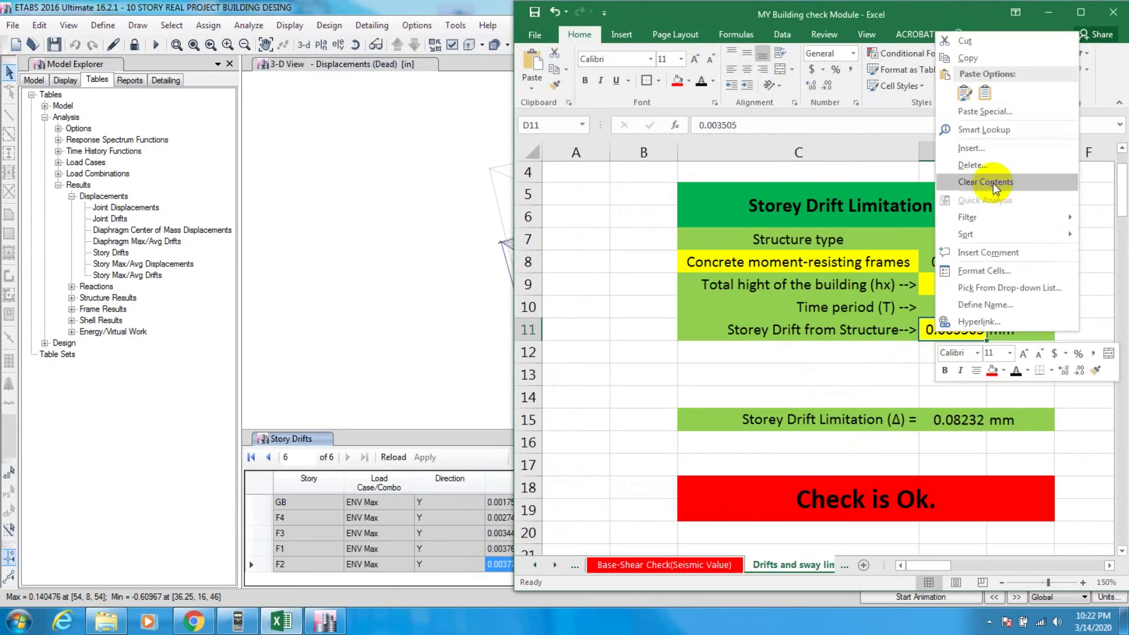
pyautogui.click(985, 91)
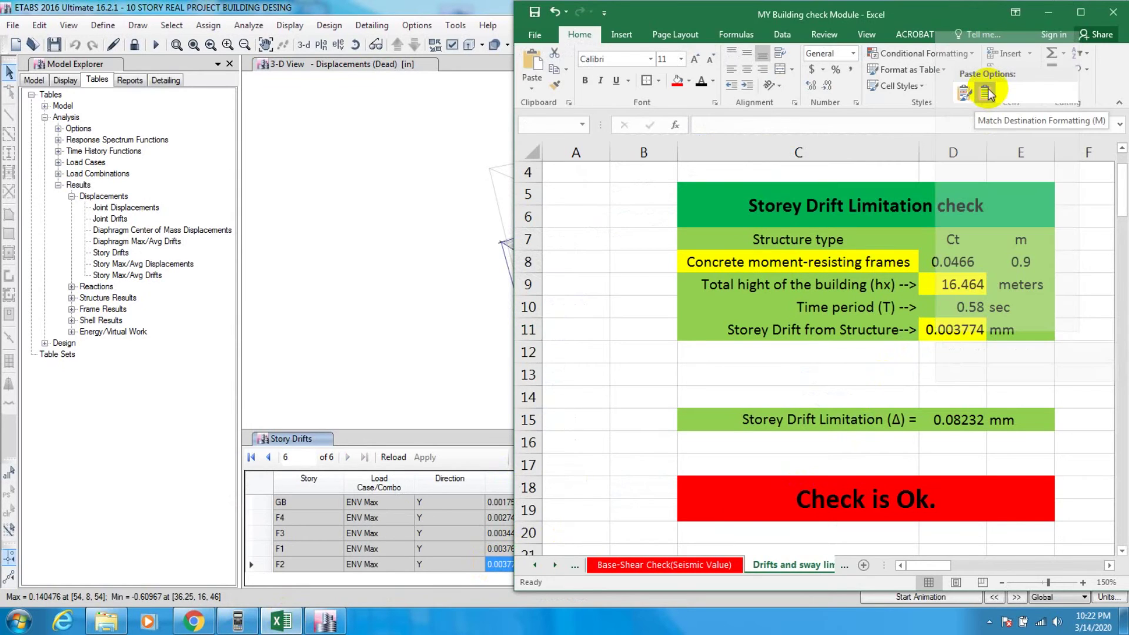
pyautogui.click(973, 380)
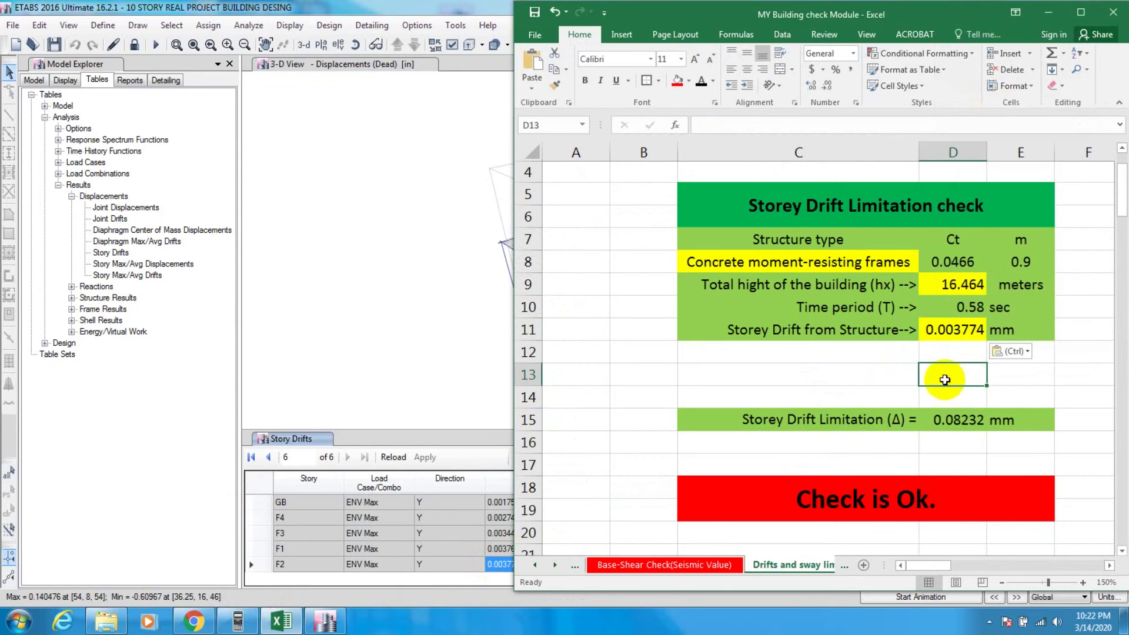
# Return to ETABS and filter the Load Case/Combo column of the Story Drifts table to ENV Min.
pyautogui.click(443, 323)
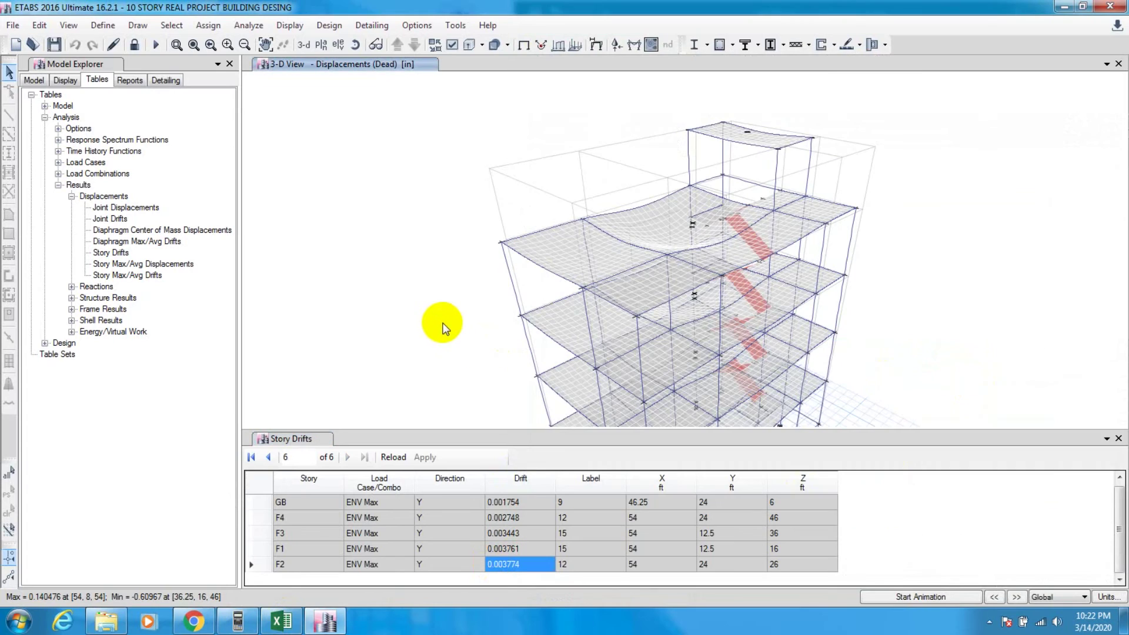
pyautogui.click(365, 483)
pyautogui.rightClick(365, 483)
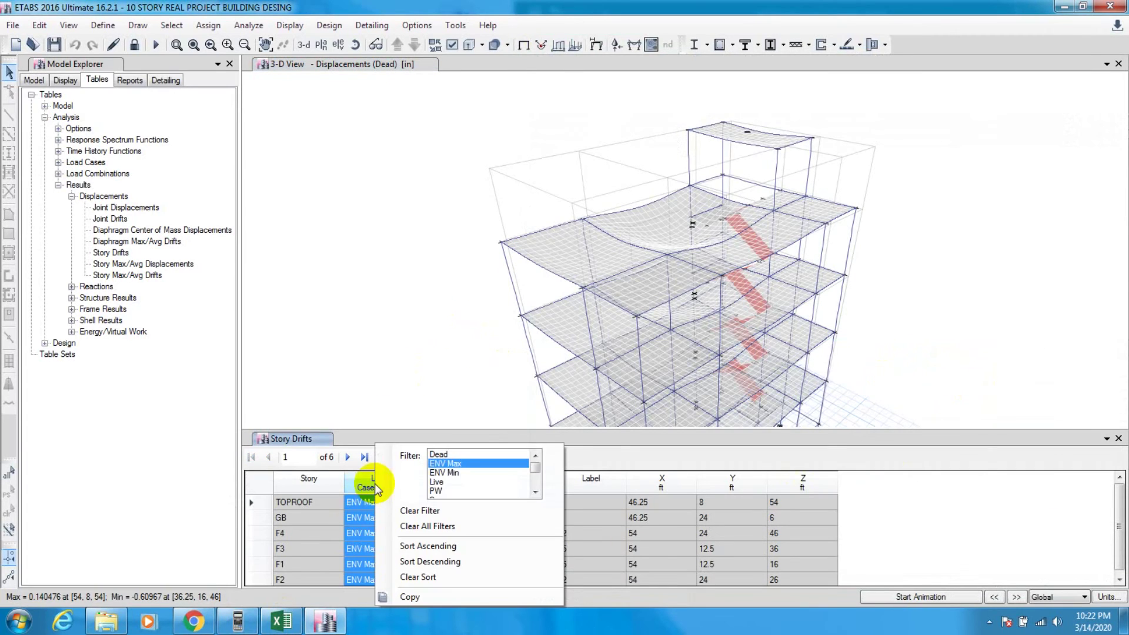
pyautogui.click(453, 472)
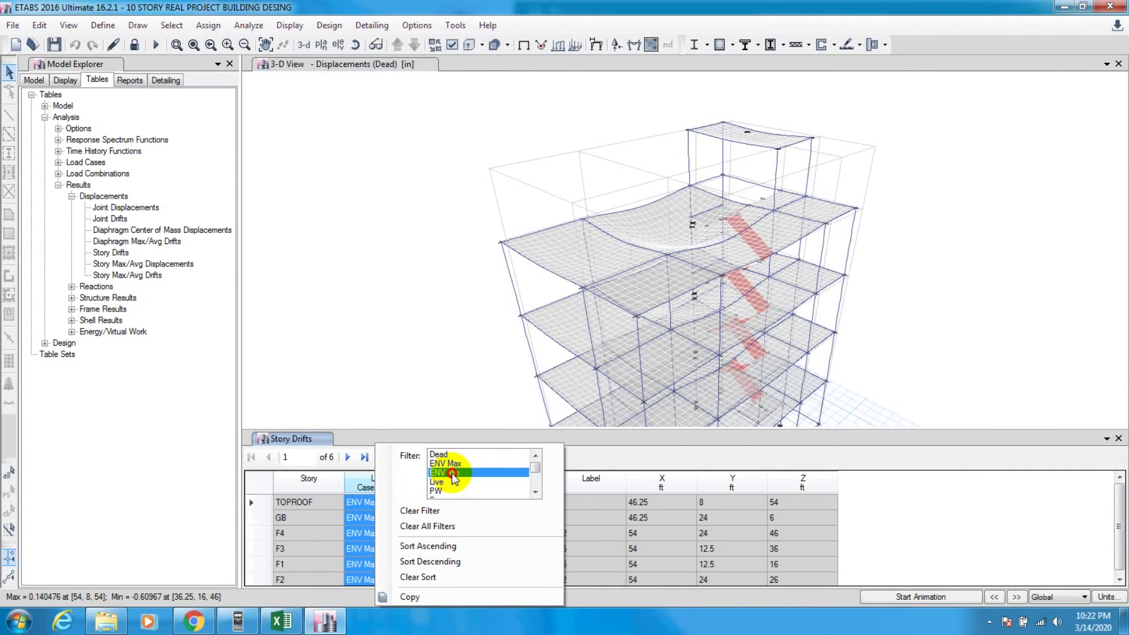
pyautogui.click(381, 376)
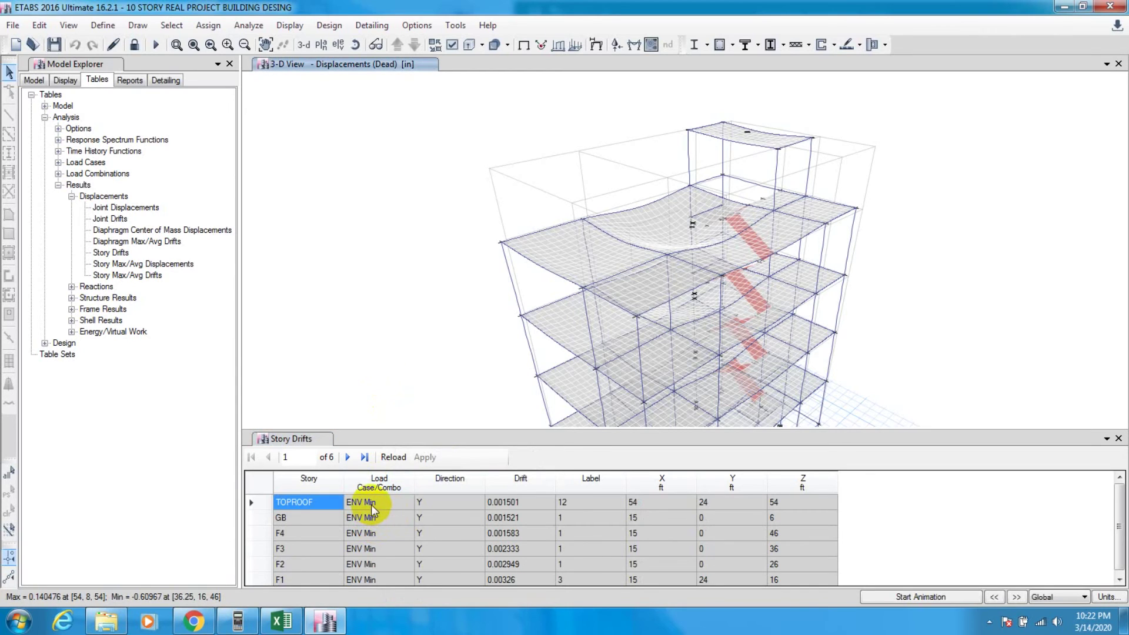
# Copy story F1's Y-direction ENV Min drift of 0.00326 from the Story Drifts table.
pyautogui.click(434, 485)
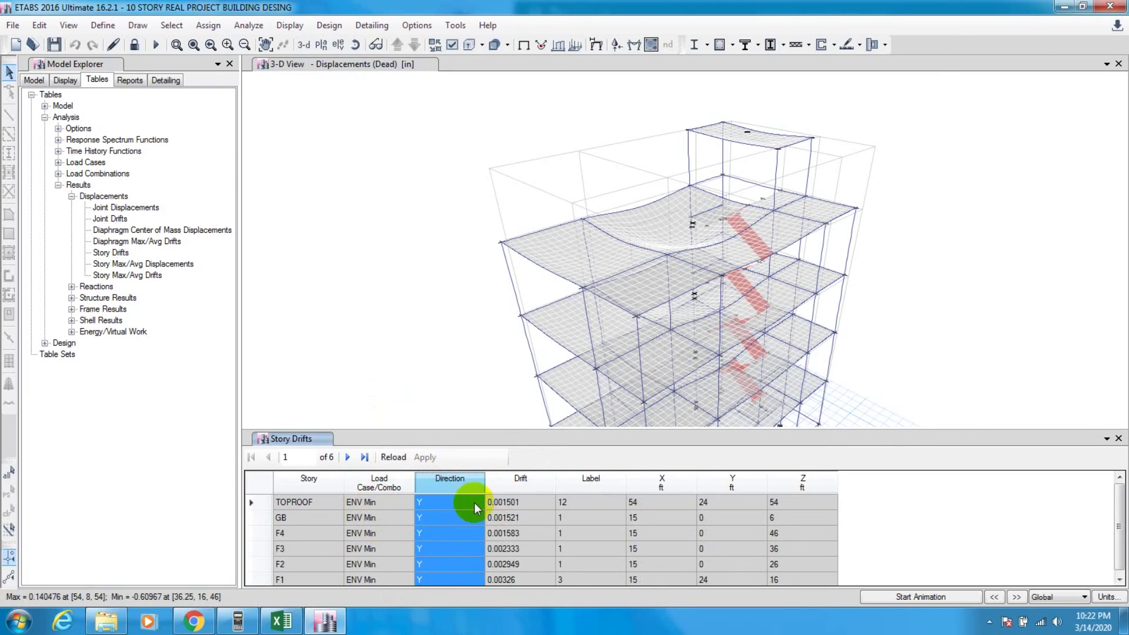
pyautogui.click(522, 480)
pyautogui.scroll(-1, 524, 530)
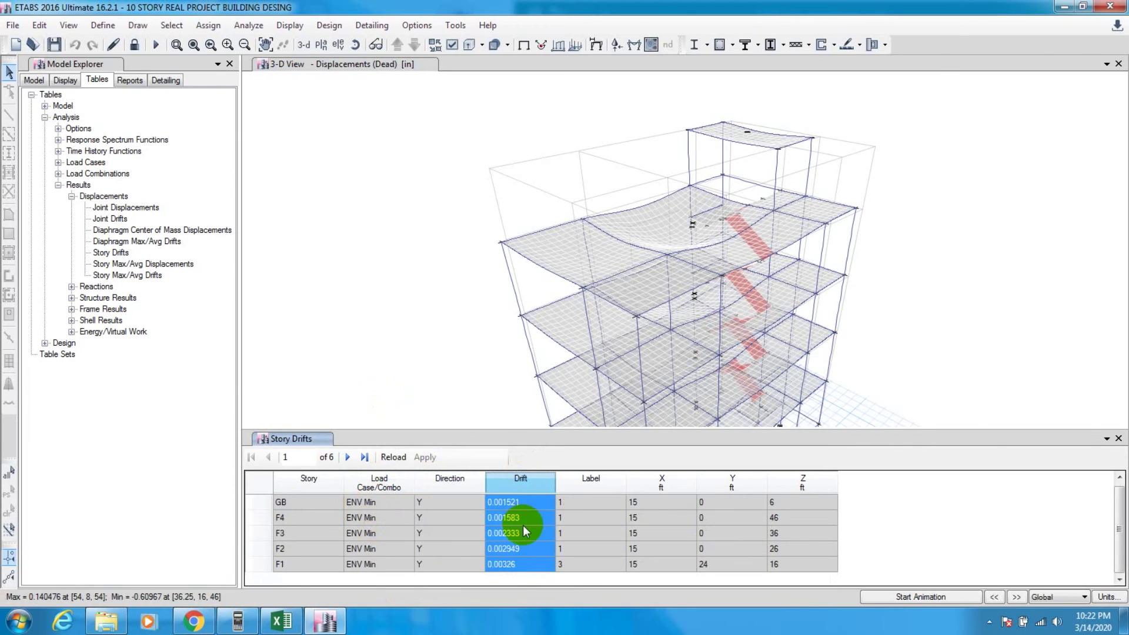
pyautogui.click(515, 566)
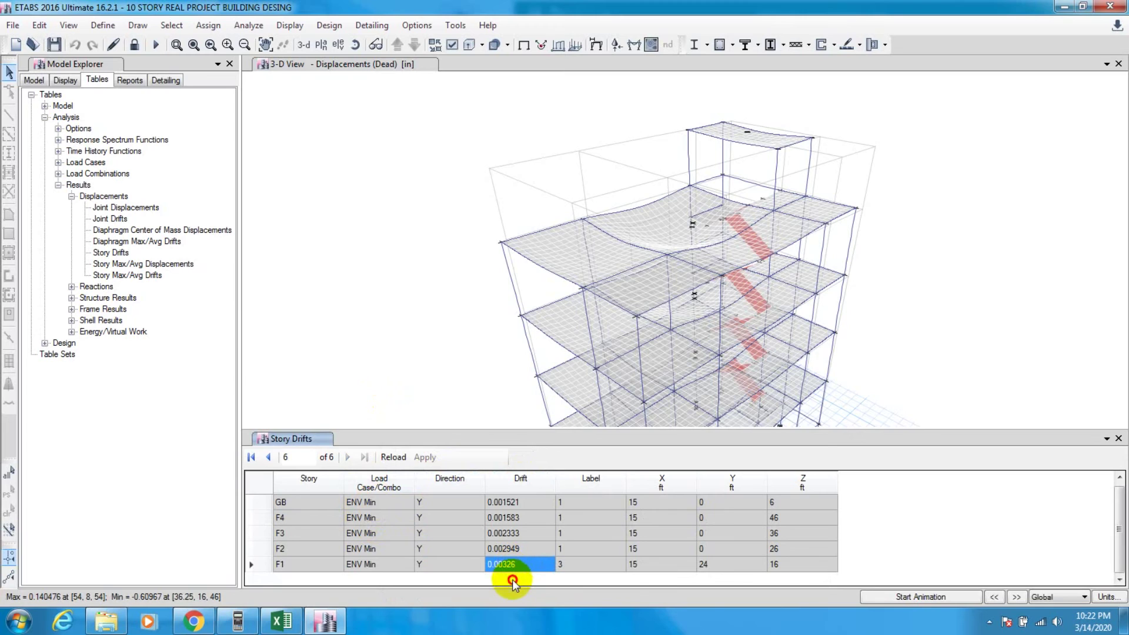
pyautogui.rightClick(507, 568)
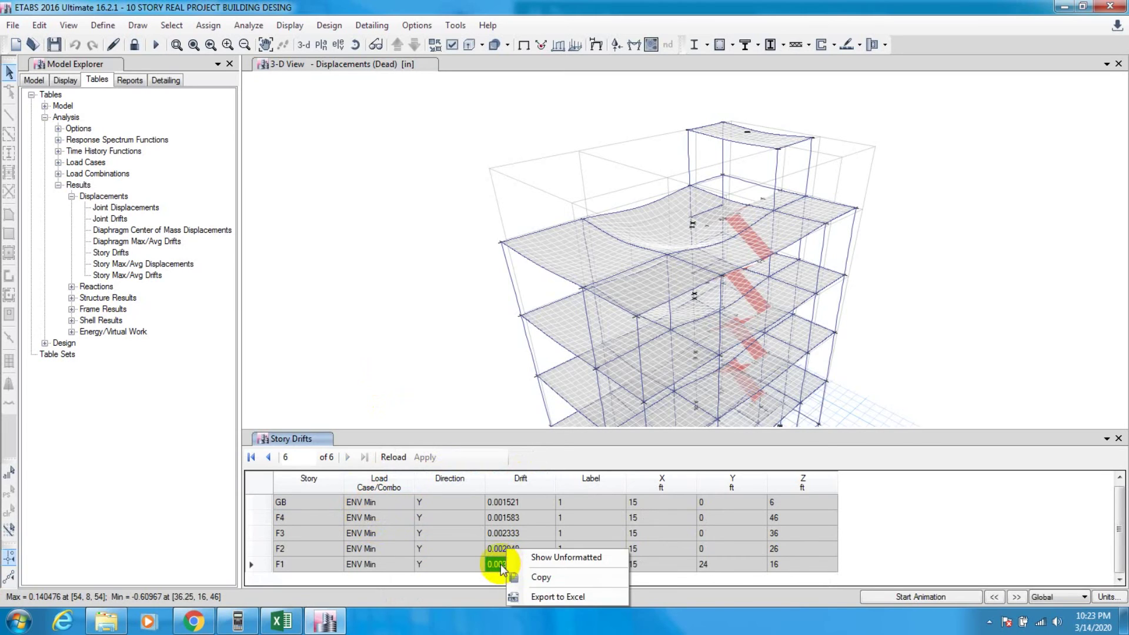
pyautogui.click(532, 575)
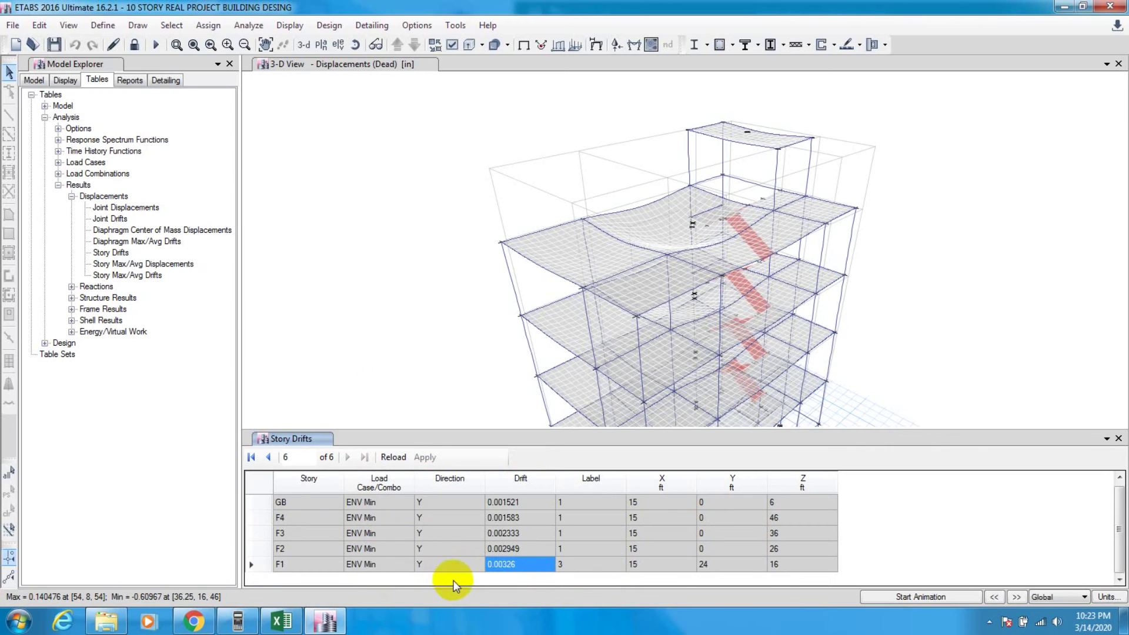
# Switch to Excel and replace the Storey Drift from Structure value in D11 with the copied 0.00326, matching destination formatting.
pyautogui.click(282, 621)
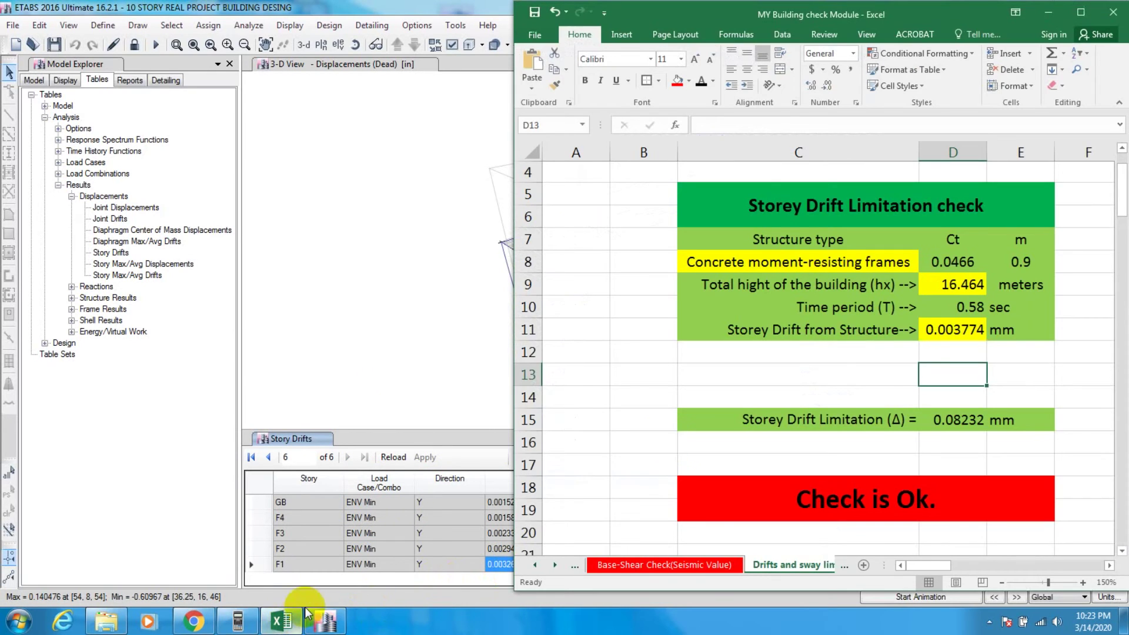
pyautogui.click(925, 334)
pyautogui.rightClick(926, 332)
pyautogui.click(988, 102)
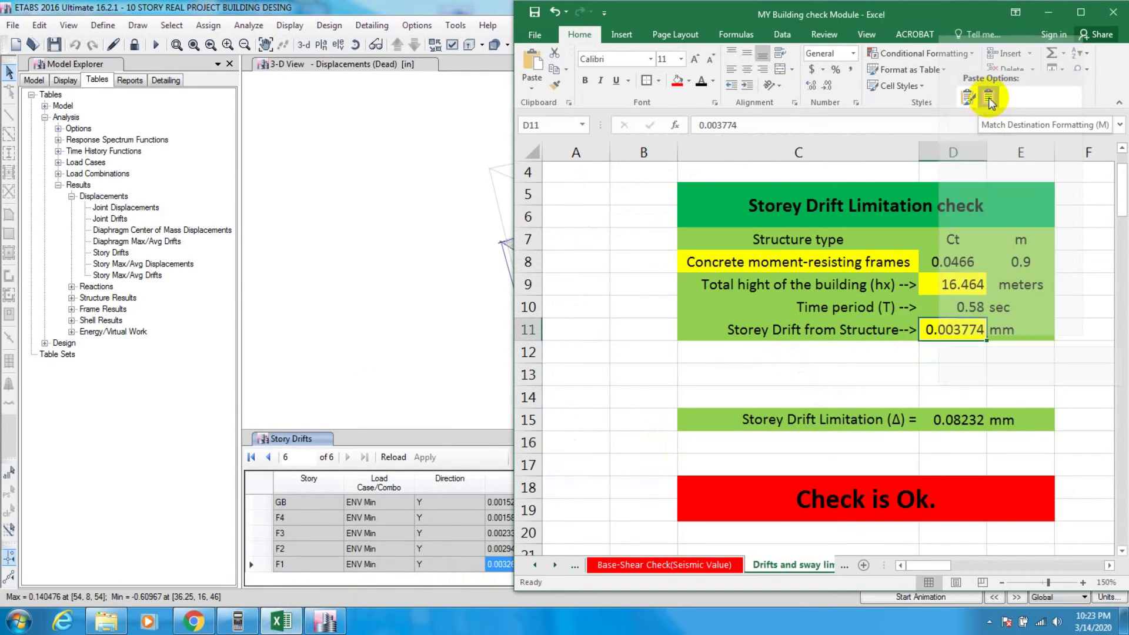
pyautogui.click(945, 377)
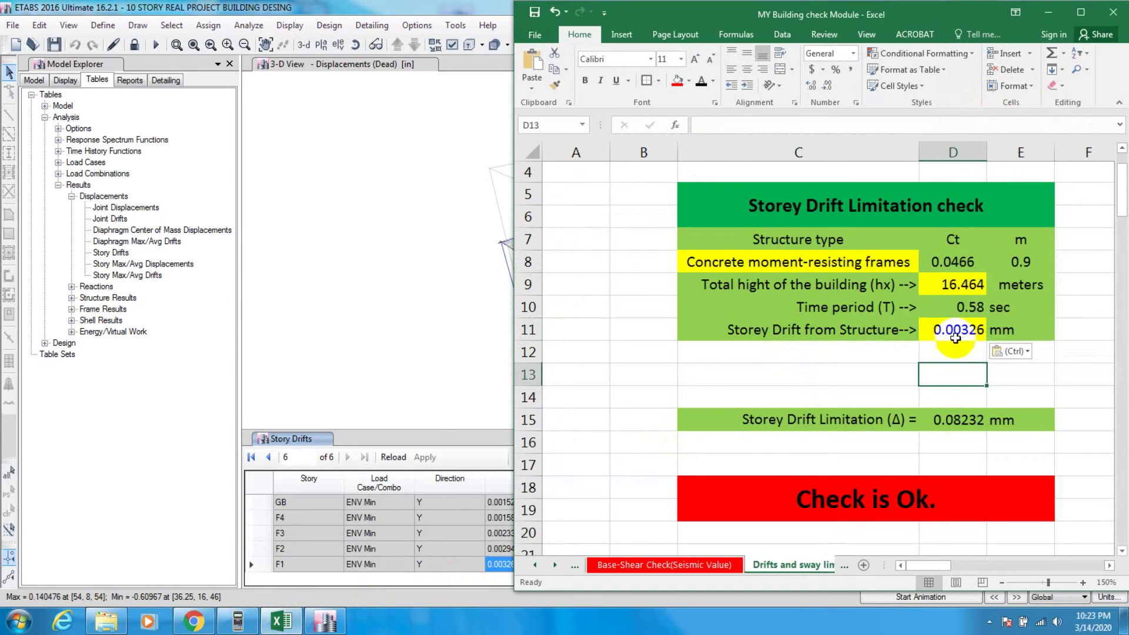
# Return to ETABS, filter the Story Drifts table's Direction column to X, and sort the rows by Drift in ascending order.
pyautogui.click(432, 373)
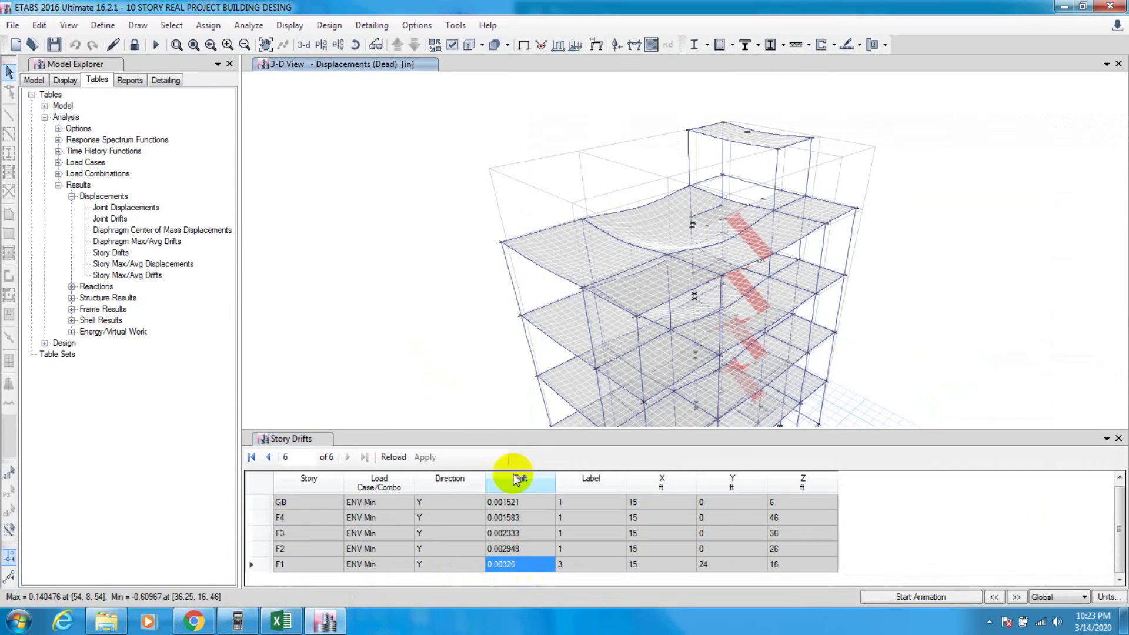
pyautogui.click(445, 481)
pyautogui.rightClick(444, 478)
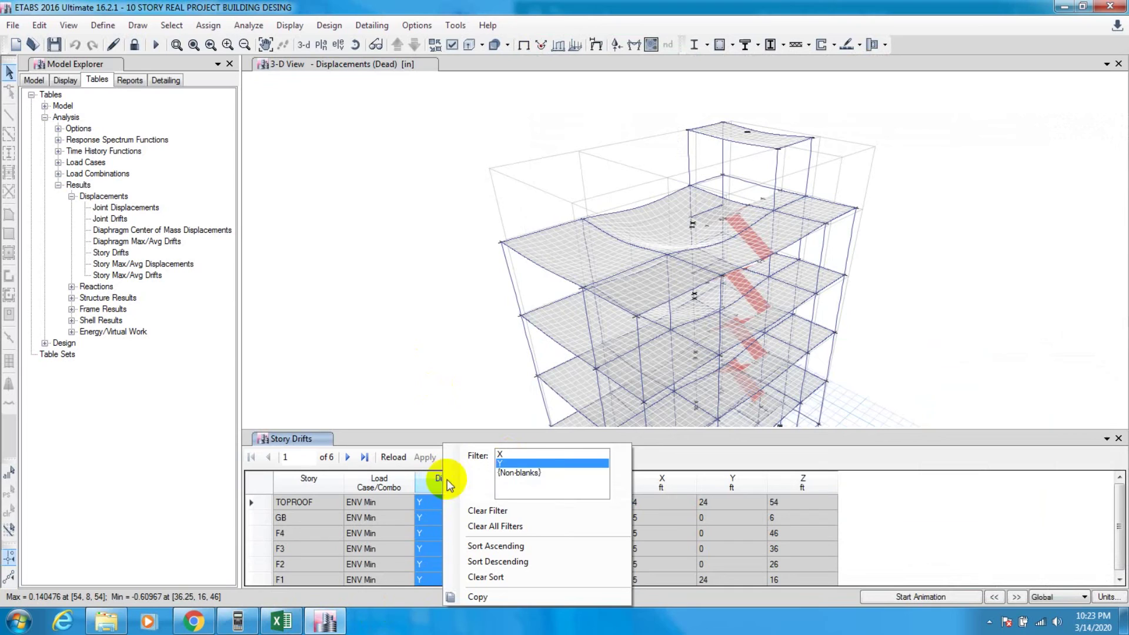
pyautogui.click(515, 456)
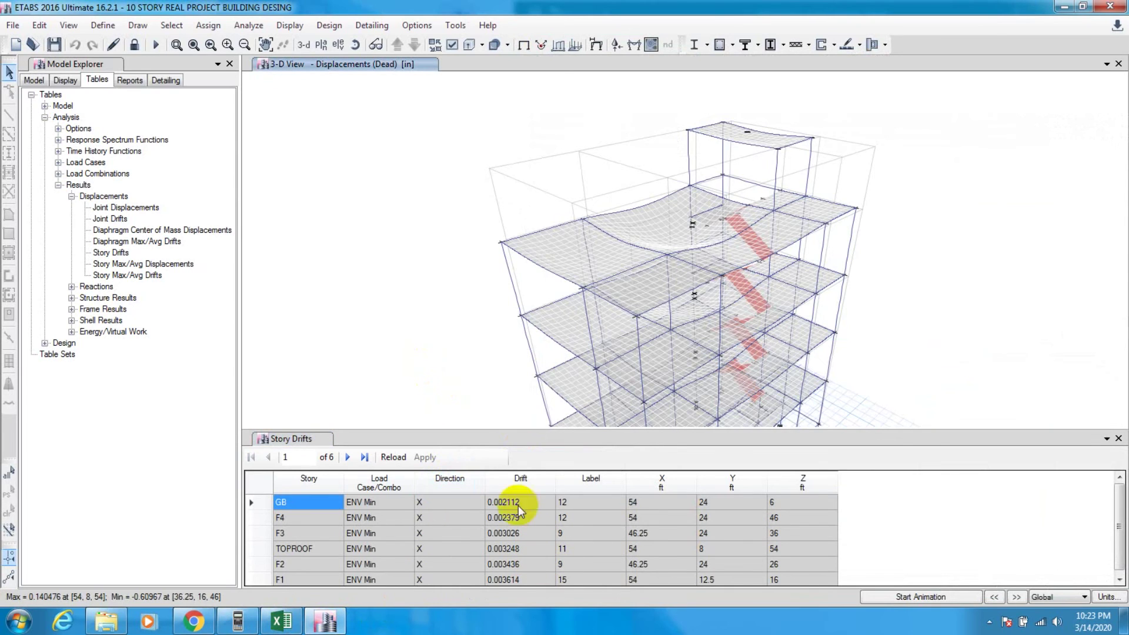
pyautogui.click(507, 493)
pyautogui.rightClick(507, 492)
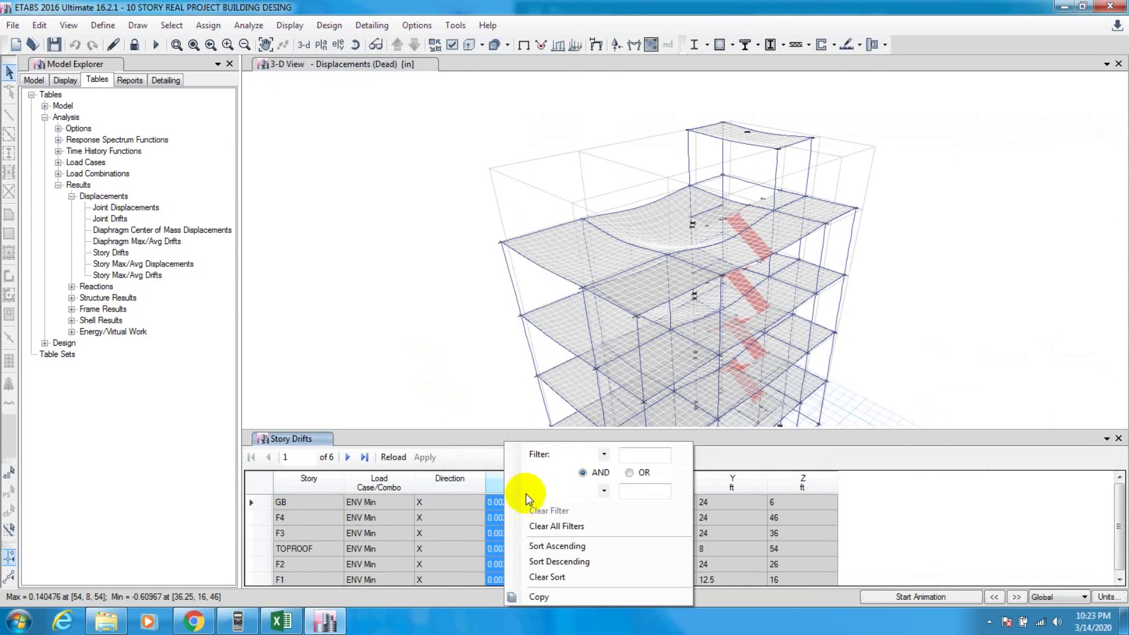
pyautogui.click(547, 550)
# Copy story F1's X-direction ENV Min drift of 0.003614 from the Story Drifts table.
pyautogui.scroll(-1, 524, 556)
pyautogui.click(515, 566)
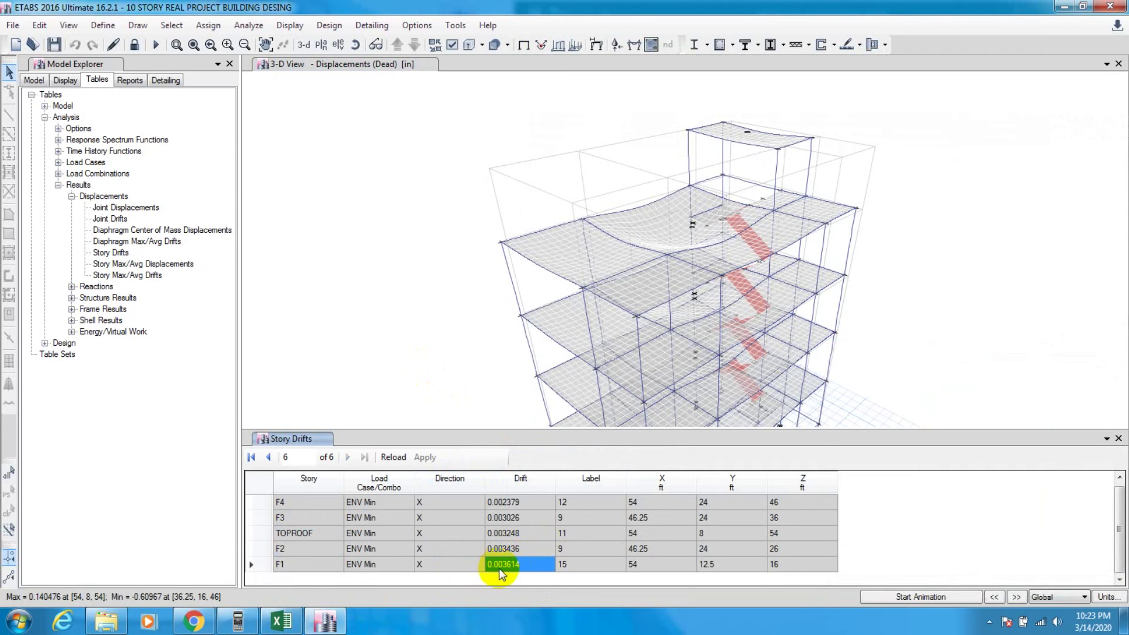
pyautogui.scroll(1, 513, 573)
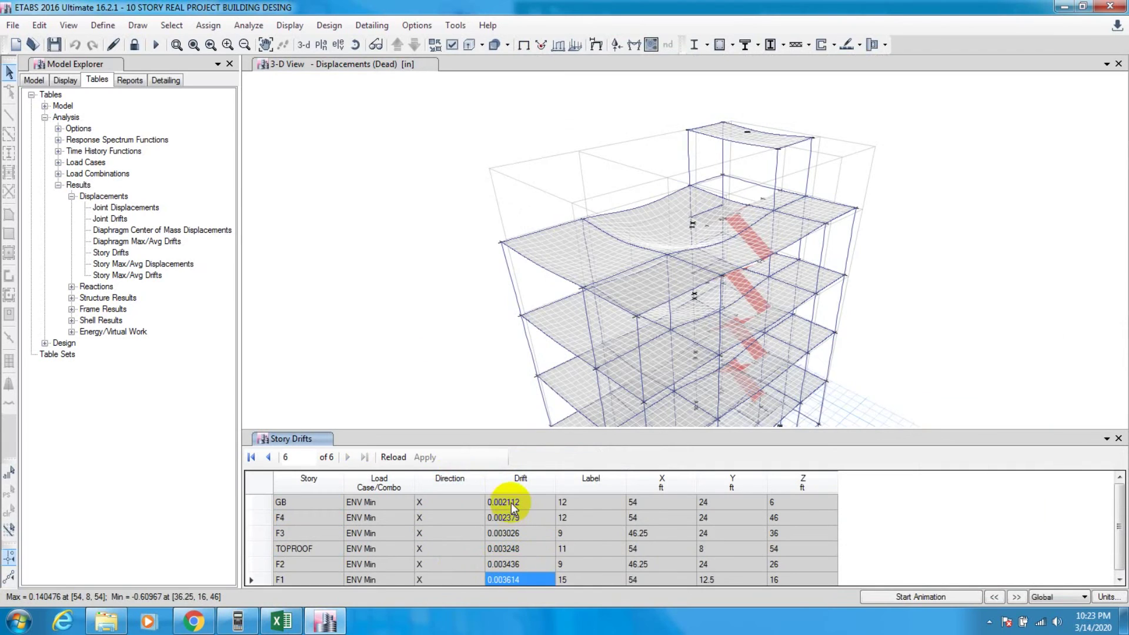
pyautogui.scroll(-1, 515, 529)
pyautogui.rightClick(501, 566)
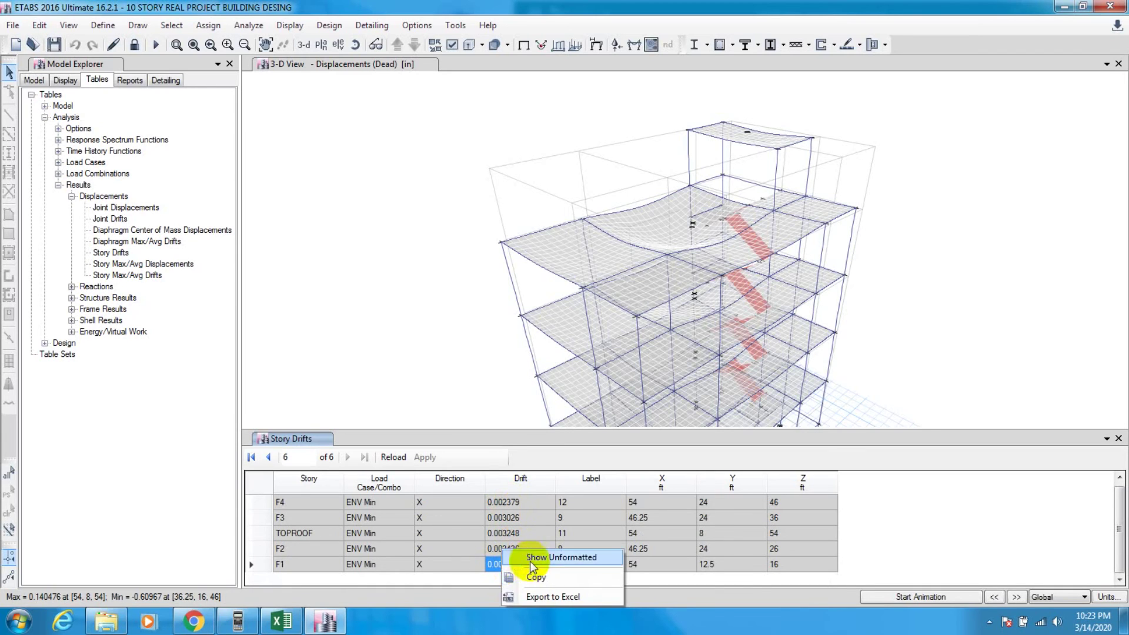
pyautogui.click(537, 569)
# Switch to Excel and paste the copied drift of 0.003614 over the Storey Drift from Structure value, matching destination formatting.
pyautogui.click(281, 622)
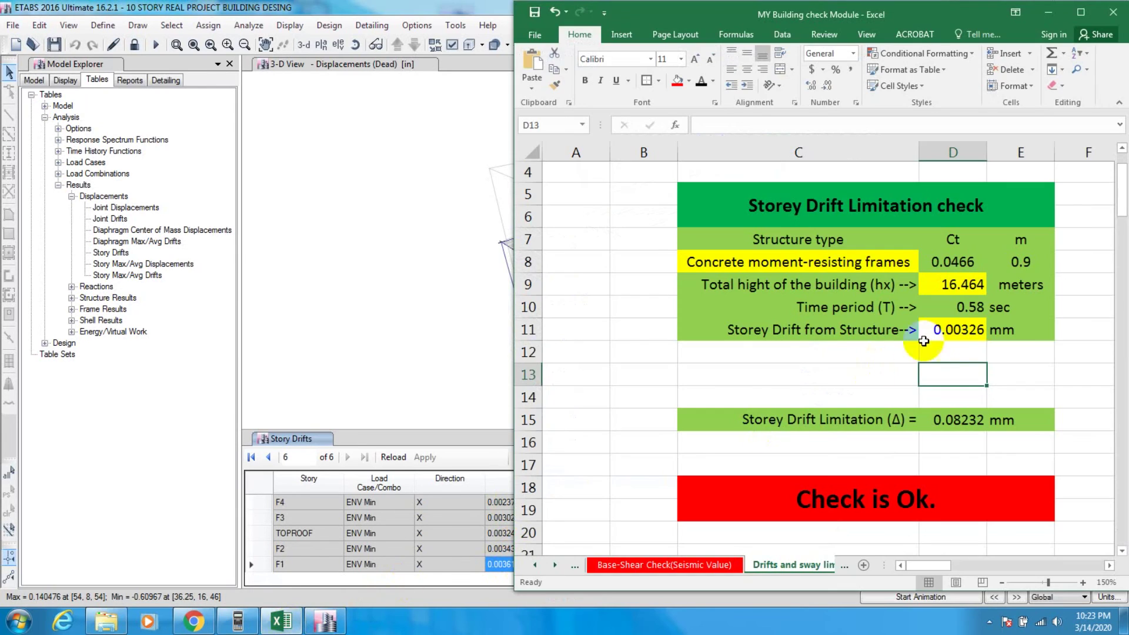
pyautogui.rightClick(958, 331)
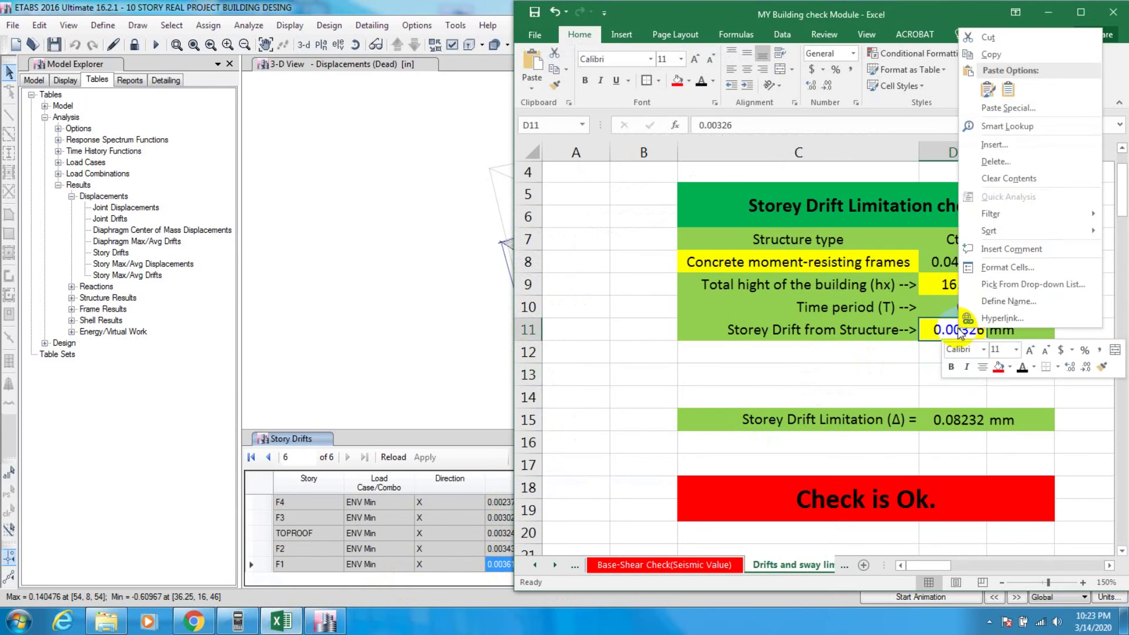
pyautogui.click(1007, 88)
pyautogui.click(908, 387)
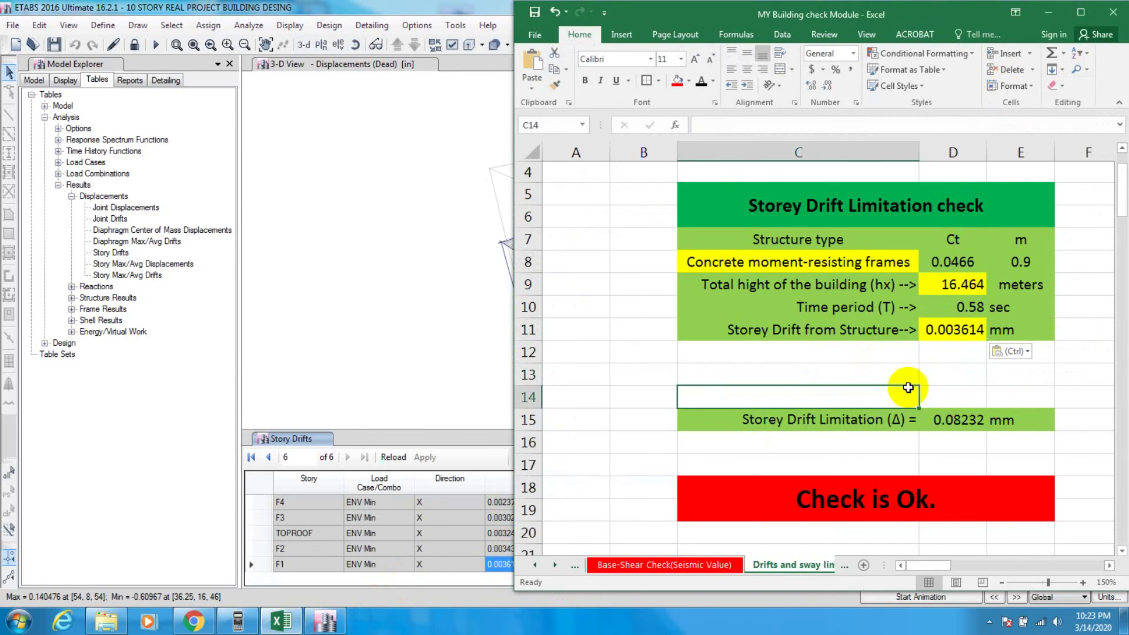
# Examine the Storey Drift Limitation check result together with its drift limit, structure drift and time period cells.
pyautogui.scroll(-2, 908, 391)
pyautogui.click(877, 442)
pyautogui.click(880, 380)
pyautogui.scroll(3, 713, 547)
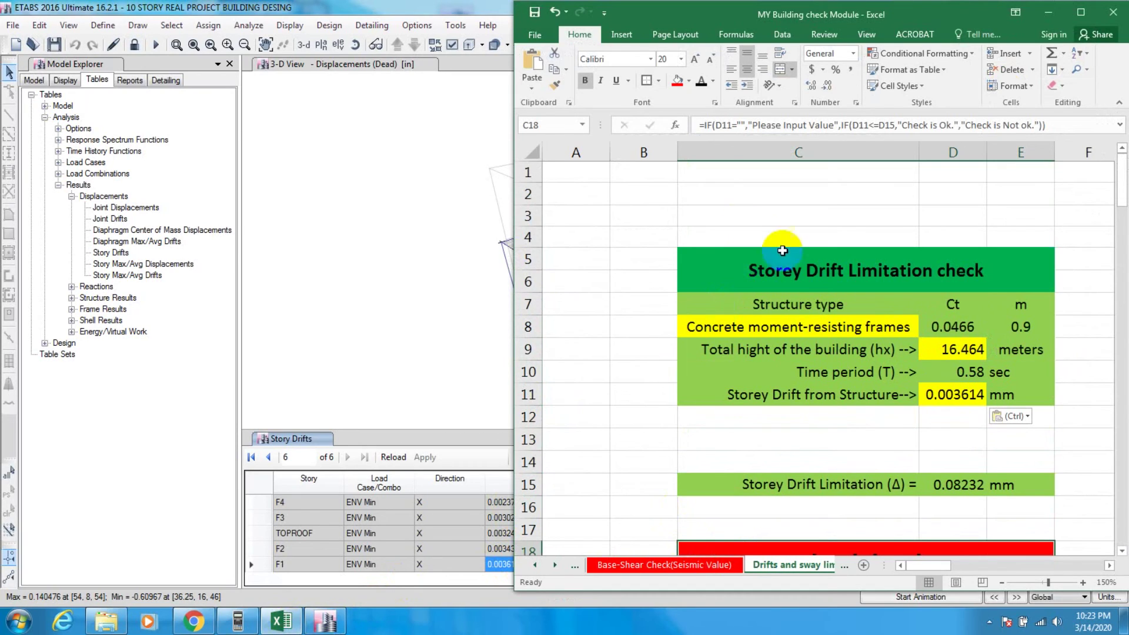
pyautogui.scroll(-3, 862, 370)
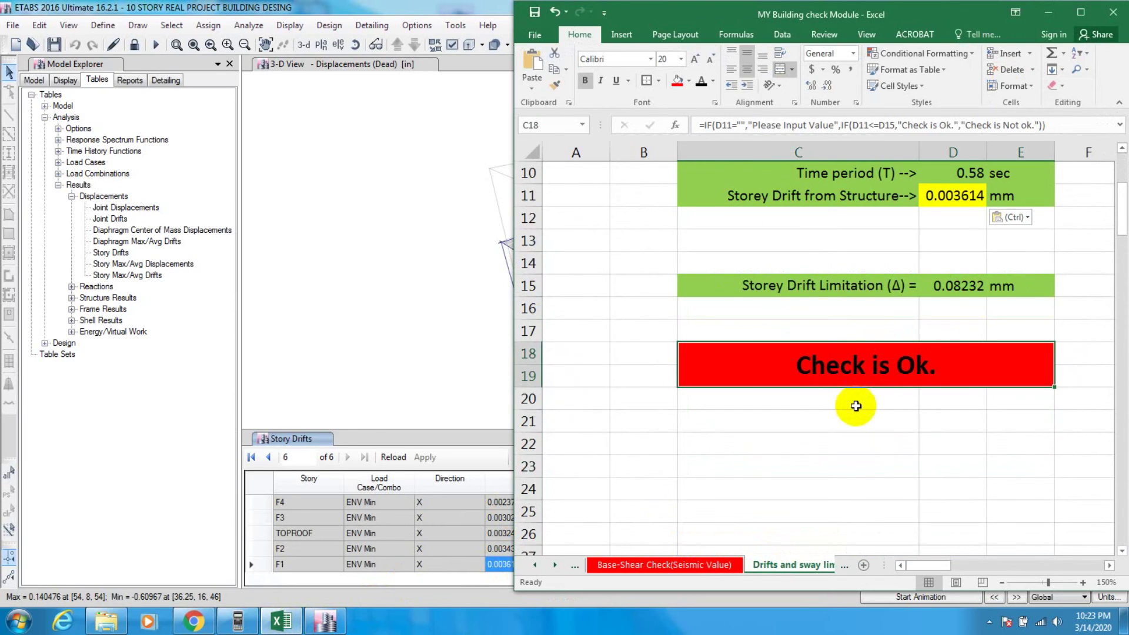
pyautogui.scroll(2, 855, 406)
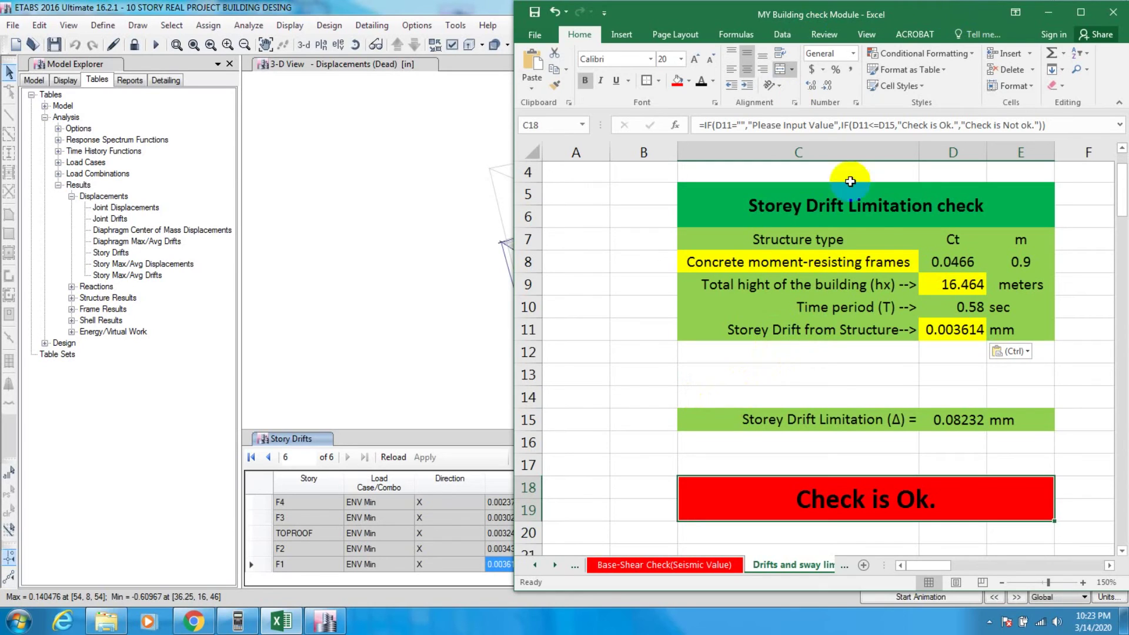
pyautogui.click(967, 420)
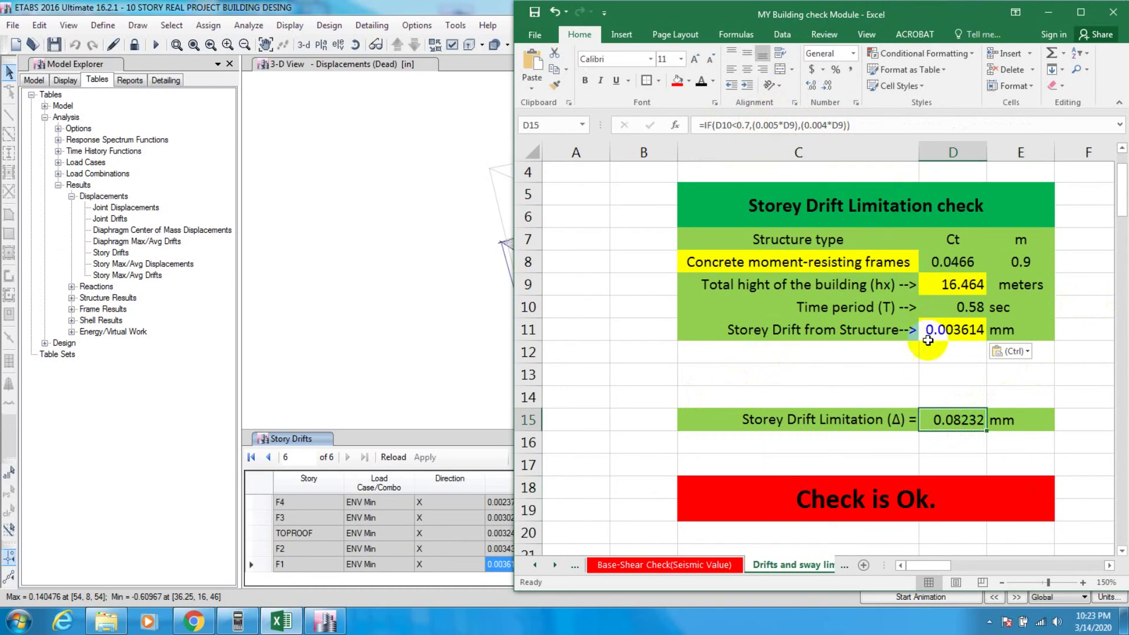
pyautogui.click(950, 331)
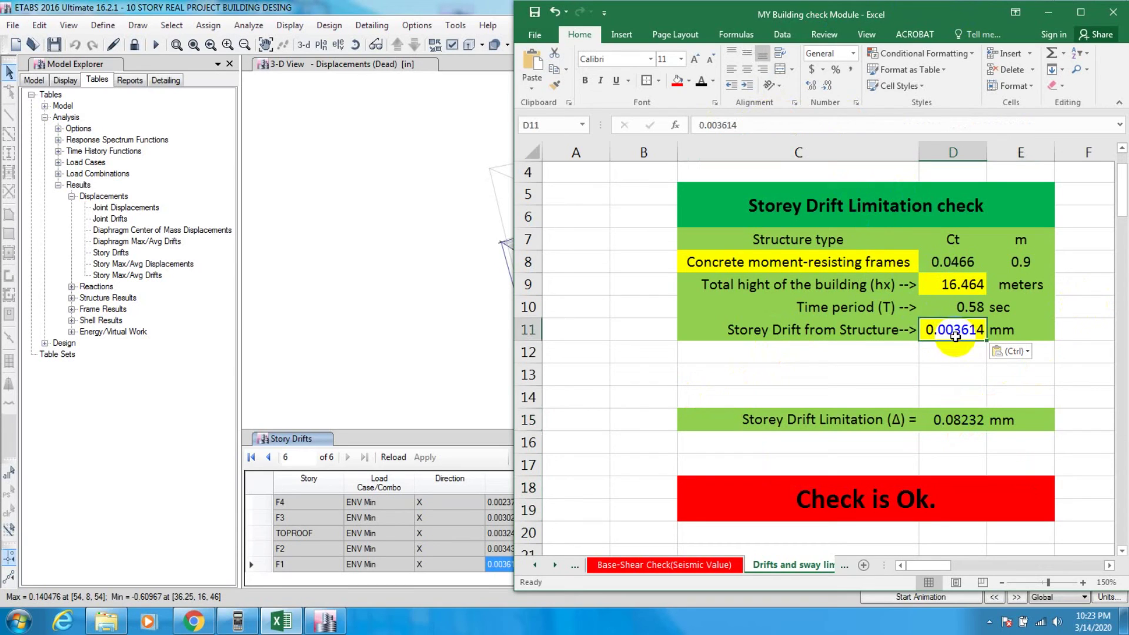
pyautogui.click(957, 306)
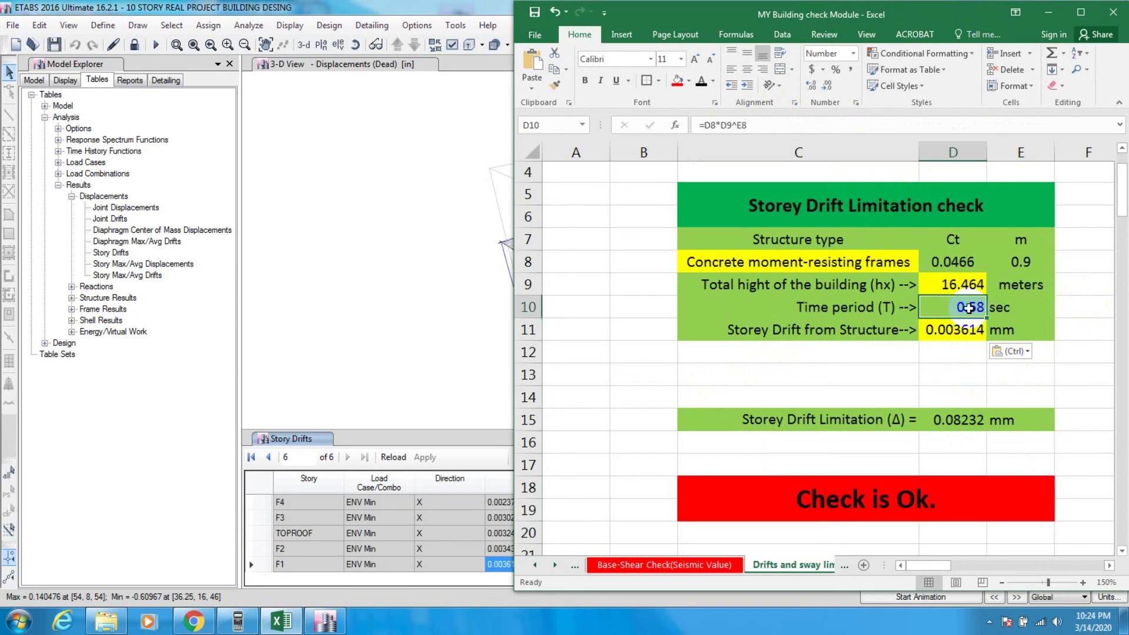